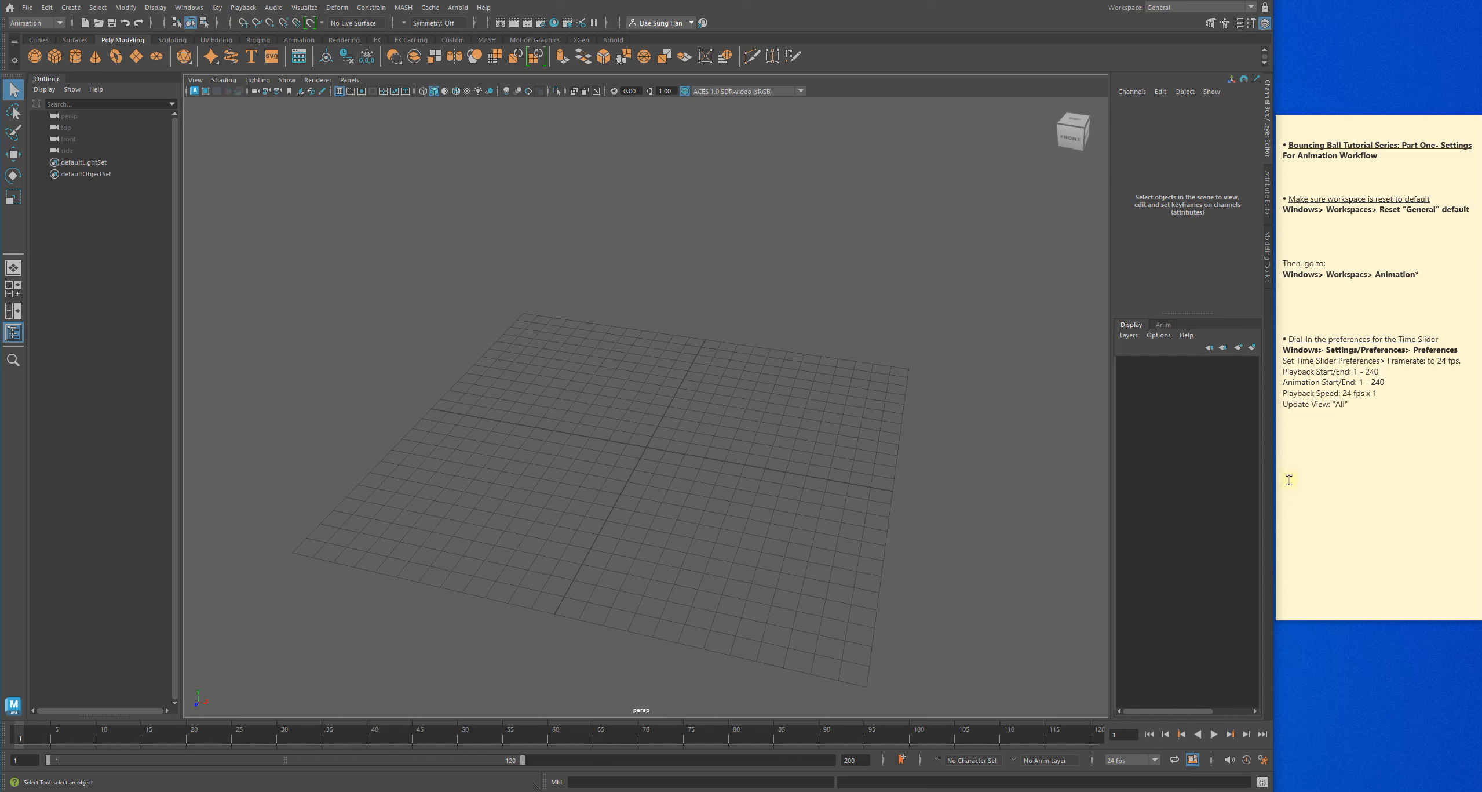
- Add a bullet before "Then, go to:" in the sticky note and insert extra blank lines between its sections
left_click(1287, 261)
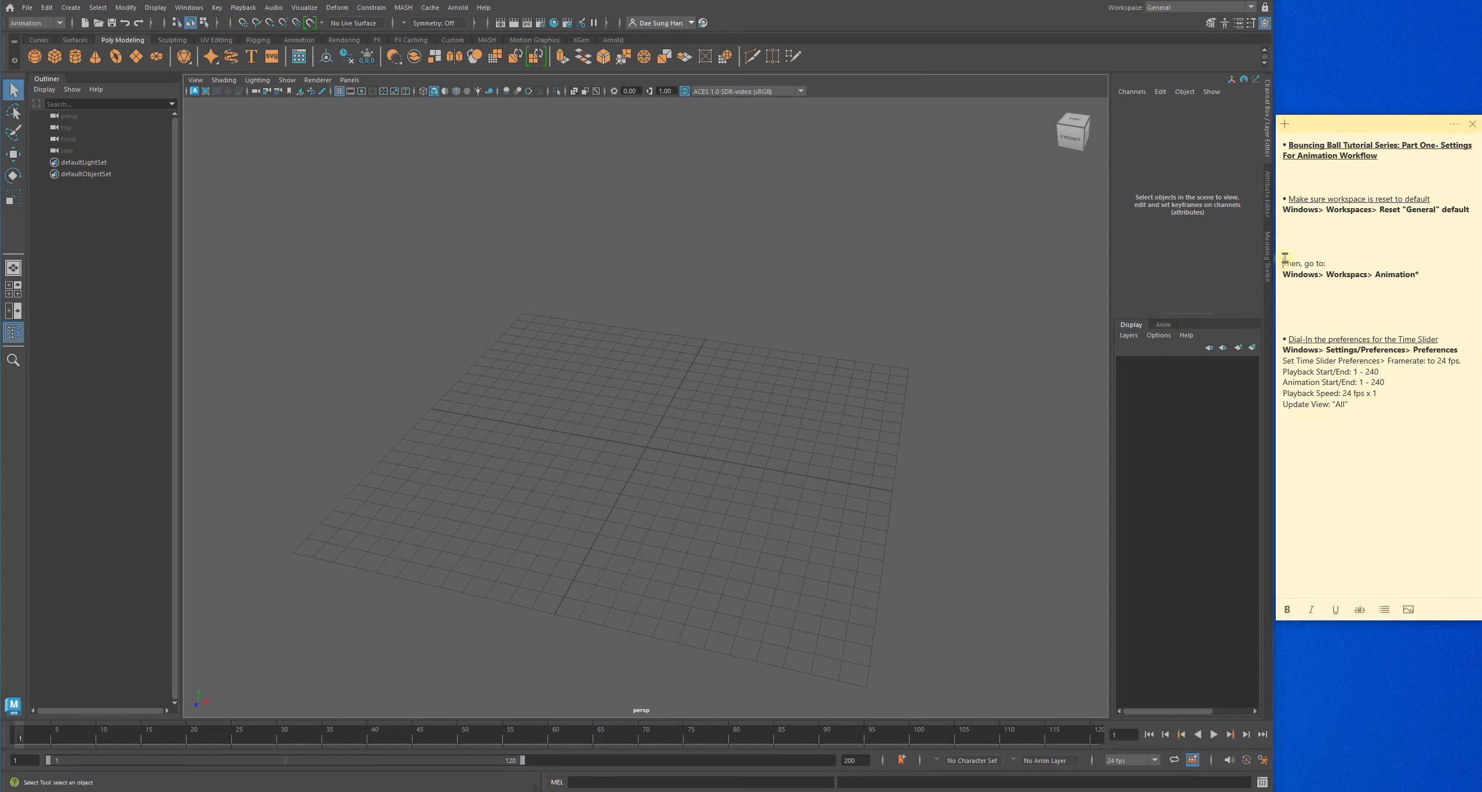
left_click(1384, 609)
left_click(1363, 533)
key("Return")
left_click(1343, 255)
key("Return")
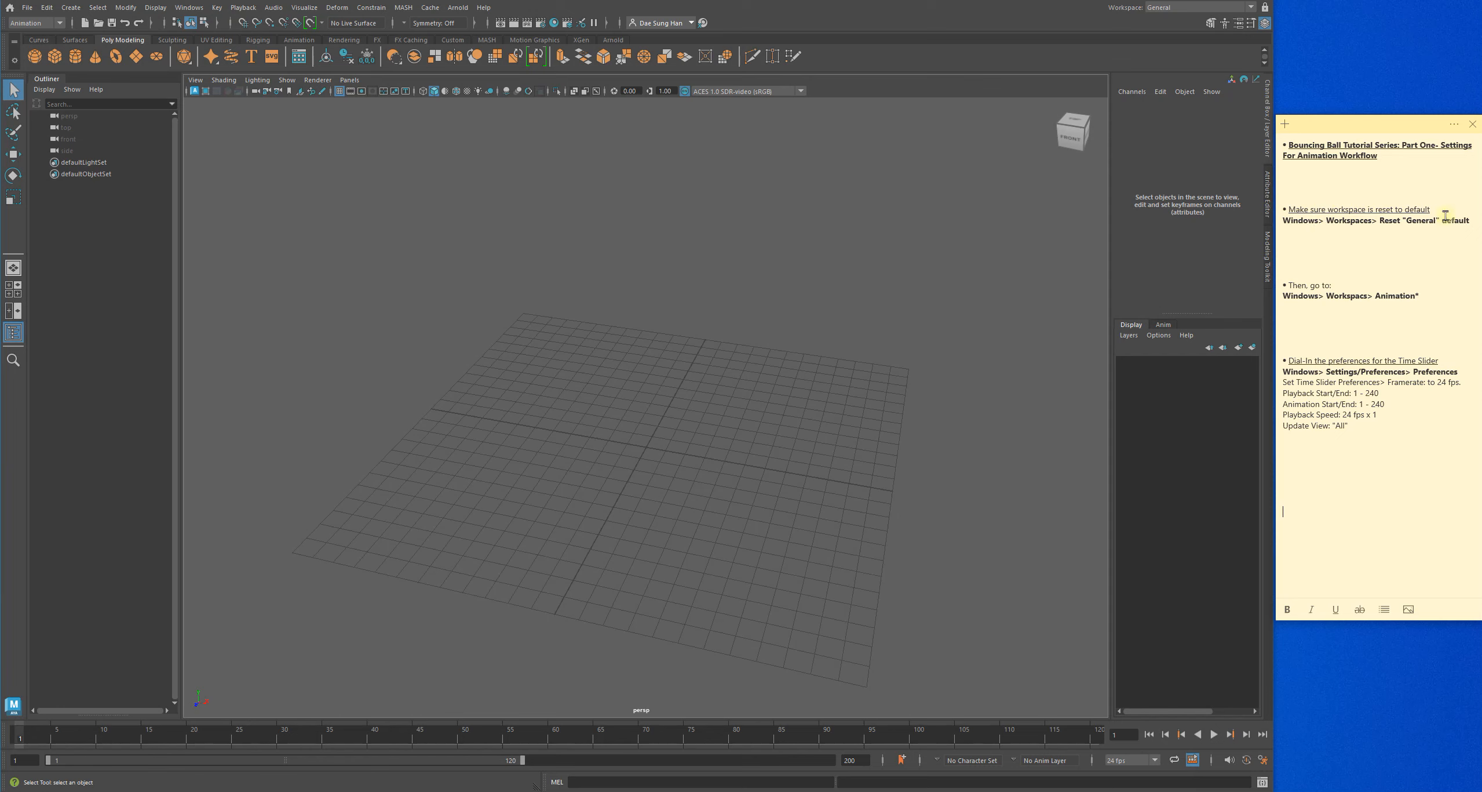
- Try to reset the General workspace to its factory default, following the note's first instruction
left_click(864, 192)
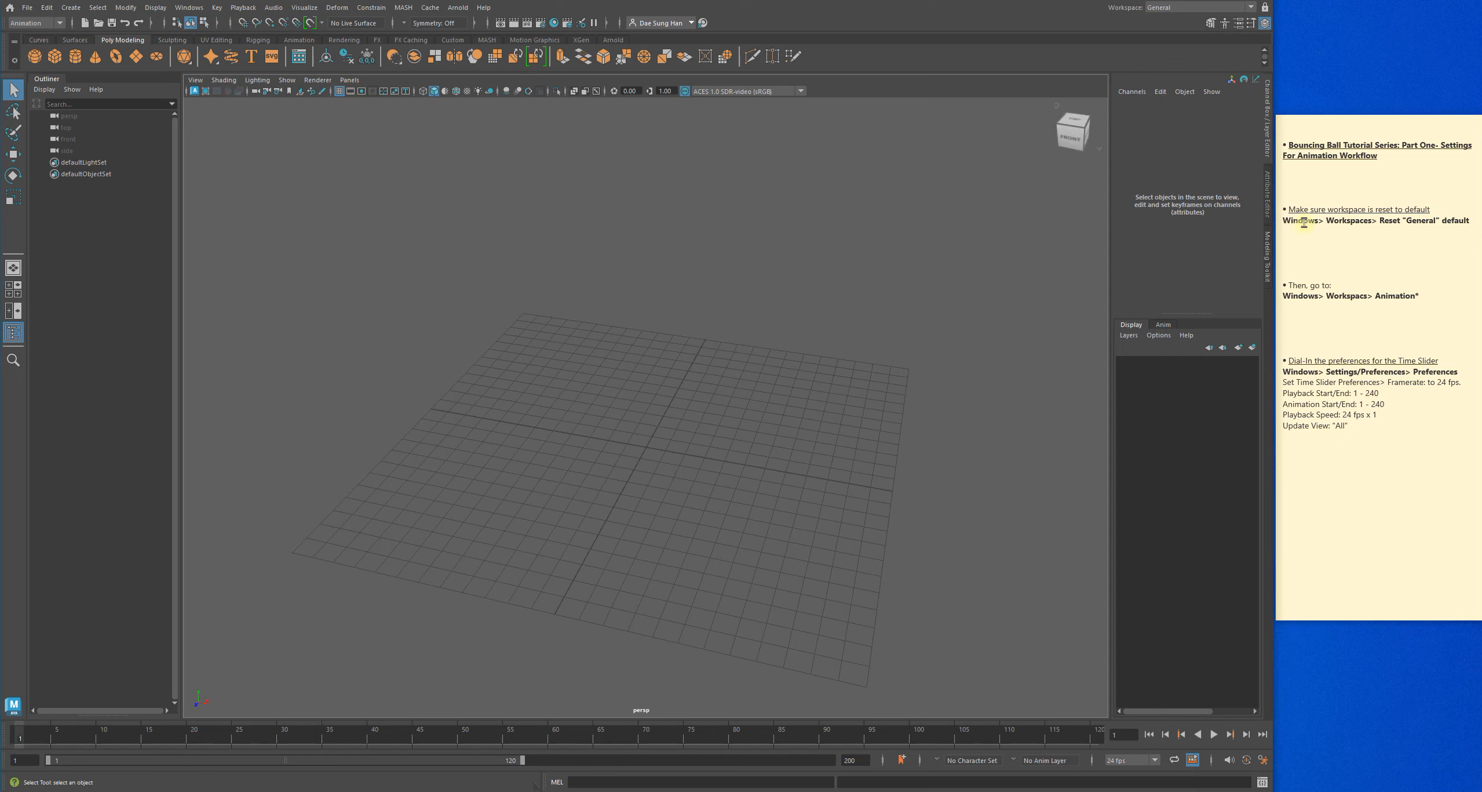
left_click(1360, 222)
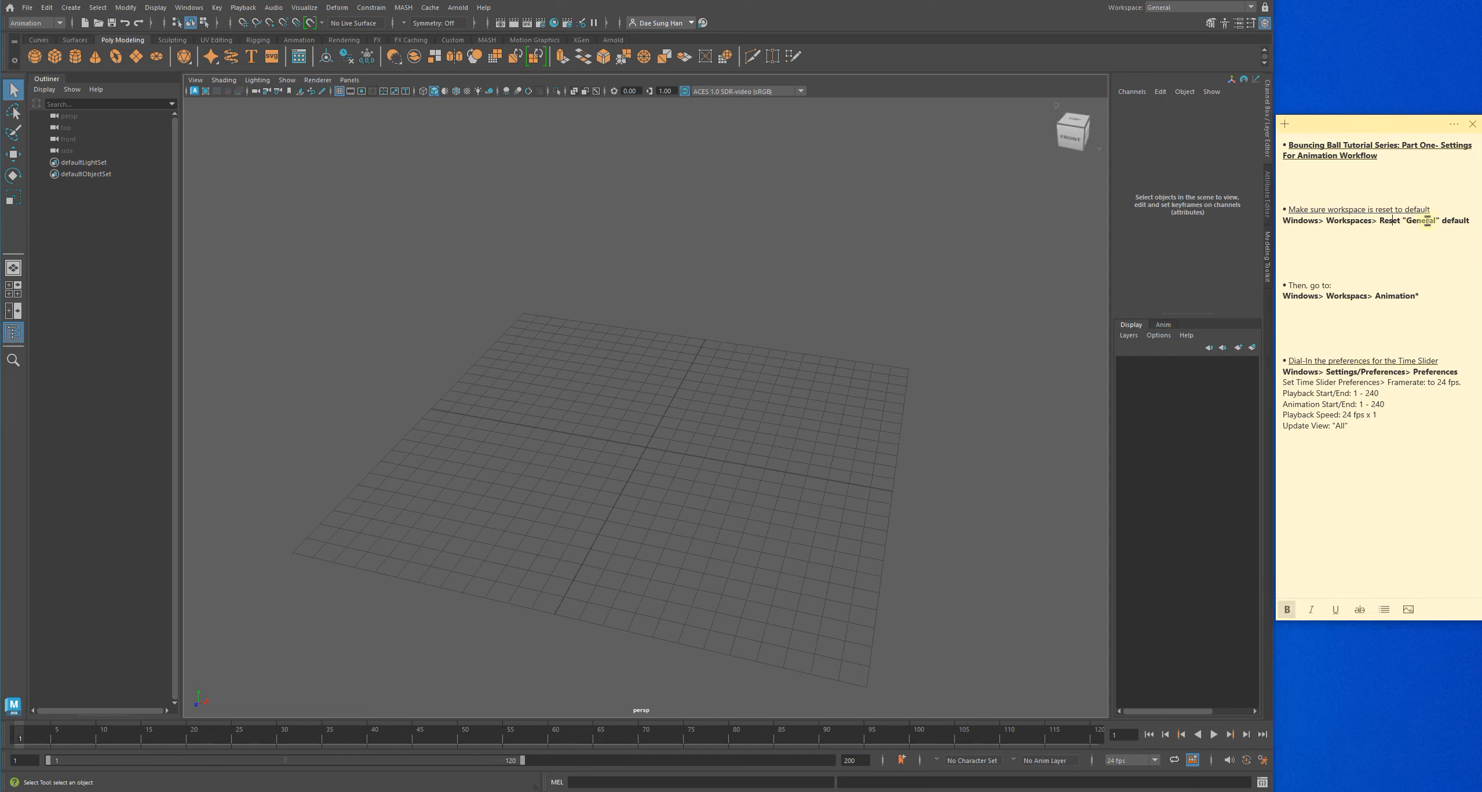
left_click(719, 231)
left_click(191, 9)
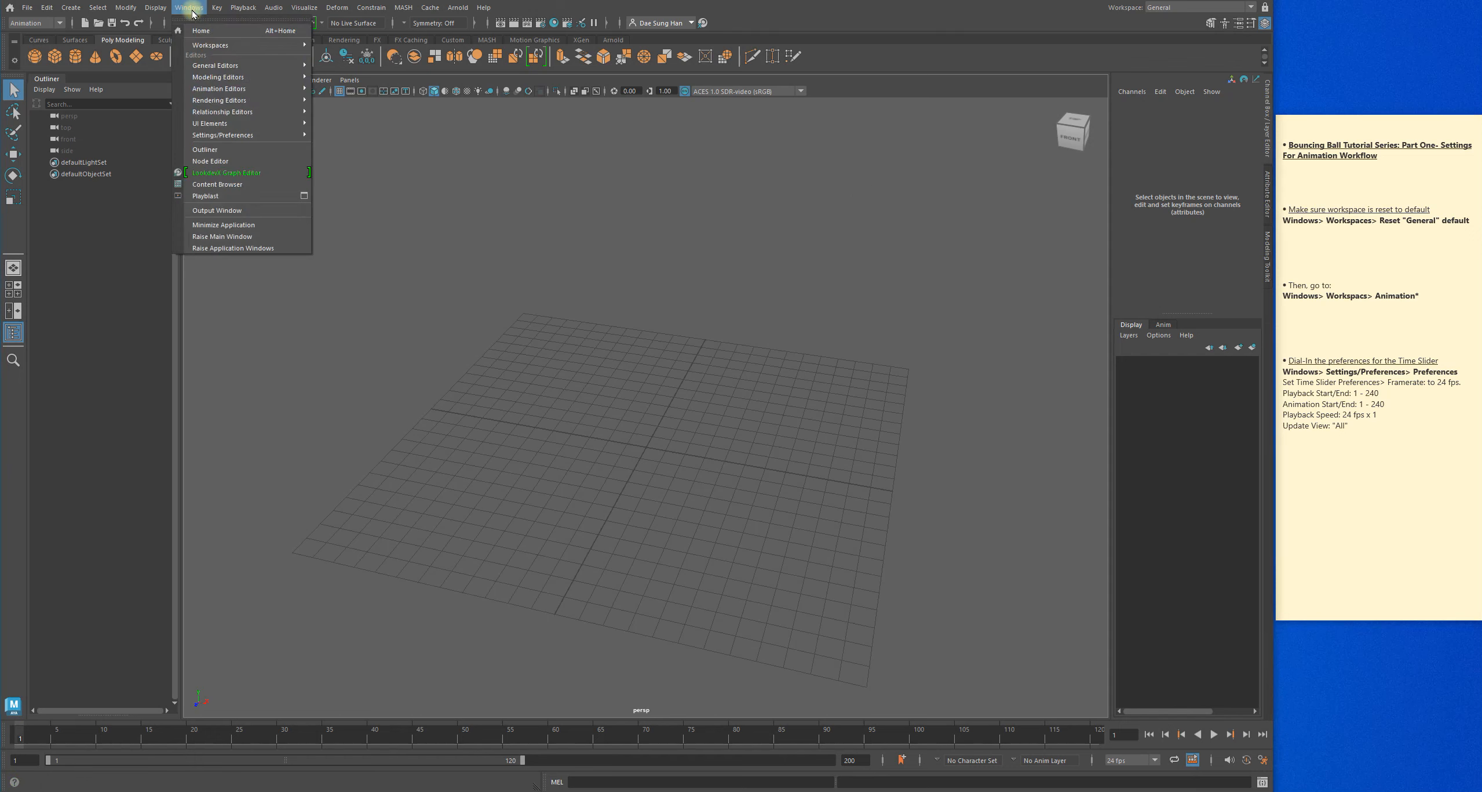
mouse_move(212, 46)
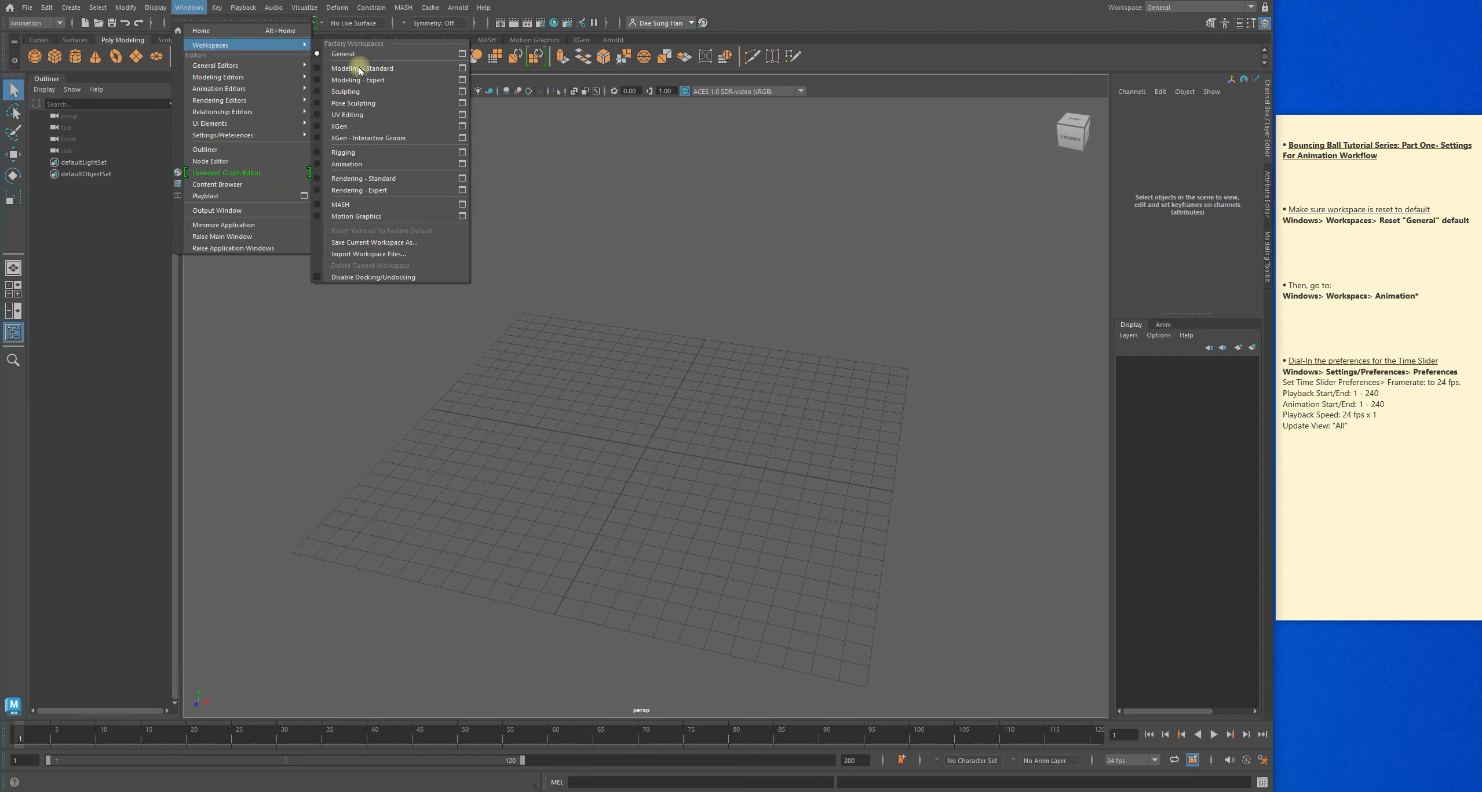
left_click(420, 231)
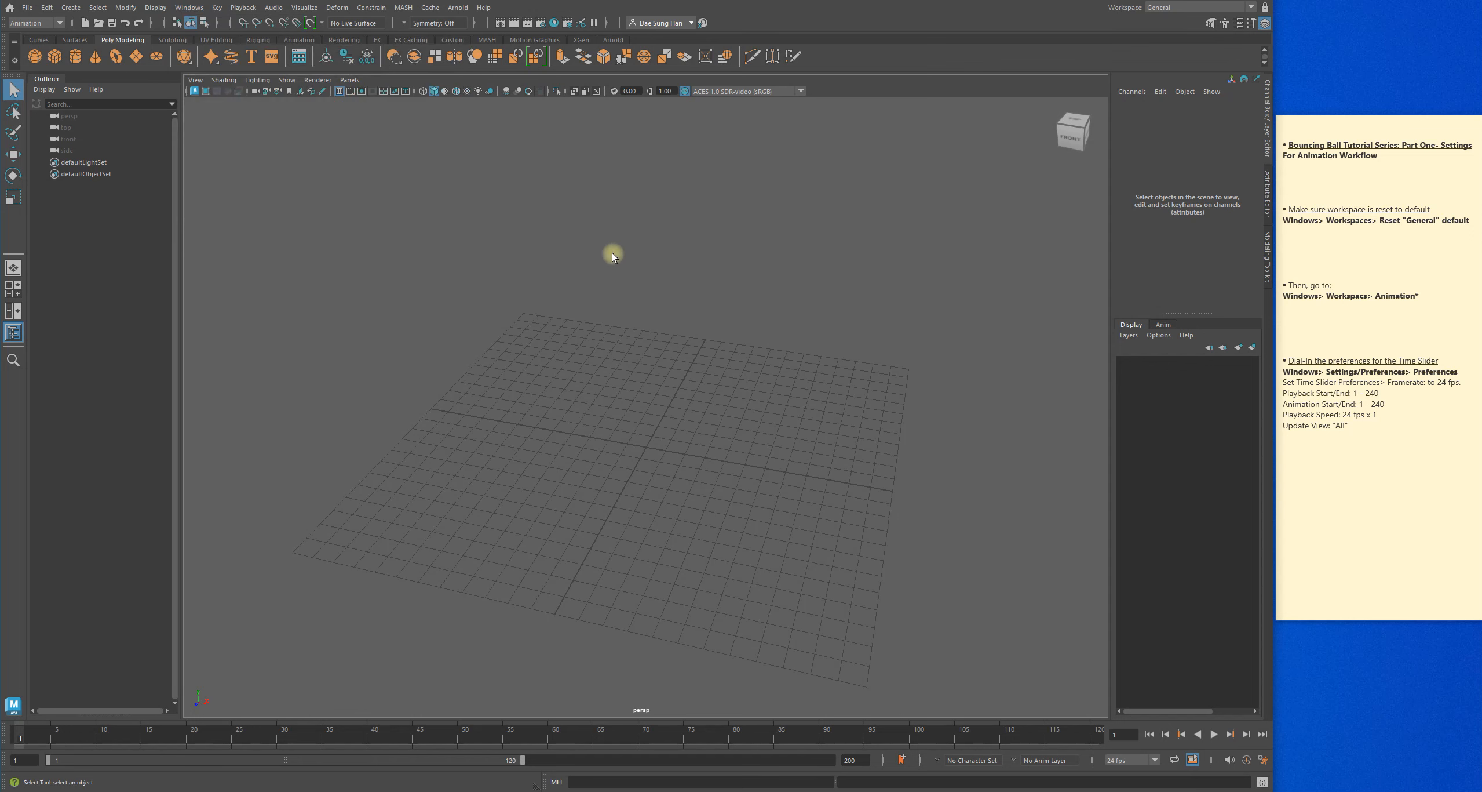
- Insert "factory" before "default" in the note's underlined line about resetting the workspace
left_click(1407, 212)
type("fa")
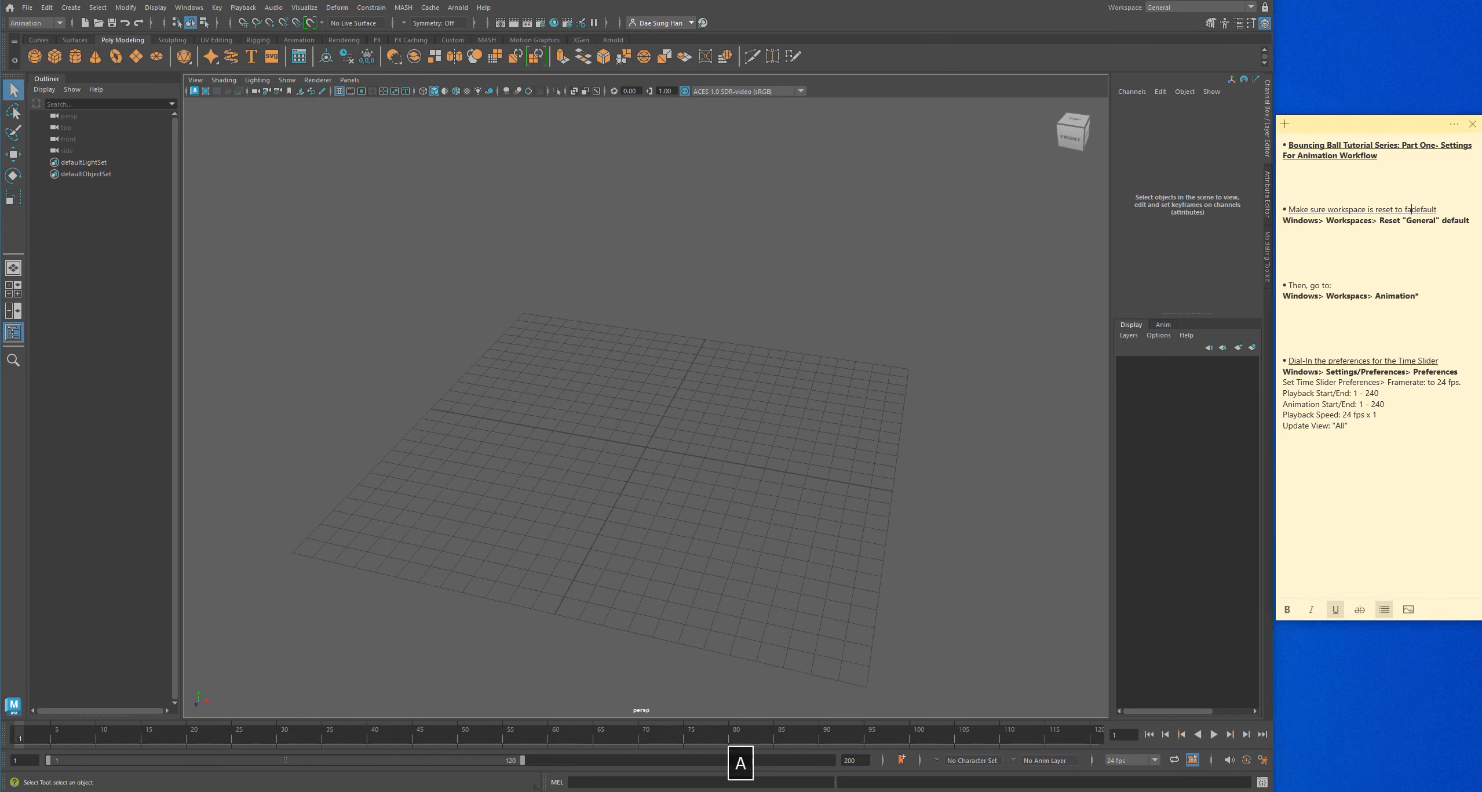
type("ctory")
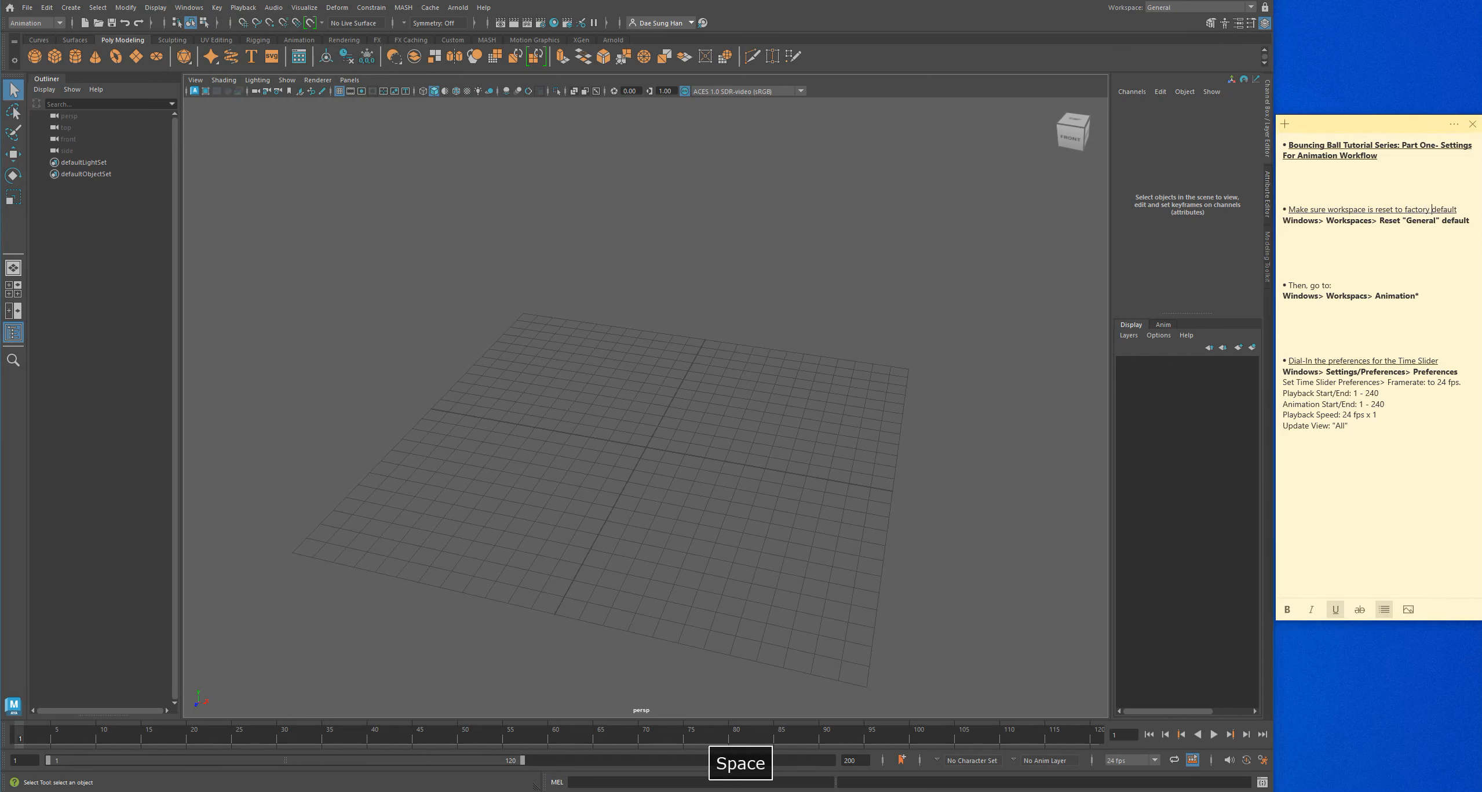
- Match the note's reset instruction to the workspace command's wording: Reset "General" to Factory Default
left_click(189, 7)
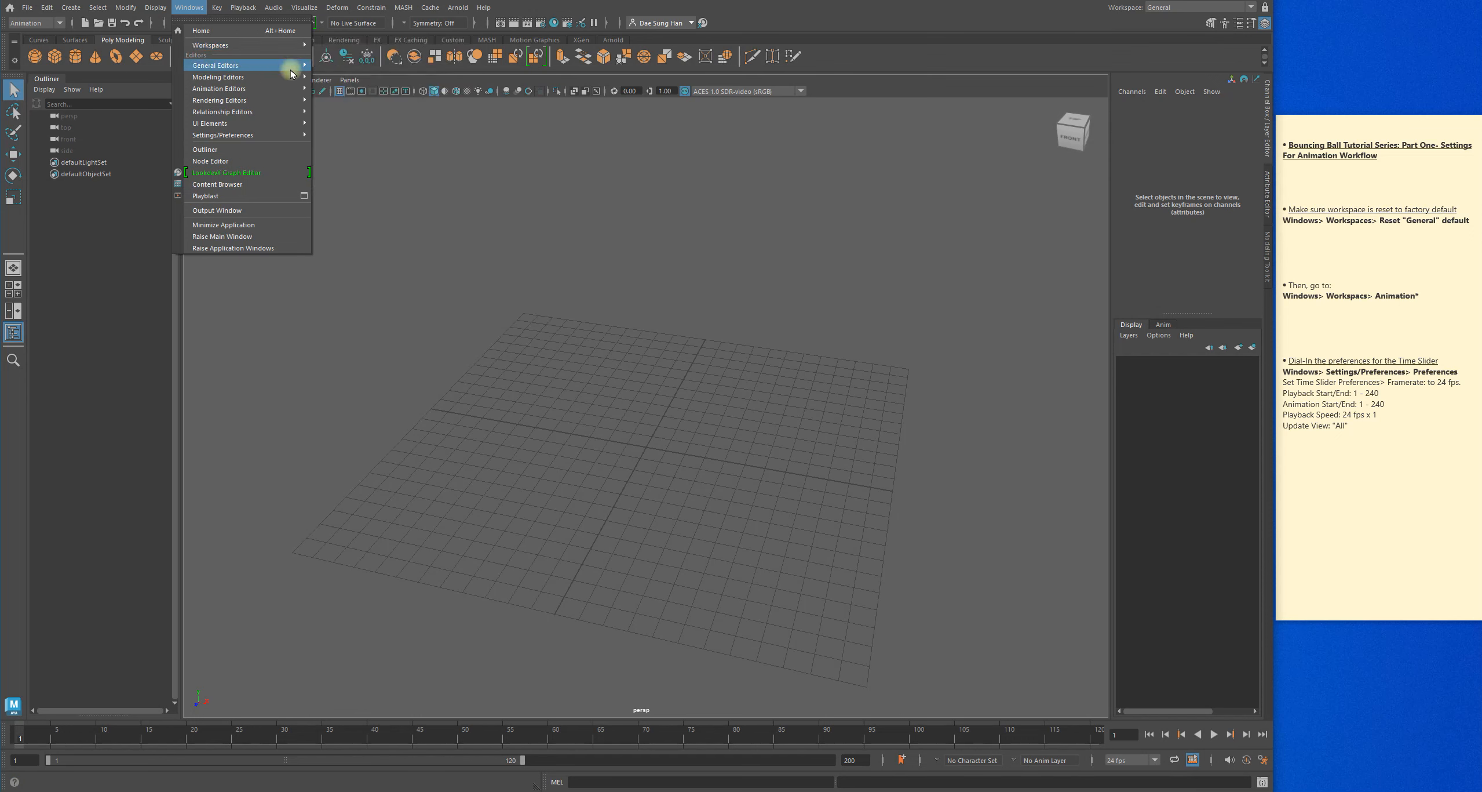
mouse_move(300, 44)
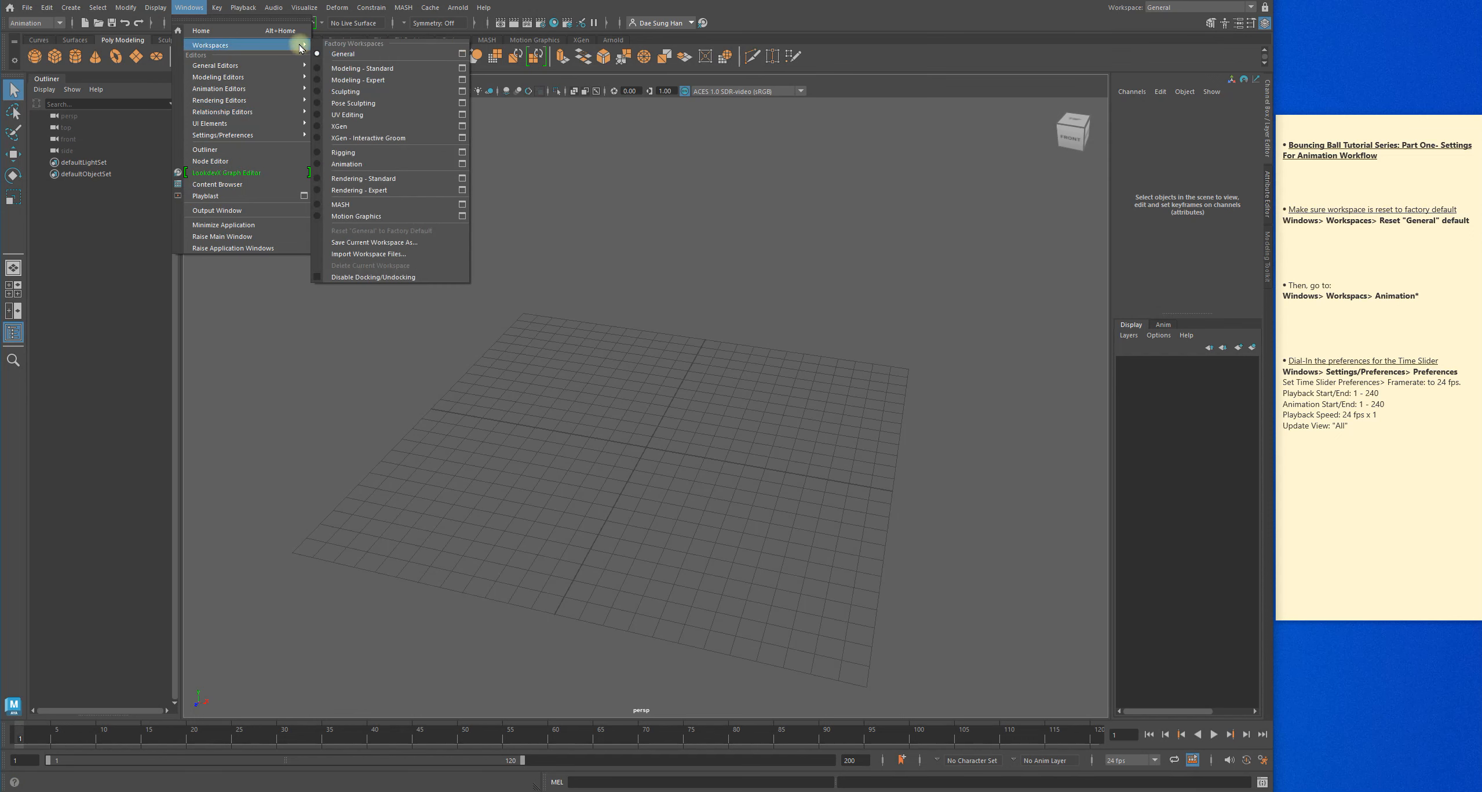
left_click(372, 237)
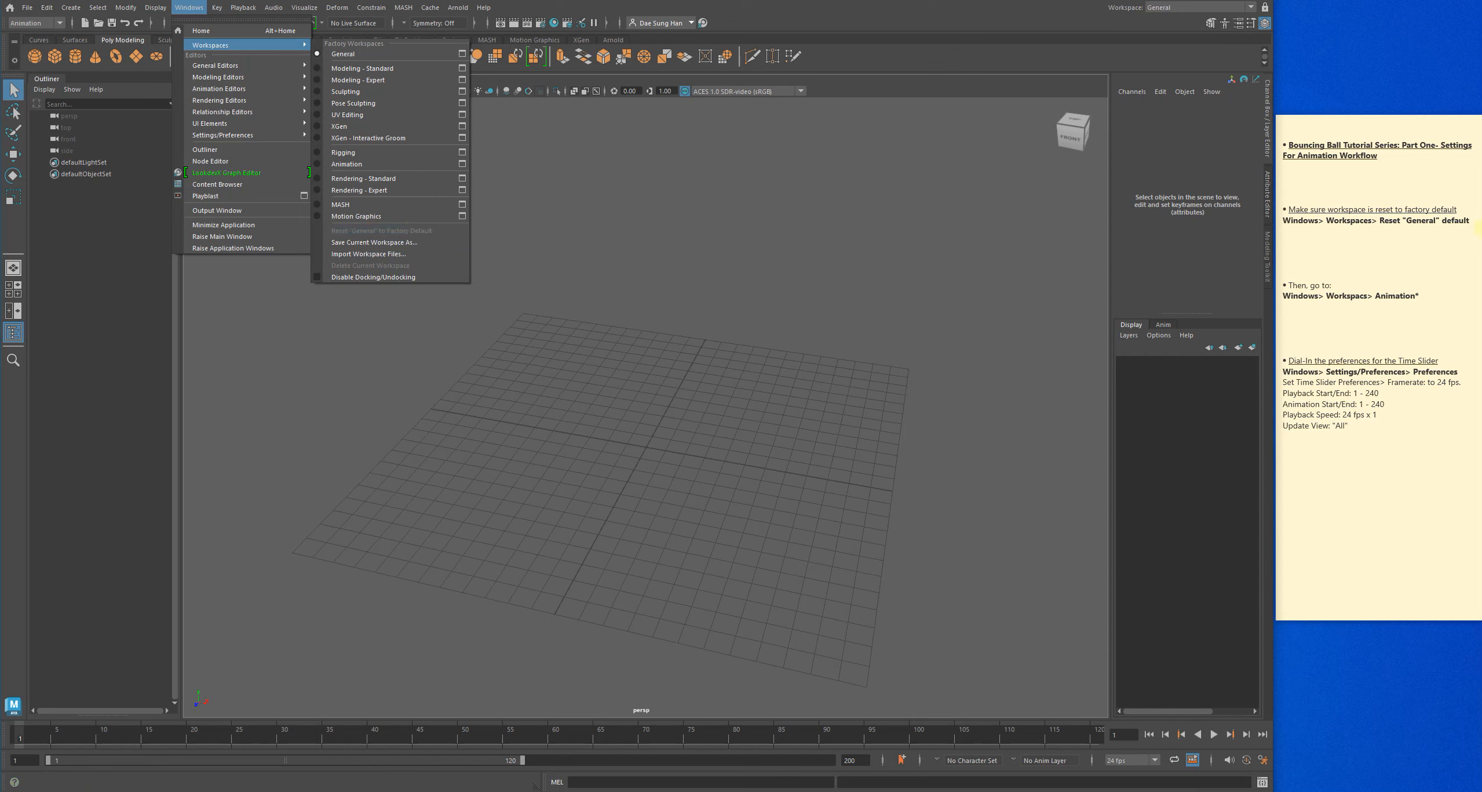
left_click(1442, 222)
type("to ")
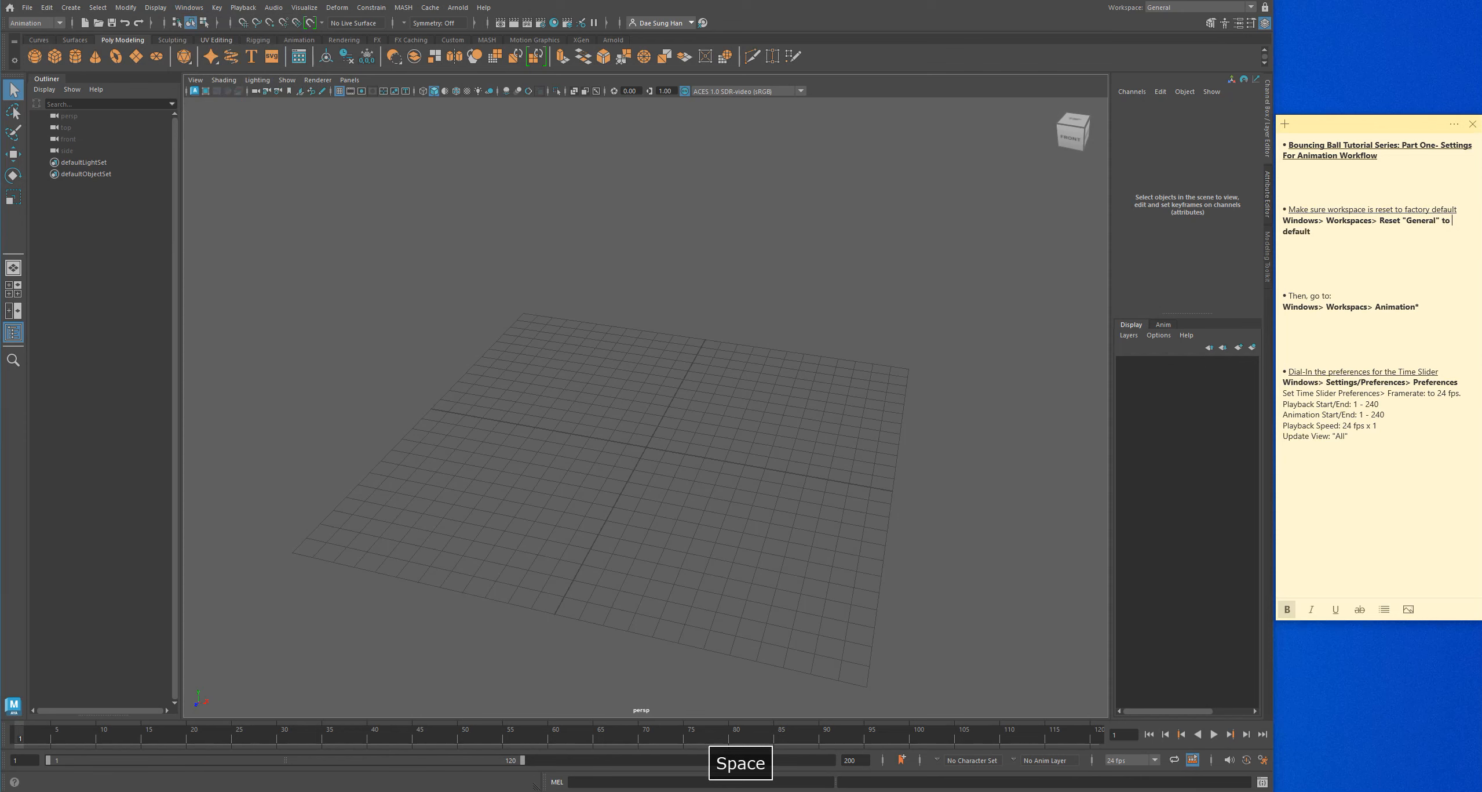
type("Factory")
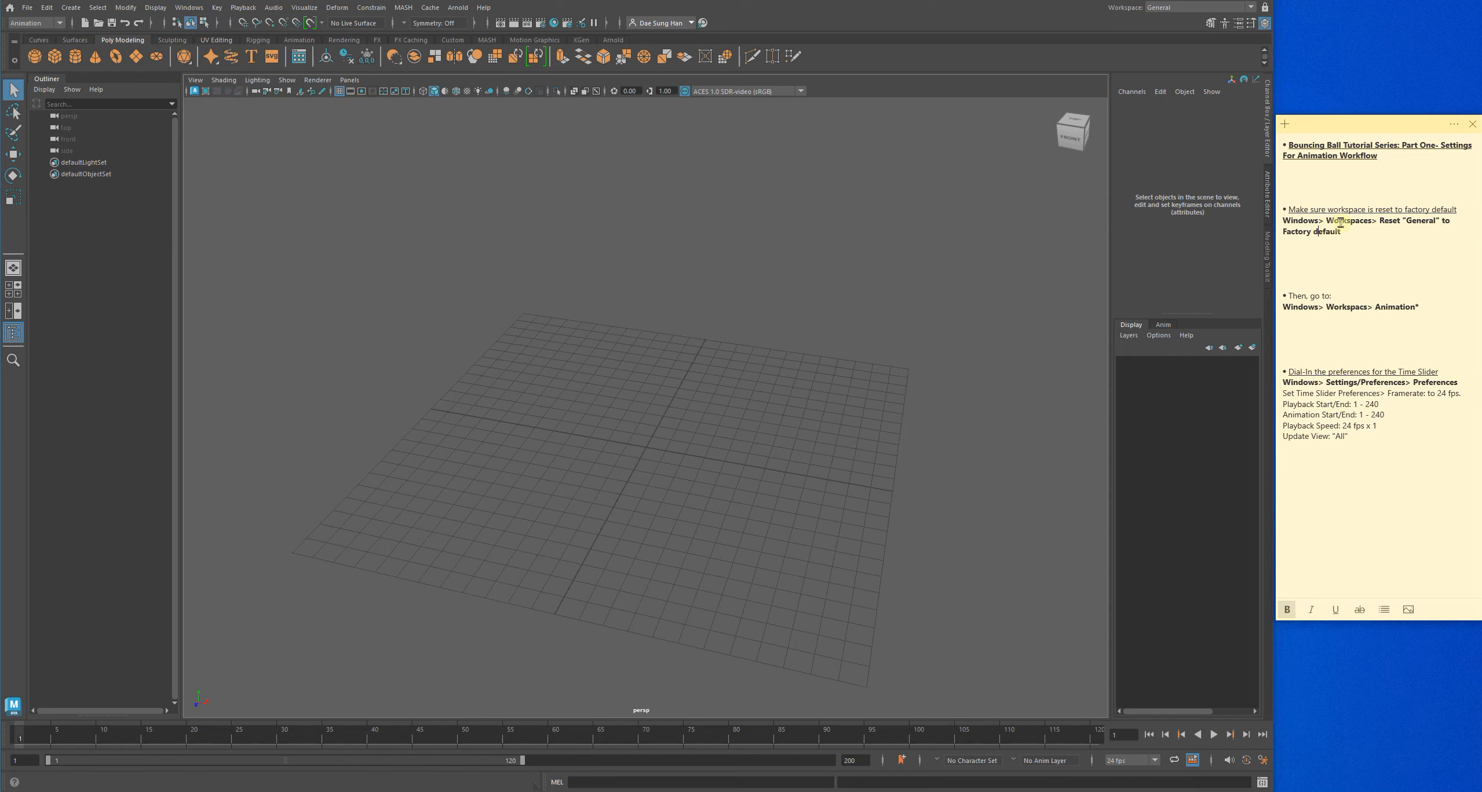
key("BackSpace")
type("D")
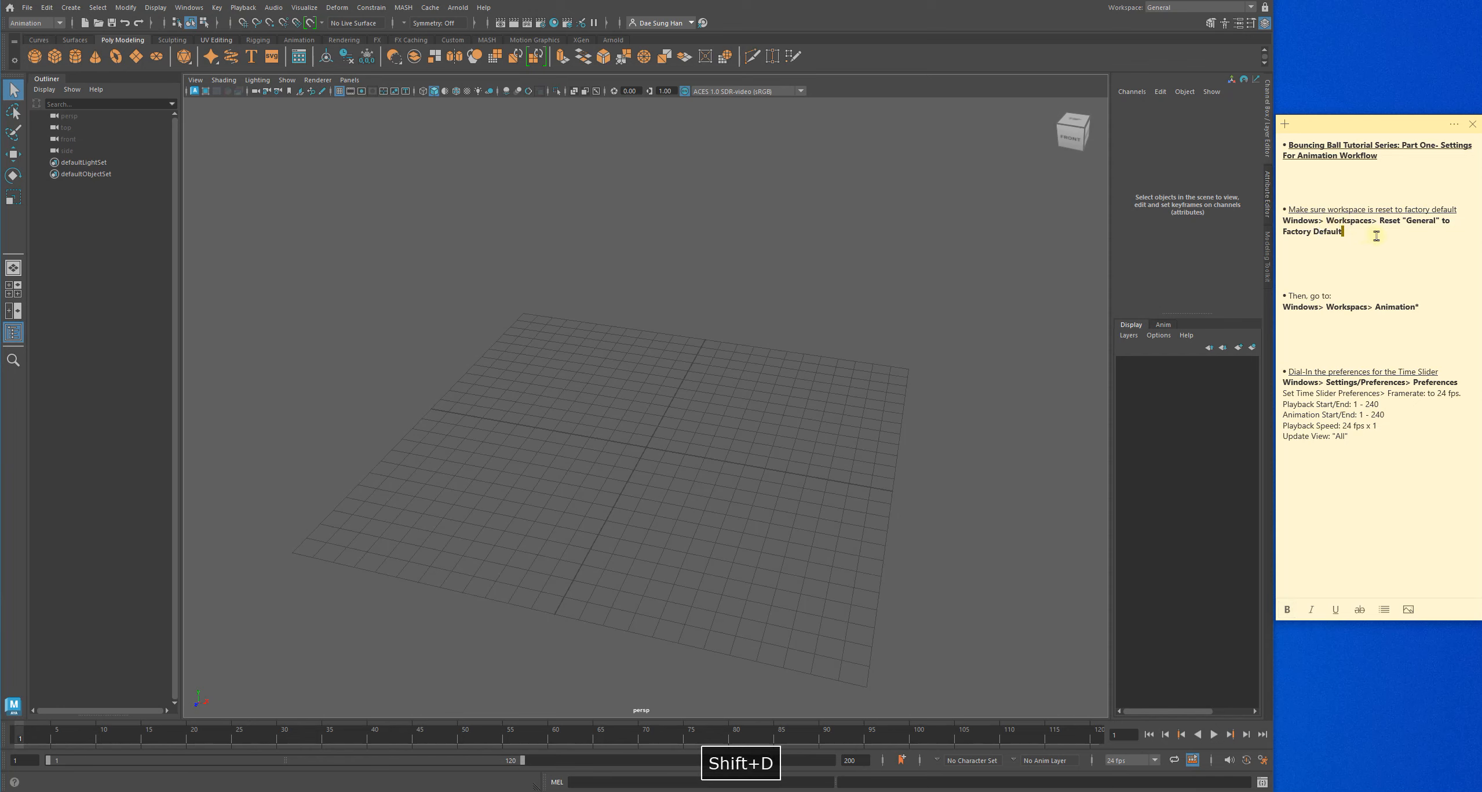
- Strike through the note's reset instruction and correct the spelling to "Workspaces" in the Animation instruction
triple_click(1325, 232)
triple_click(1322, 292)
left_click(1336, 269)
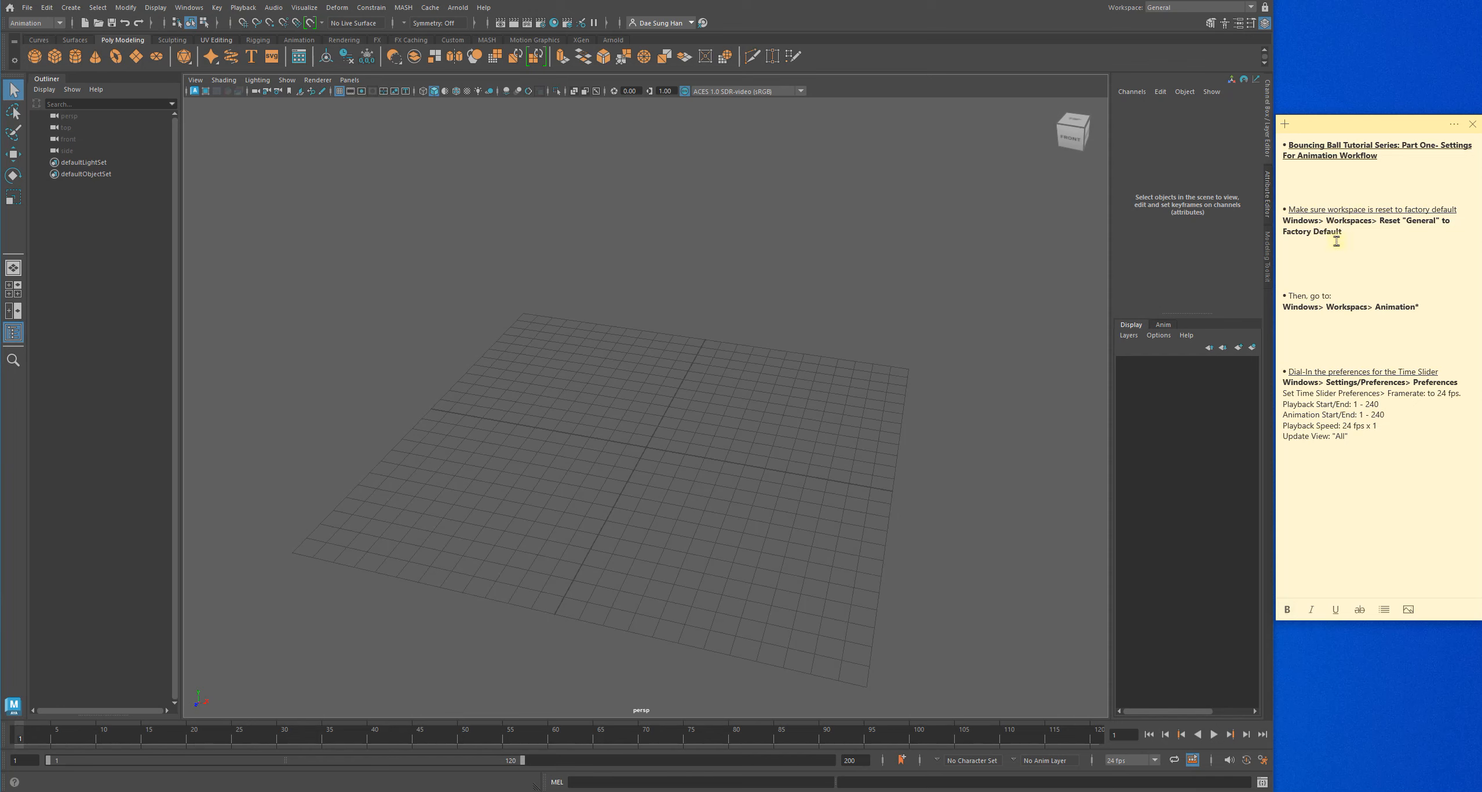
left_click_drag(1393, 231, 1240, 215)
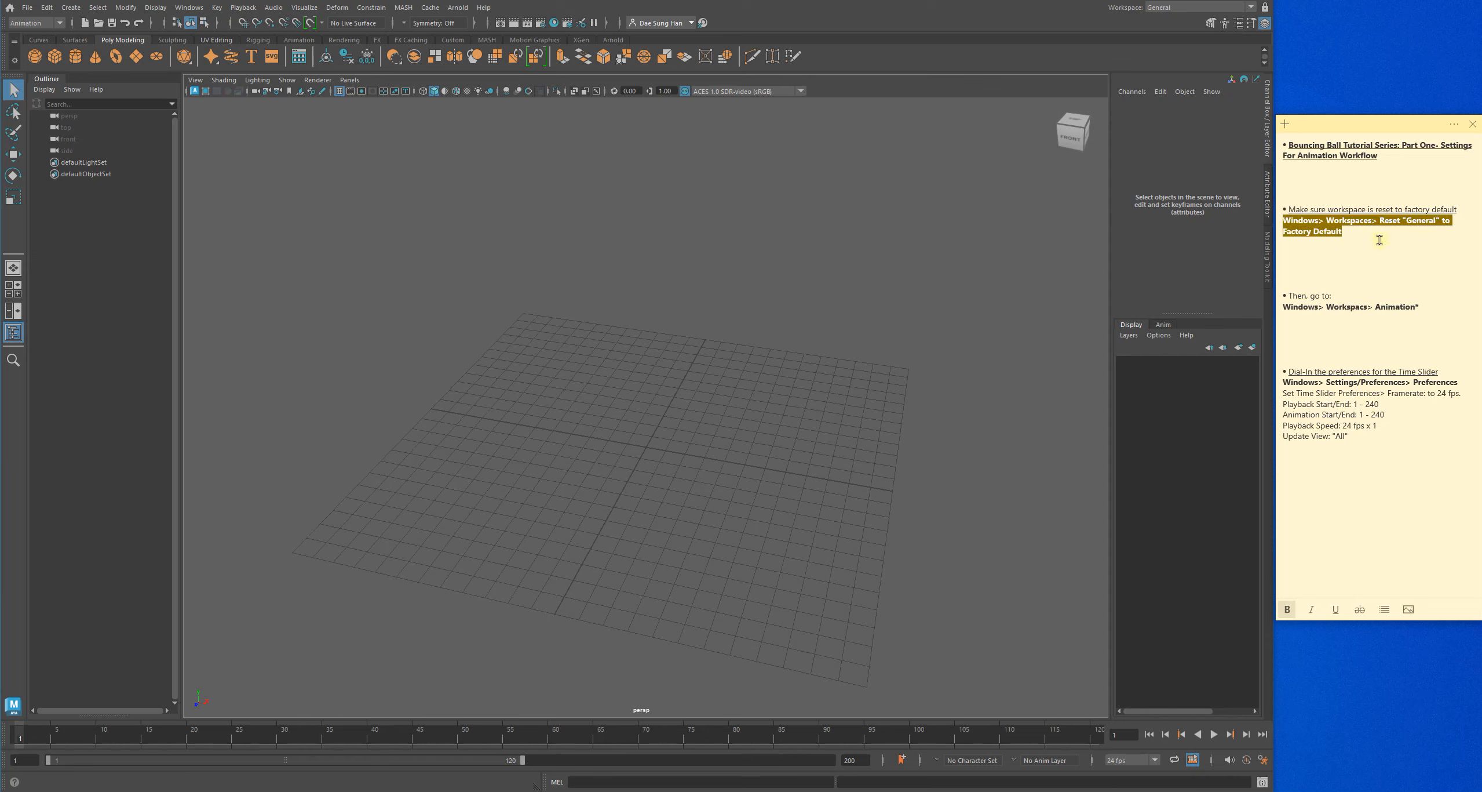
left_click(1359, 609)
left_click(1372, 523)
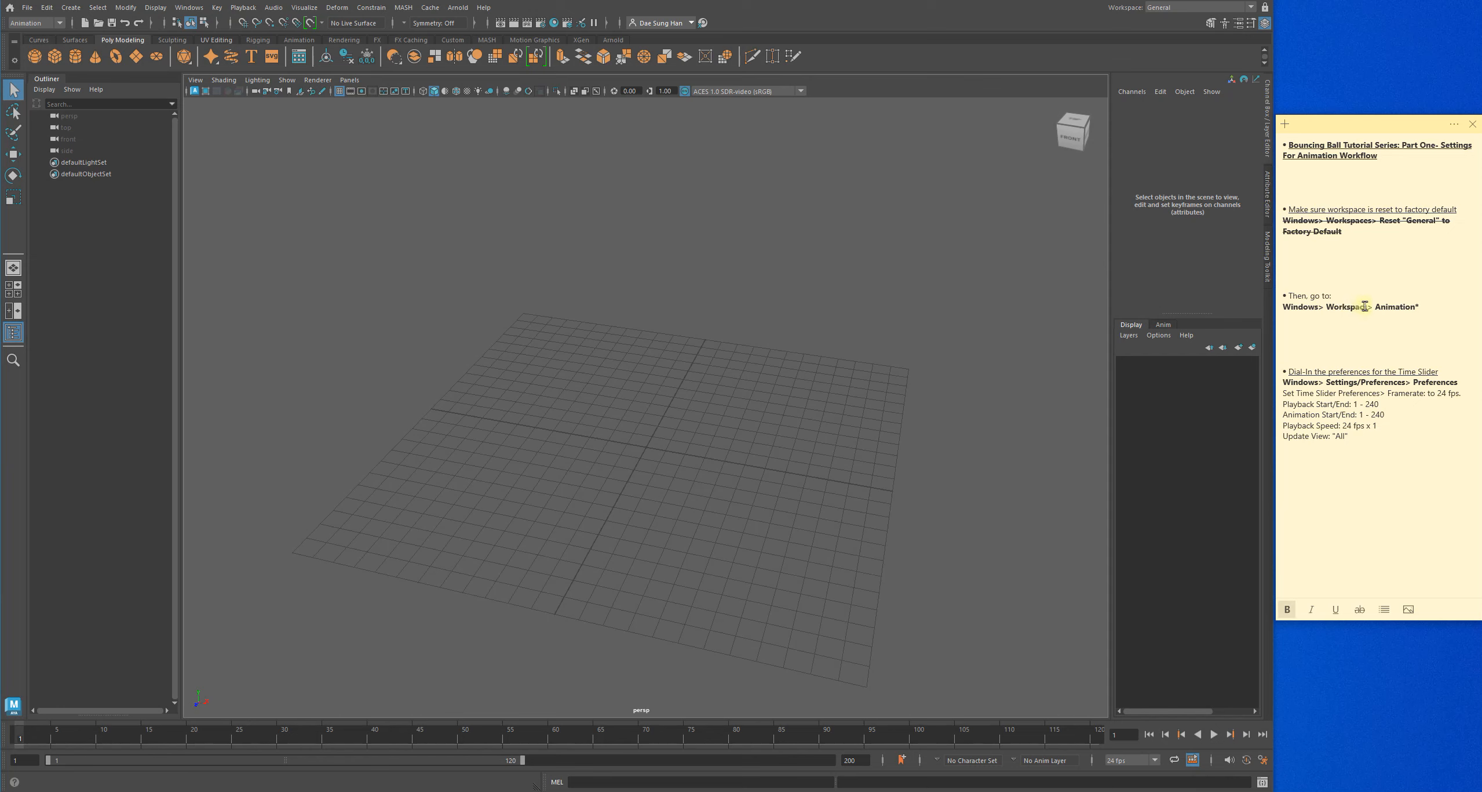
left_click(1358, 382)
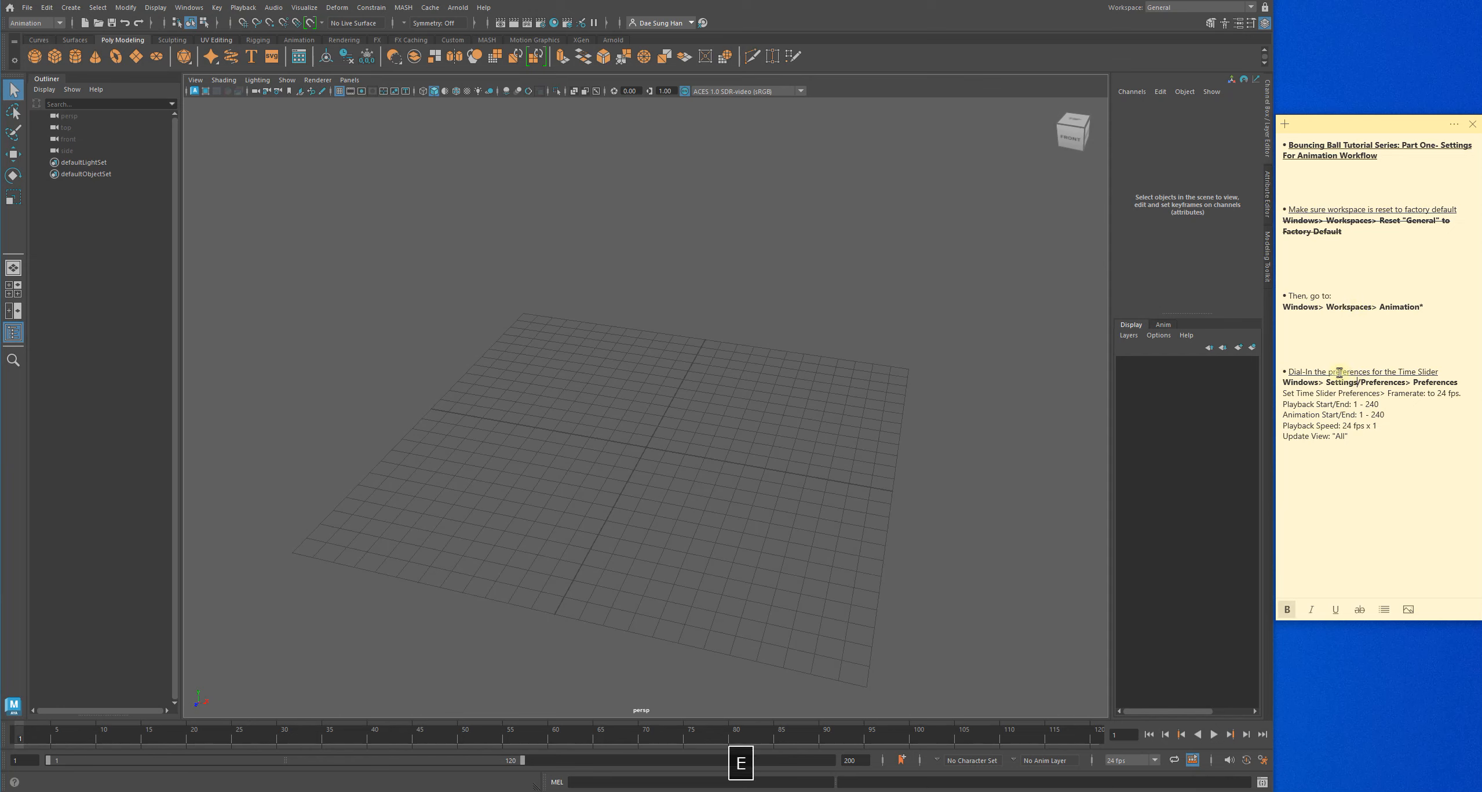
- Switch the workspace from General to Animation
left_click(191, 8)
mouse_move(238, 46)
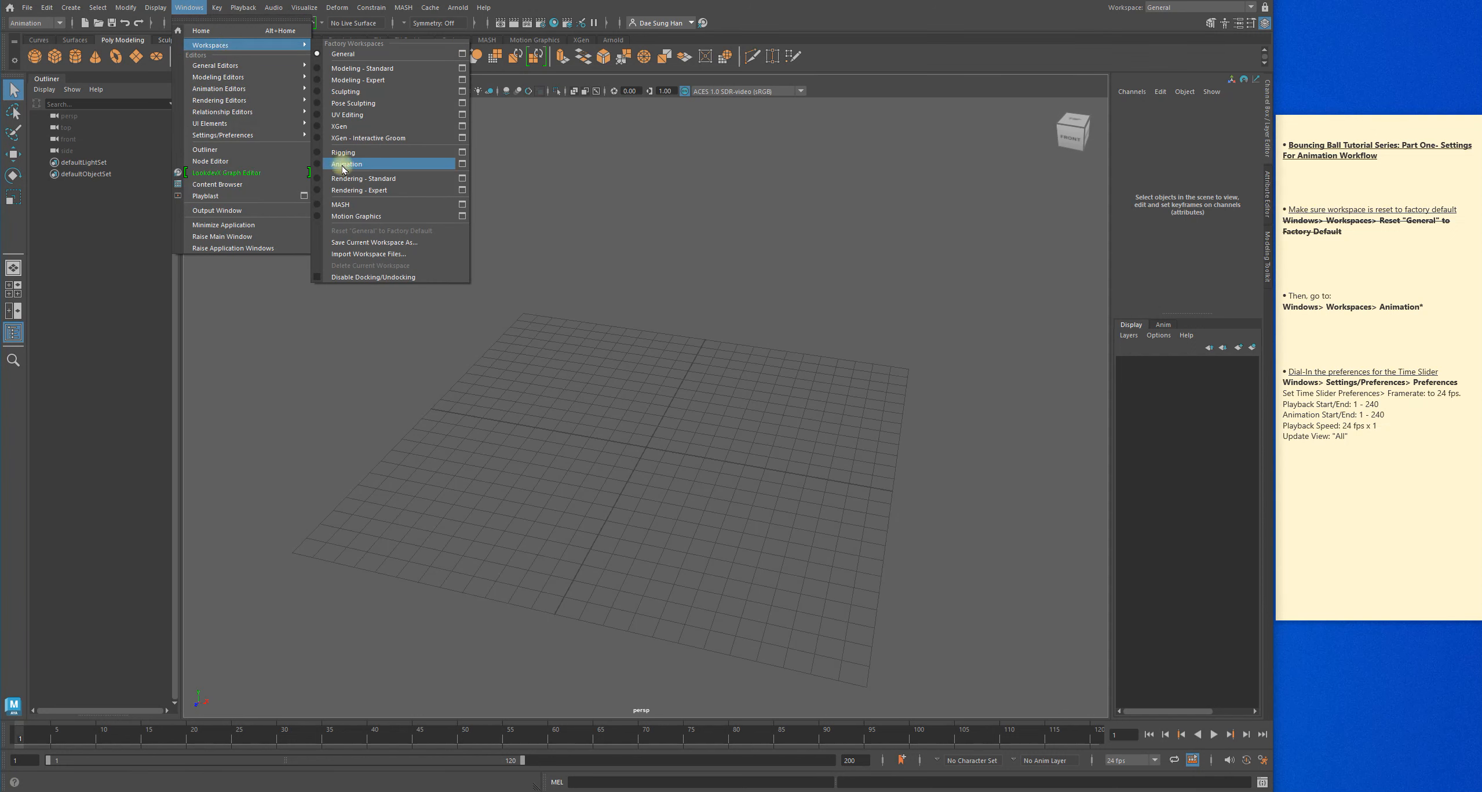
left_click(374, 168)
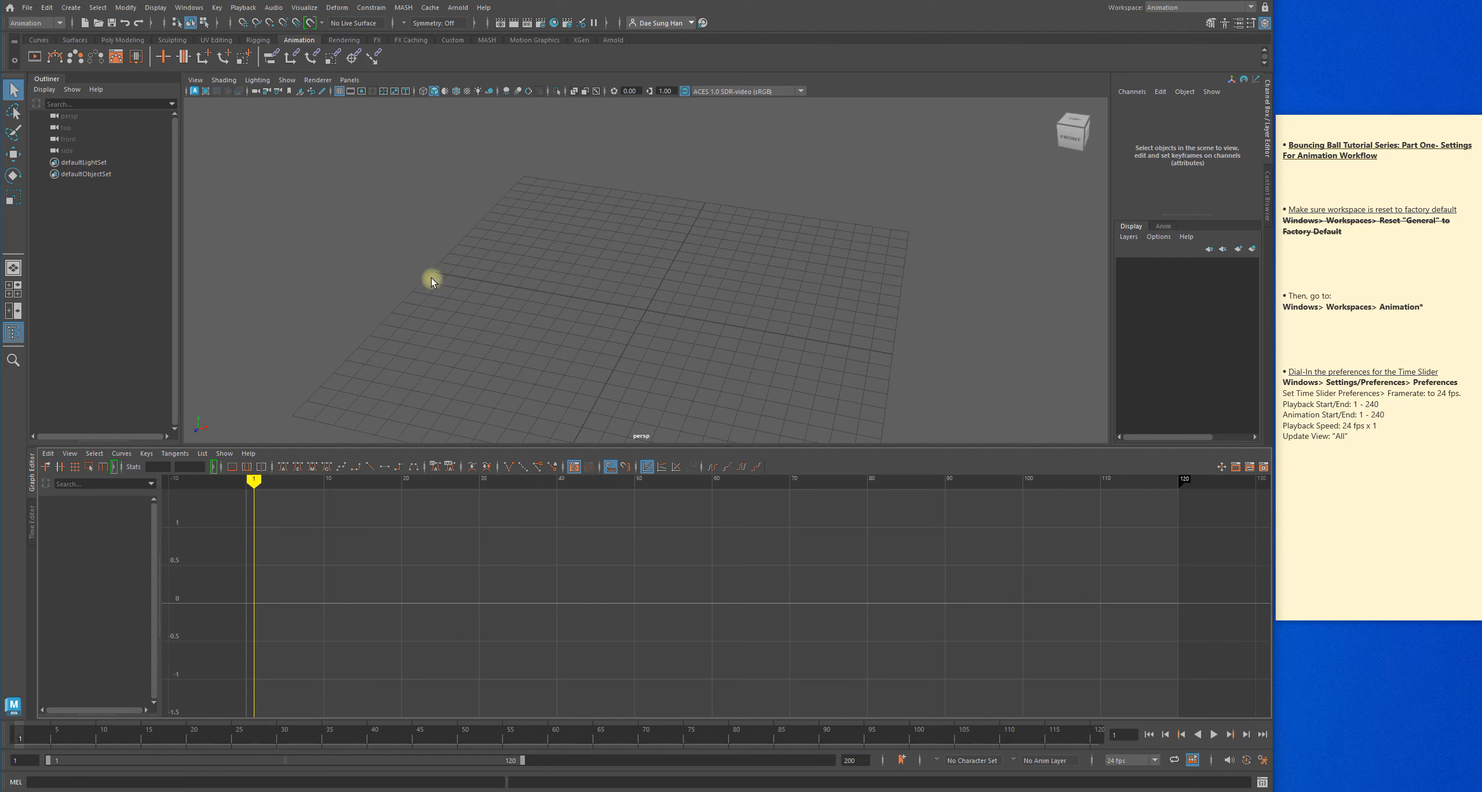
- Examine the perspective viewport's grid from several angles and distances within the Animation layout
left_click_drag(783, 382, 849, 367, "alt")
right_click_drag(849, 368, 709, 381, "alt")
left_click_drag(708, 381, 659, 266, "alt")
middle_click_drag(659, 267, 622, 278, "alt")
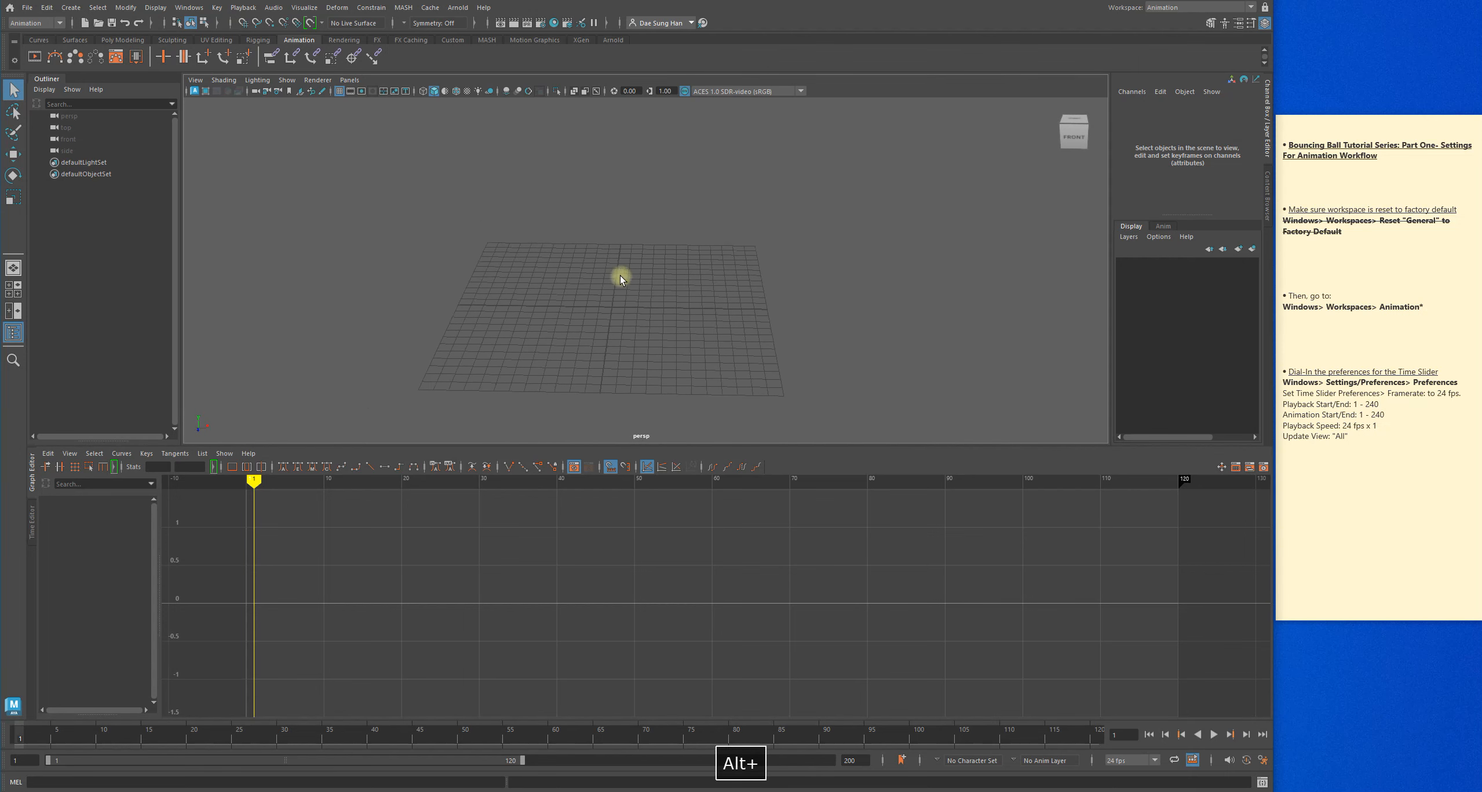
mouse_move(611, 447)
left_mouse_down()
mouse_move(614, 421)
mouse_move(612, 438)
left_mouse_up()
middle_click_drag(672, 214, 742, 242, "alt")
left_click_drag(742, 243, 780, 222, "alt")
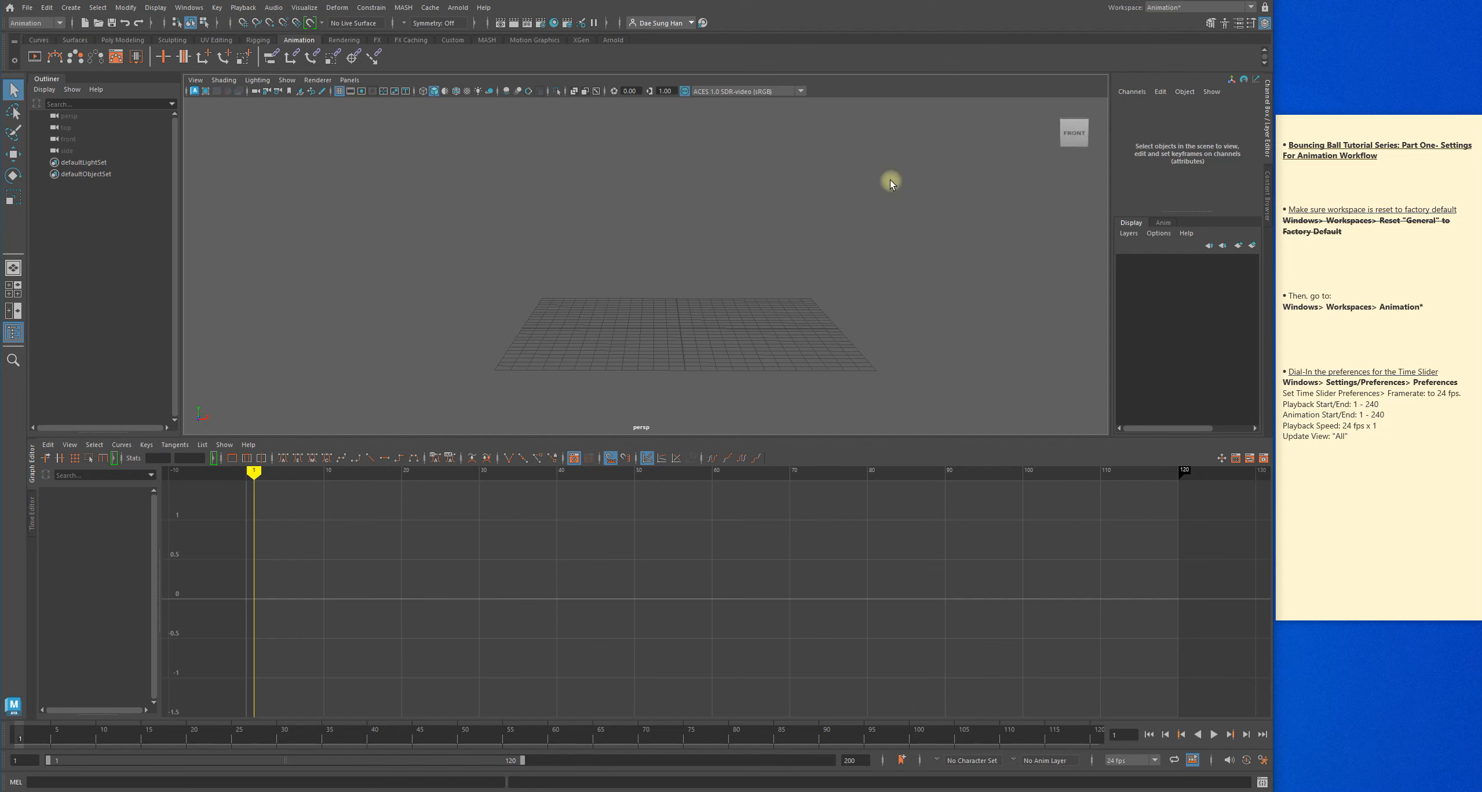
left_click_drag(886, 178, 1004, 180, "alt")
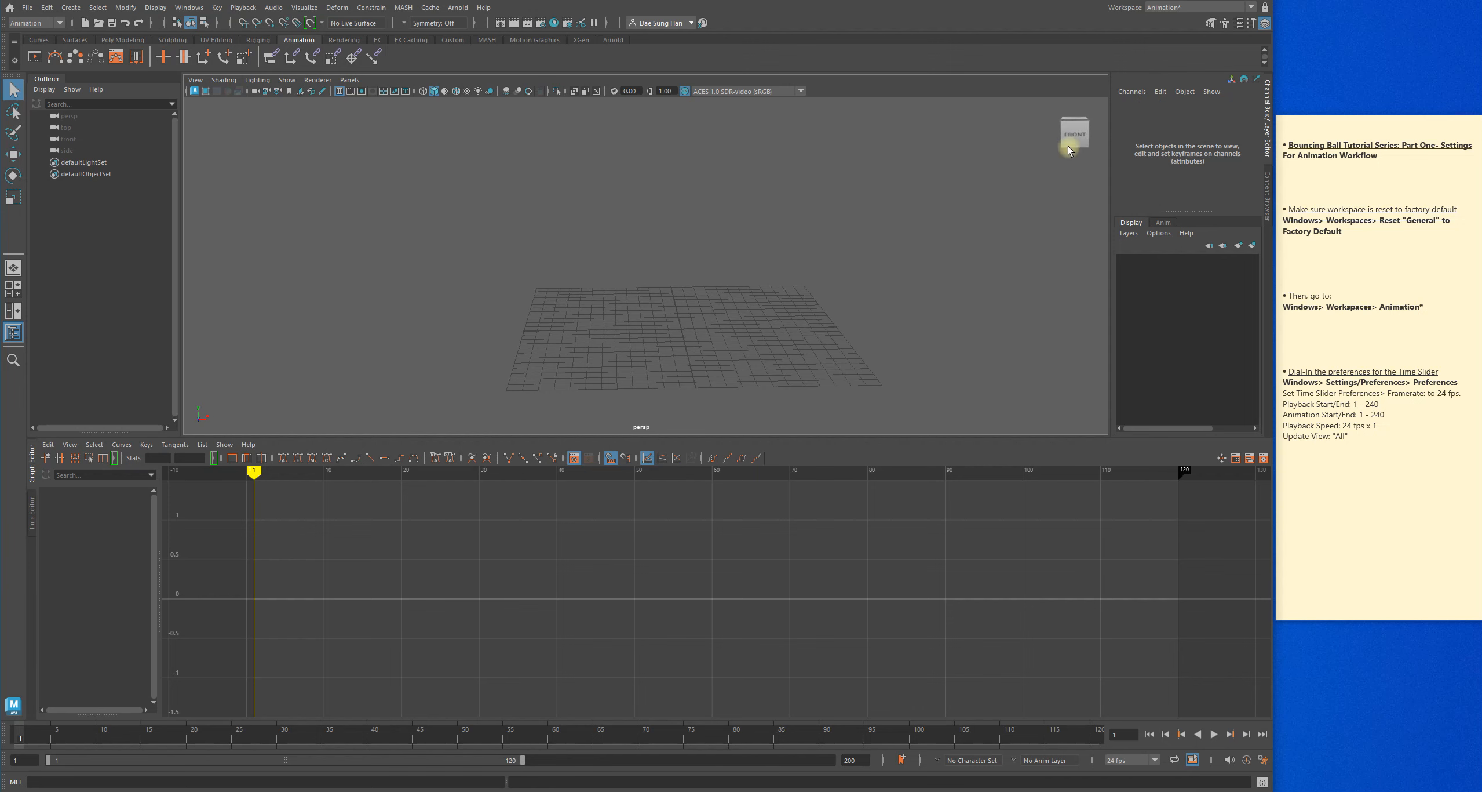
mouse_move(1066, 145)
left_mouse_down("alt")
mouse_move(1101, 135)
mouse_move(1031, 158)
mouse_move(1078, 130)
left_mouse_up("alt")
left_click_drag(850, 246, 838, 248, "alt")
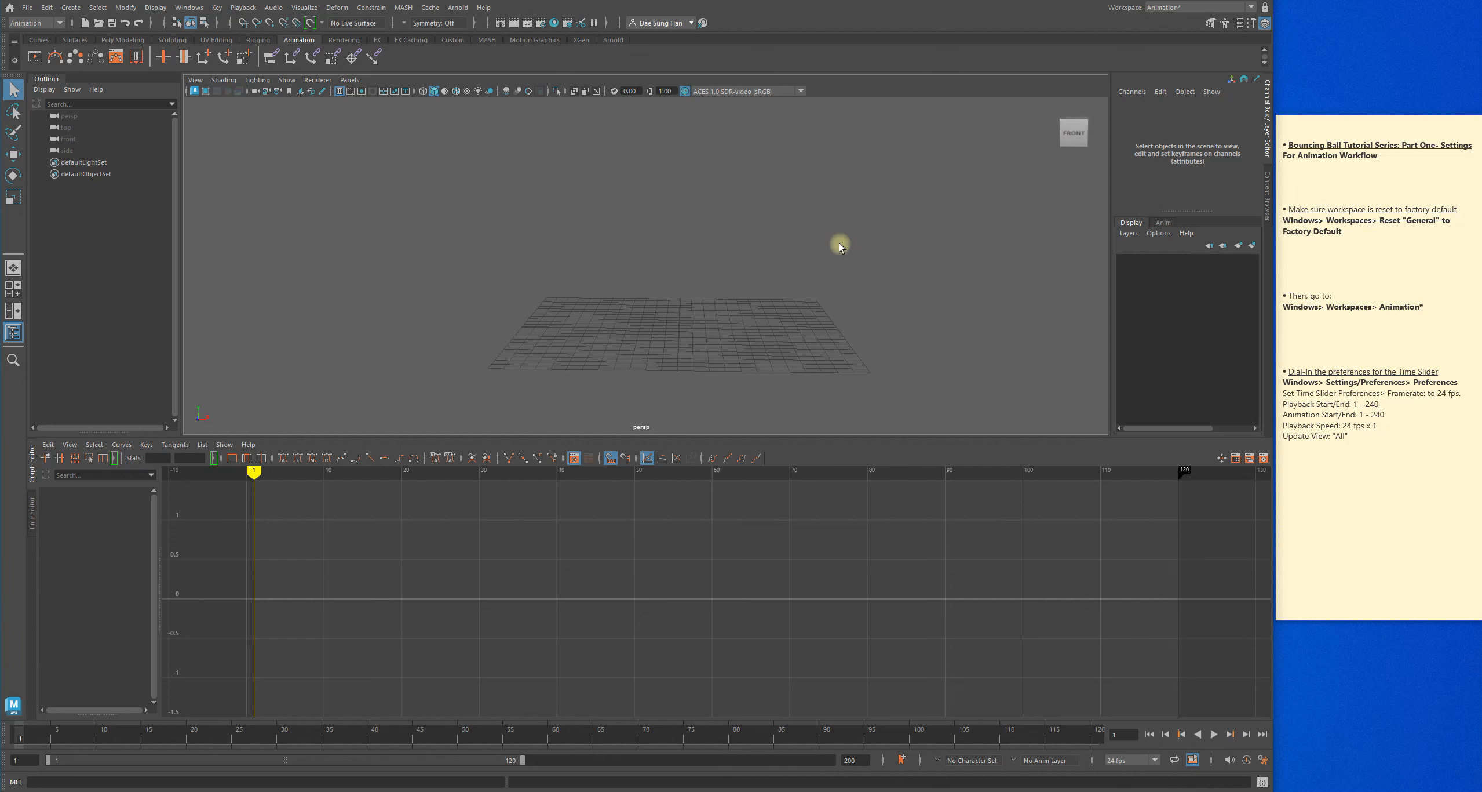
- Enlarge the Graph Editor slightly and examine its frame range and value axis
middle_click_drag(801, 553, 831, 529, "alt")
left_click_drag(738, 433, 737, 426)
right_click_drag(827, 573, 792, 609, "alt")
mouse_move(792, 608)
middle_mouse_down("alt")
mouse_move(755, 626)
mouse_move(777, 623)
middle_mouse_up("alt")
middle_click_drag(691, 593, 735, 556, "alt")
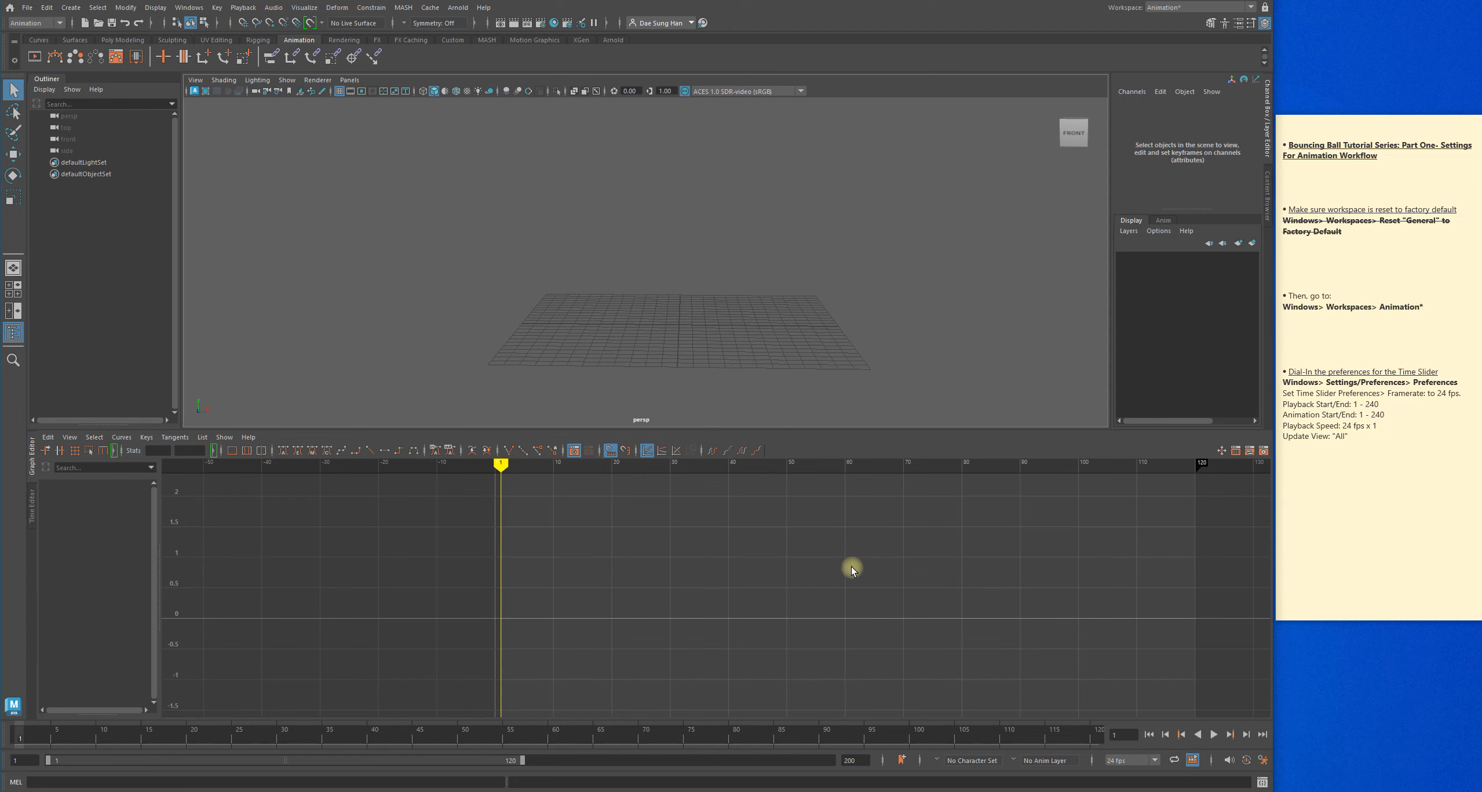
middle_click_drag(853, 566, 702, 586, "alt")
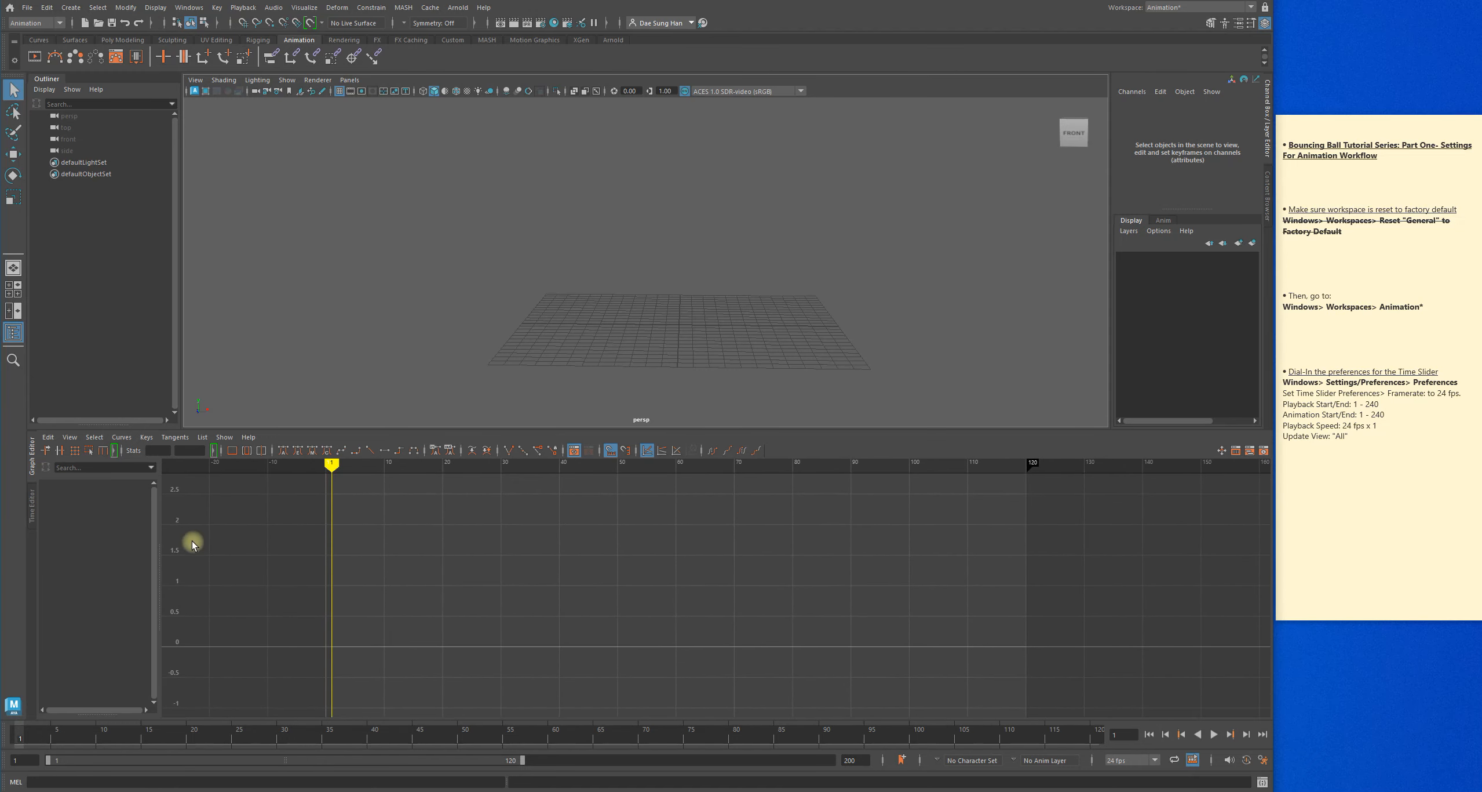
- Choose the Animation workspace again and strike through "Windows> Workspaces> Animation*" in the note
left_click(188, 7)
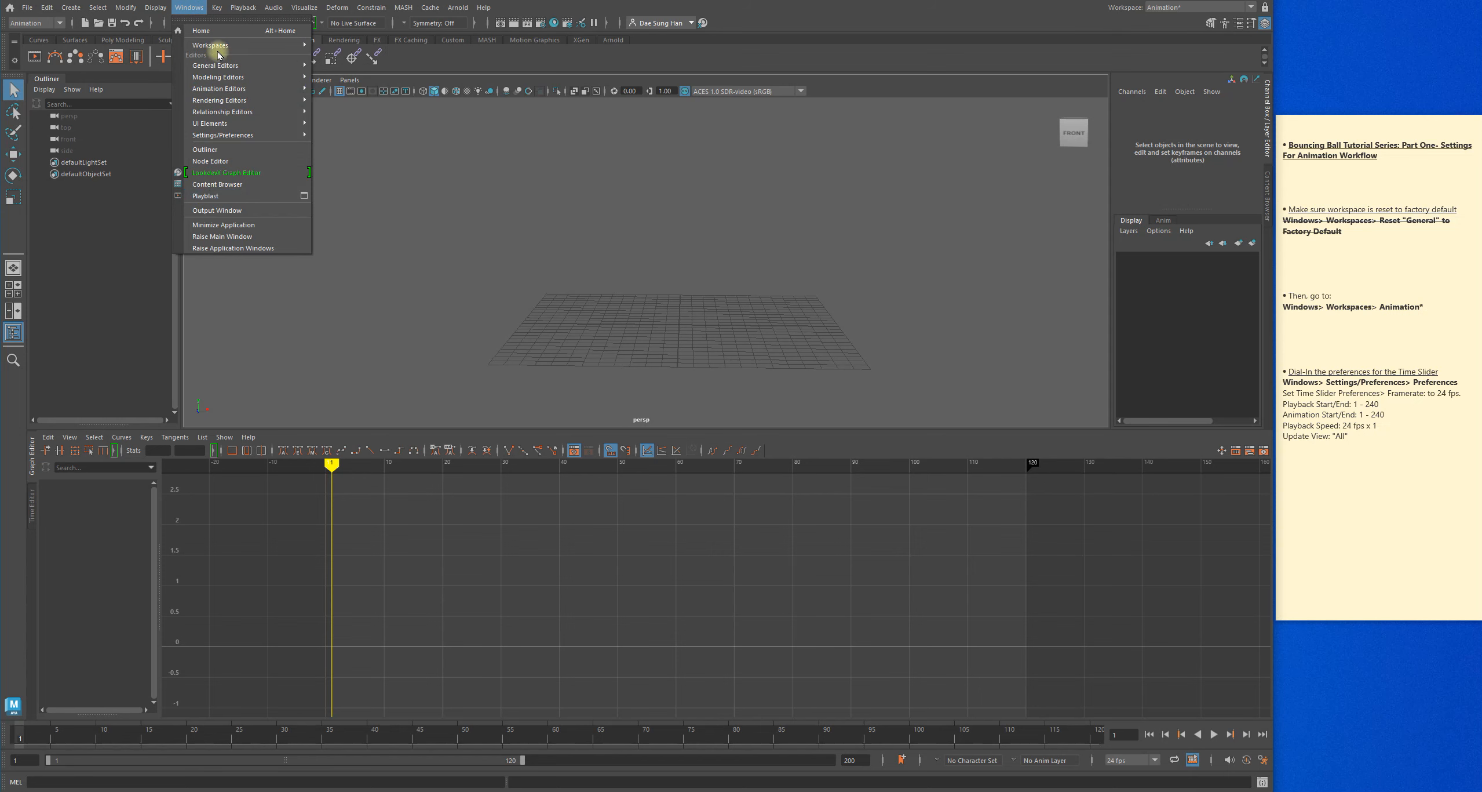
mouse_move(219, 46)
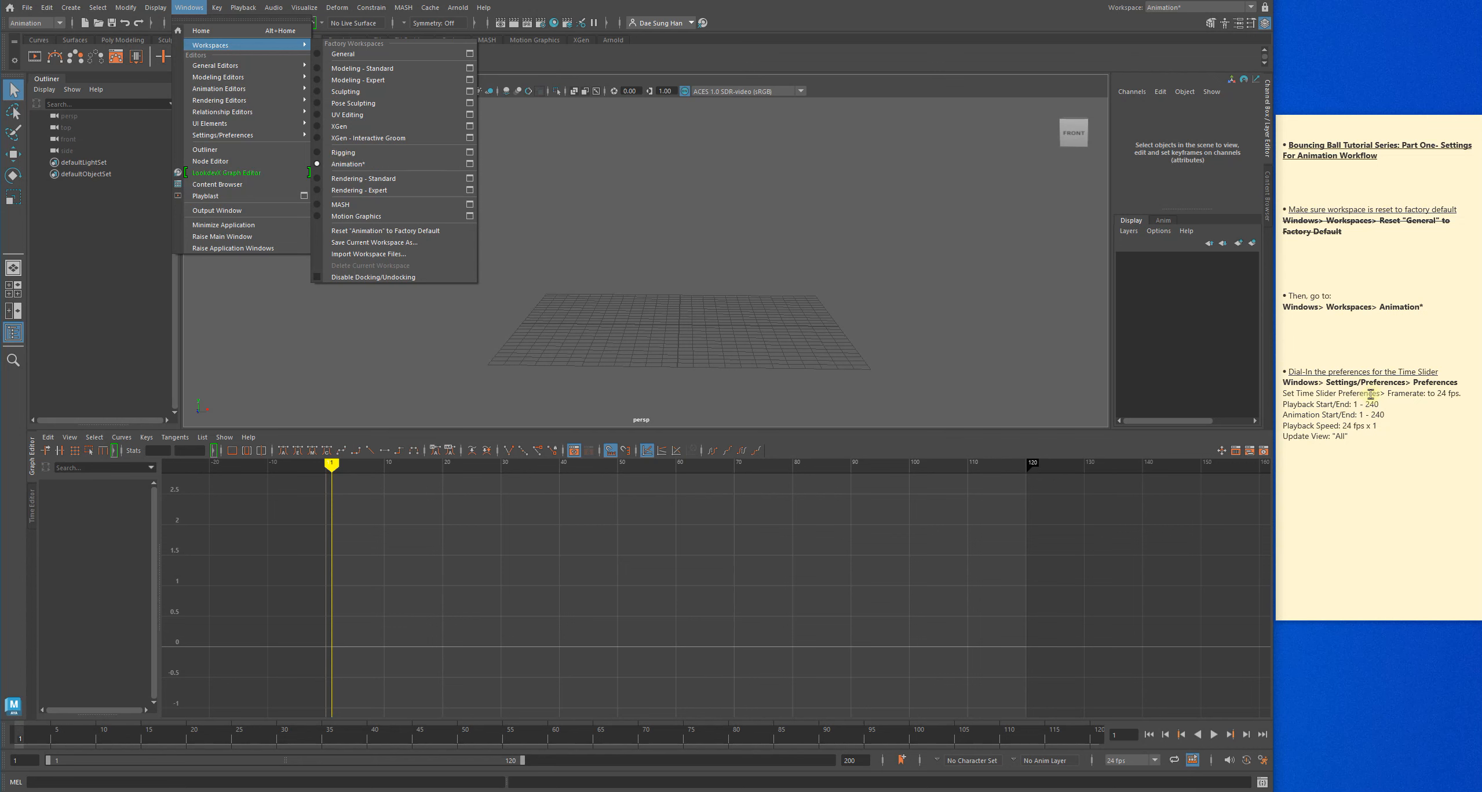
left_click(342, 165)
triple_click(1350, 307)
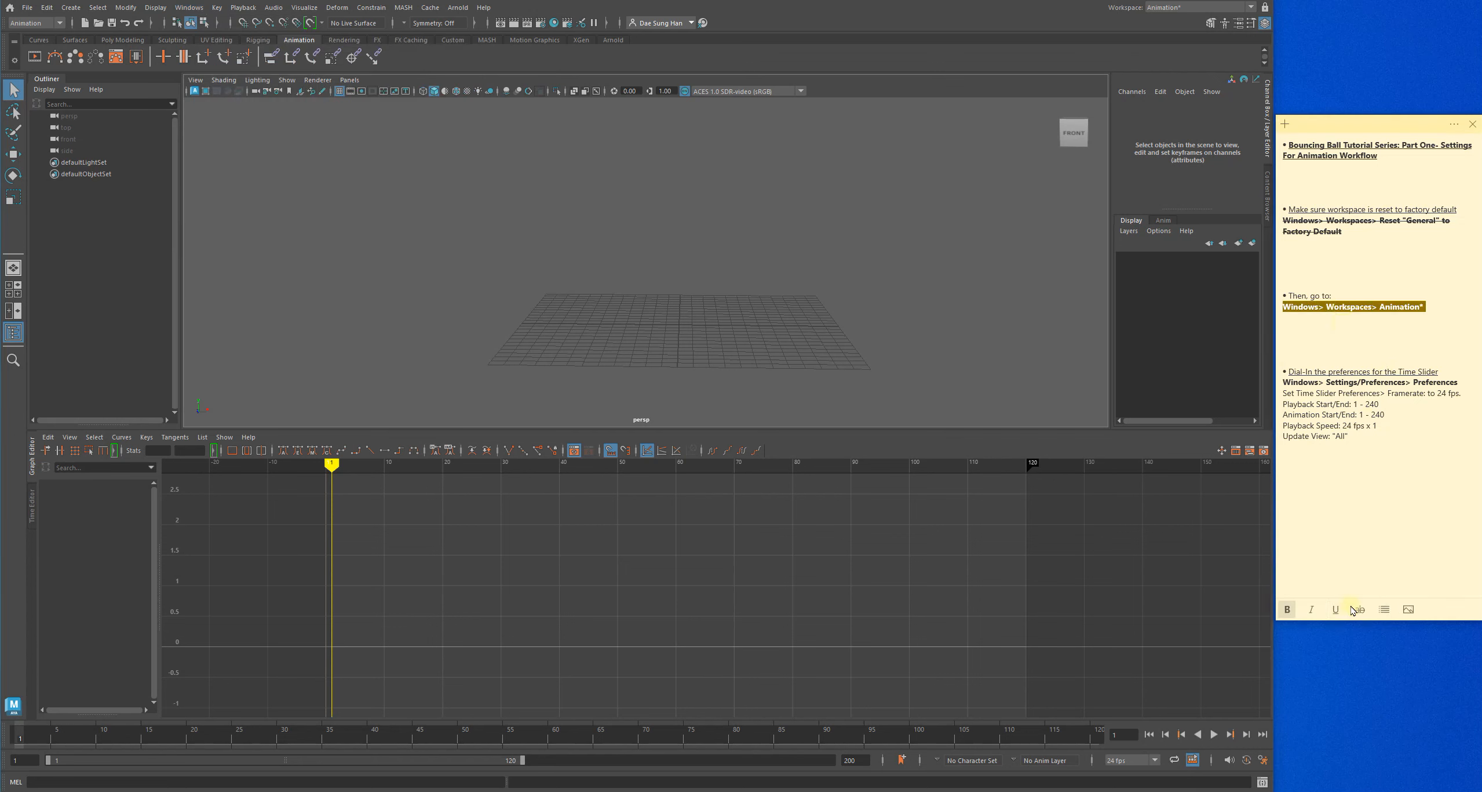
left_click(1362, 492)
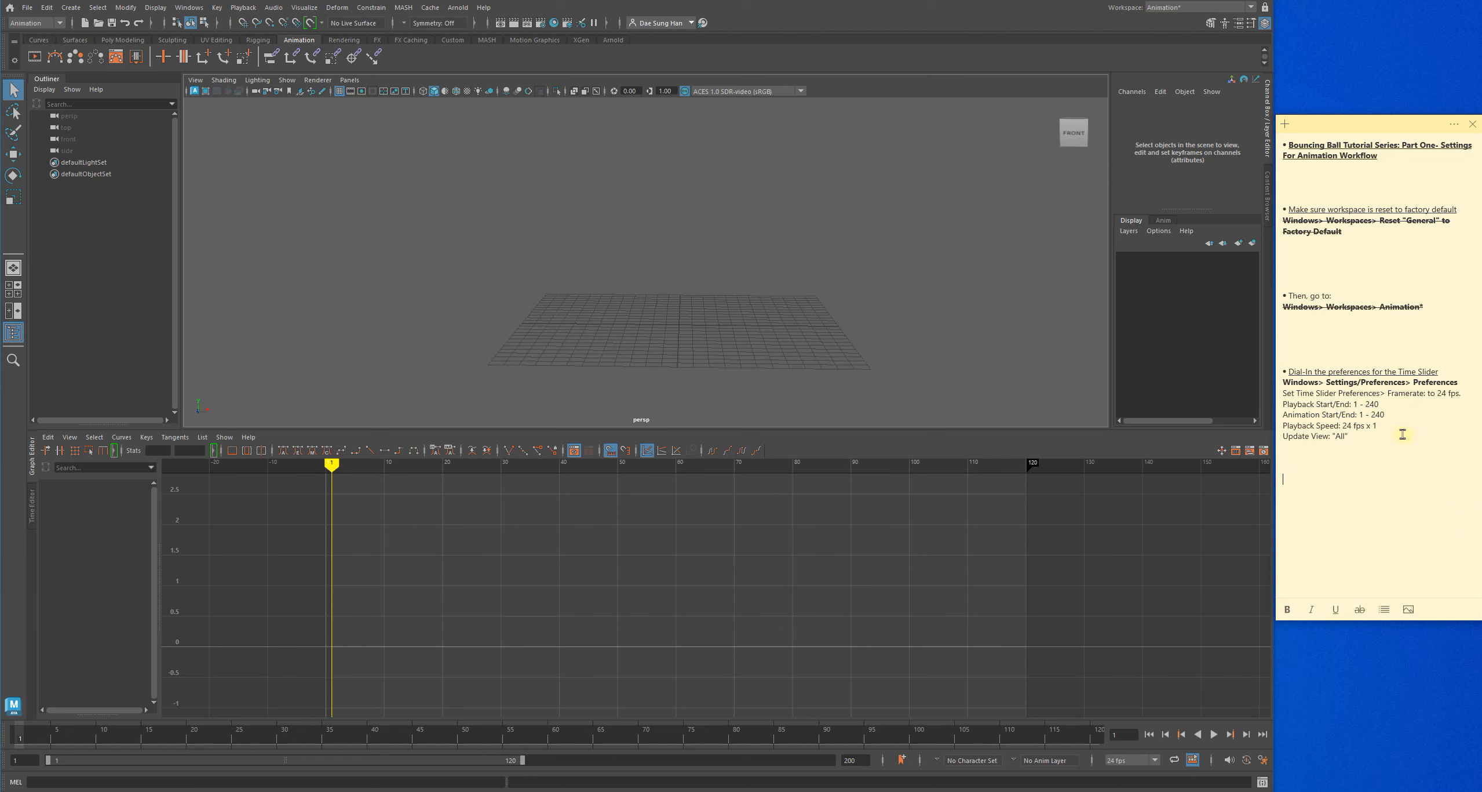
- Review the note's Time Slider section covering framerate, playback and animation ranges, playback speed and update view
left_click_drag(1383, 434, 1275, 371)
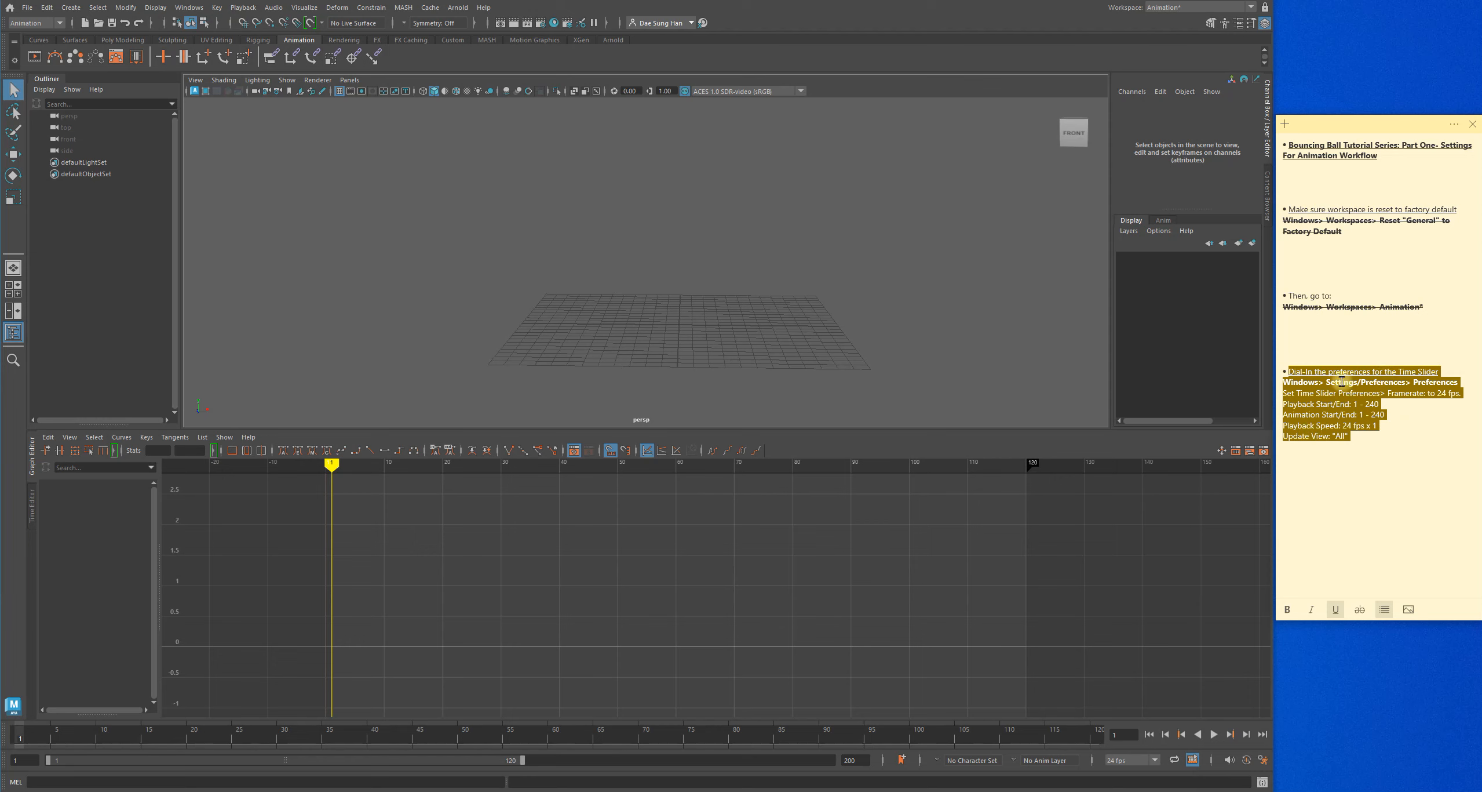
left_click(1397, 454)
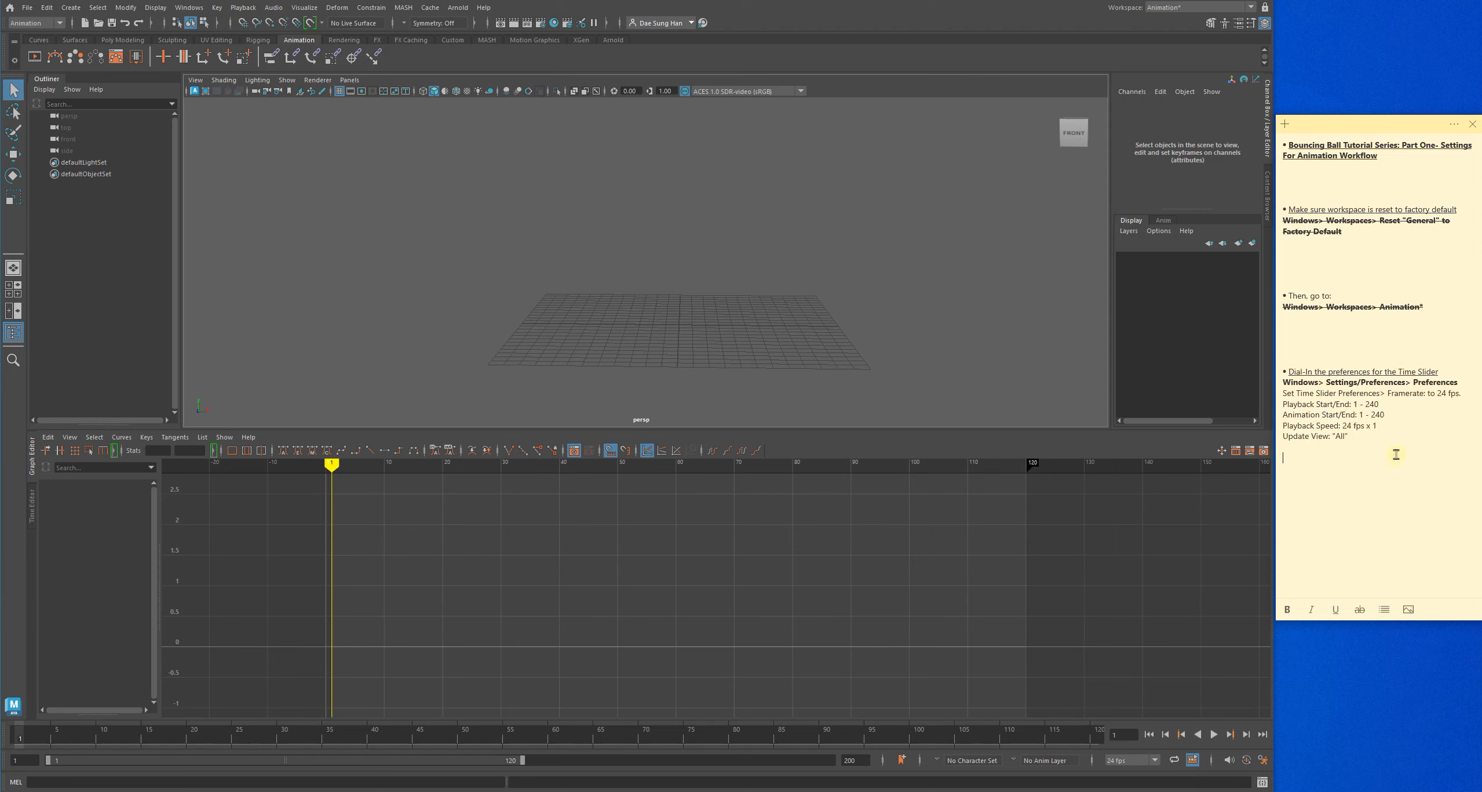
left_click_drag(1405, 429, 1234, 363)
left_click_drag(1398, 436, 1259, 371)
left_click(1413, 415)
left_click_drag(1384, 437, 1372, 374)
left_click(1388, 394)
left_click(1305, 374)
left_click(1338, 381)
- Open the Preferences window and place it over the middle of the workspace
left_click(191, 9)
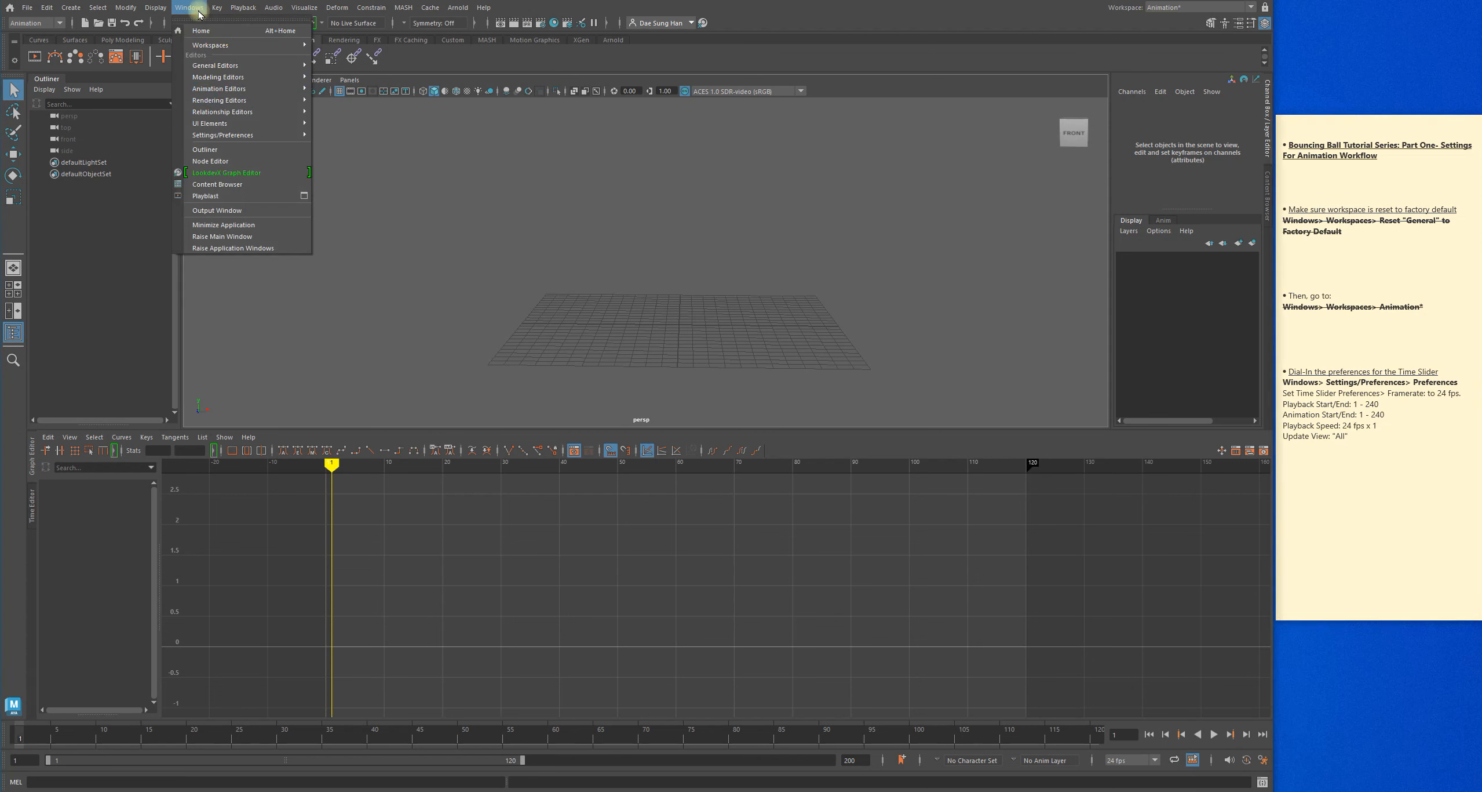
left_click(234, 137)
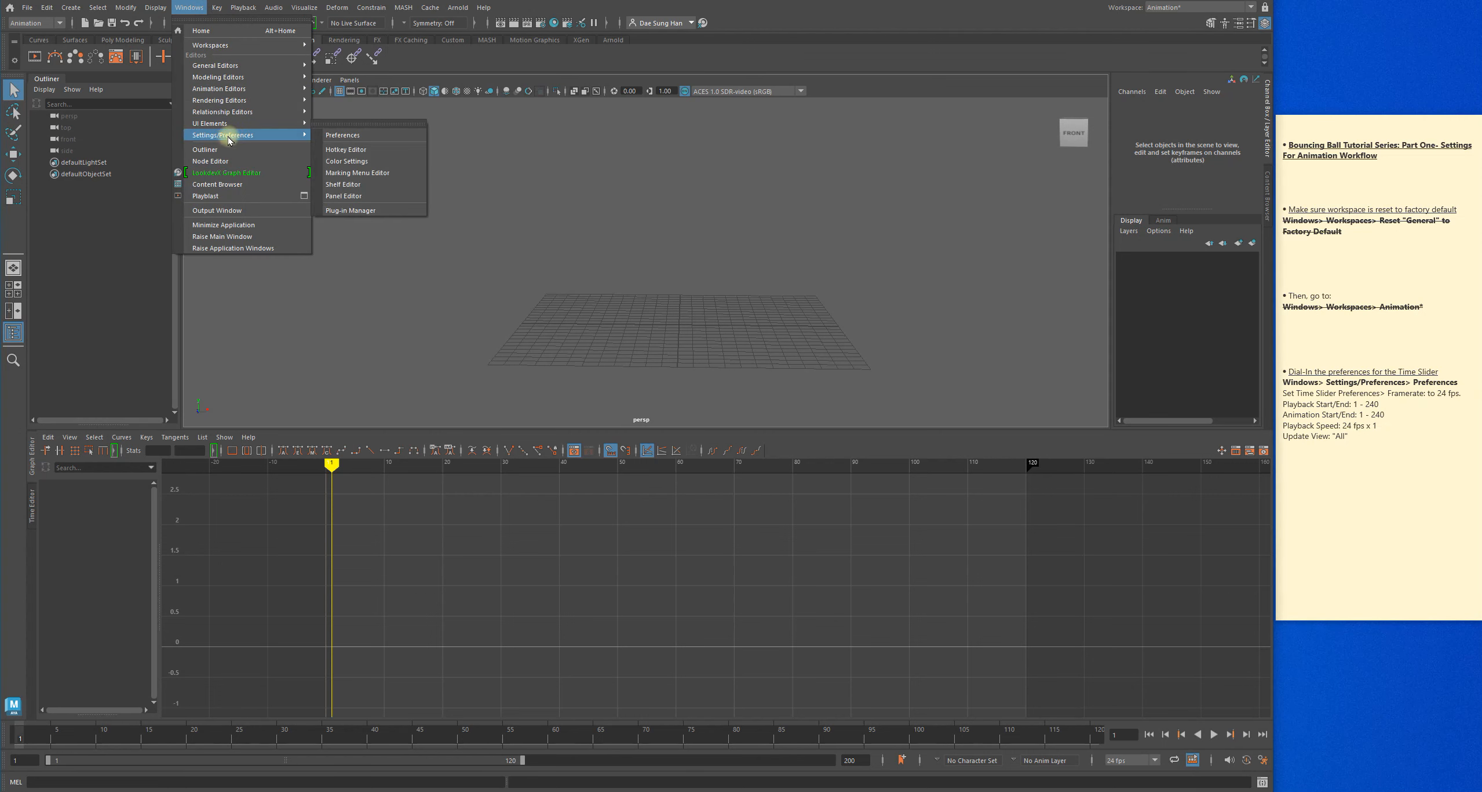
left_click(393, 140)
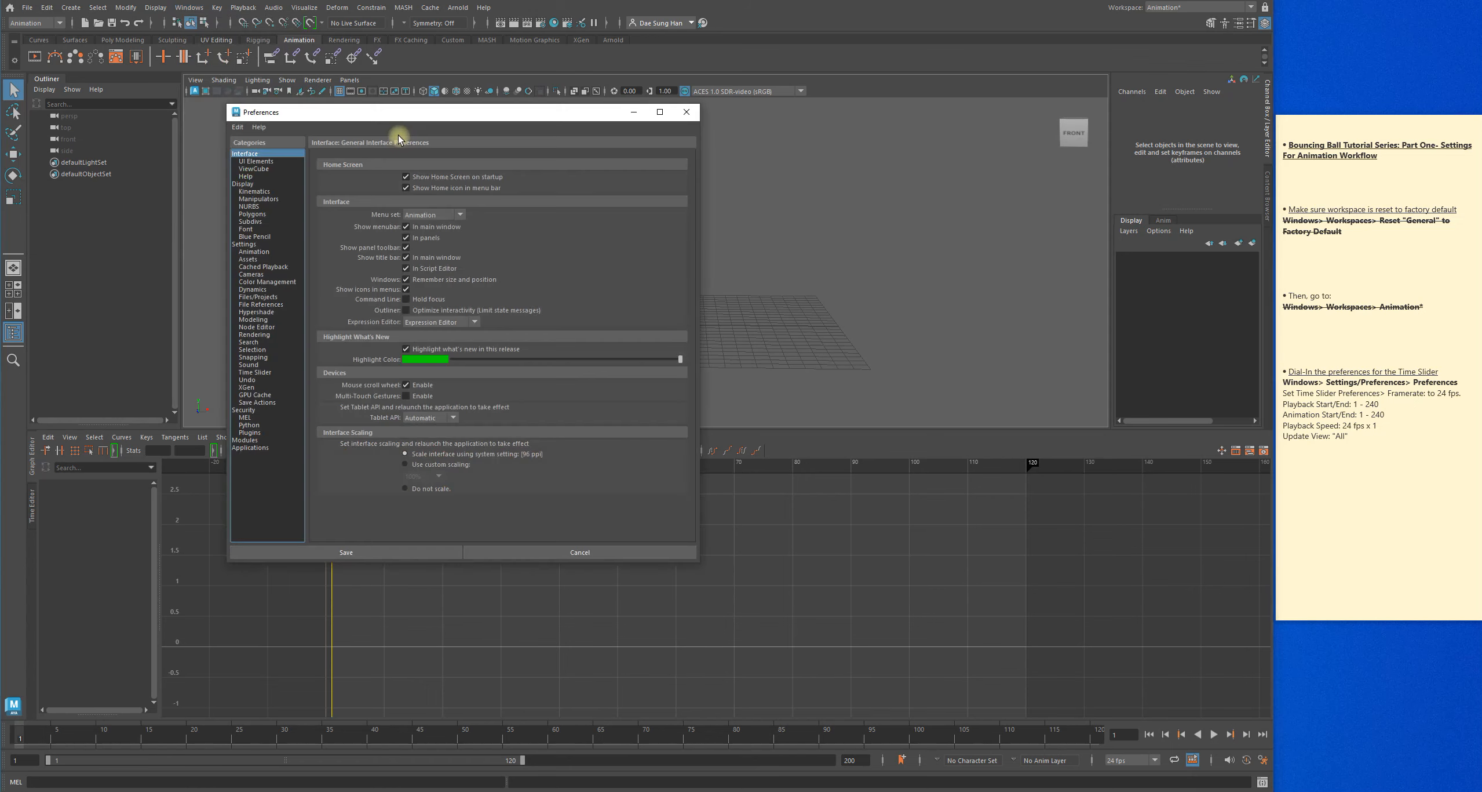
left_click_drag(398, 130, 542, 157)
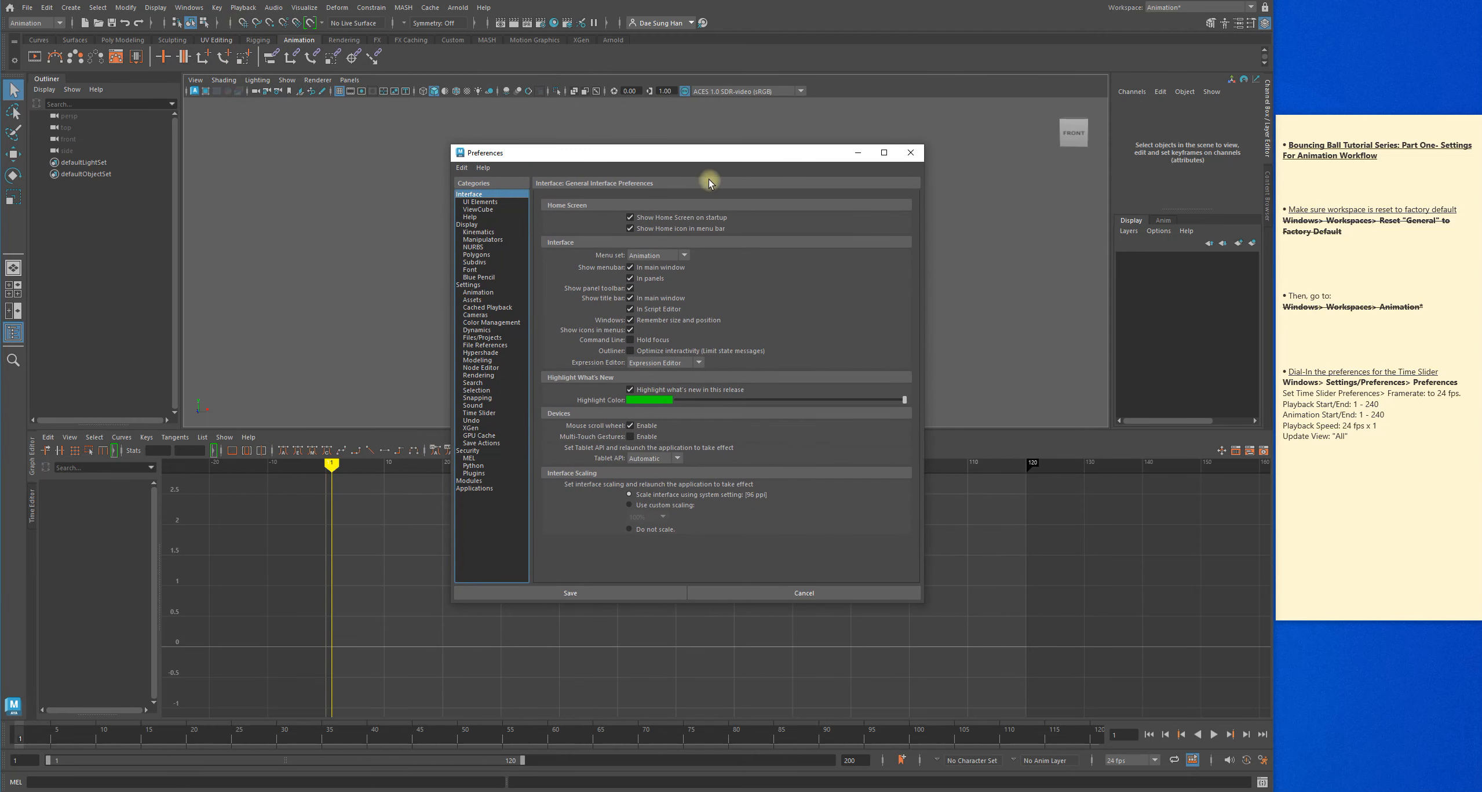
left_click_drag(684, 158, 707, 161)
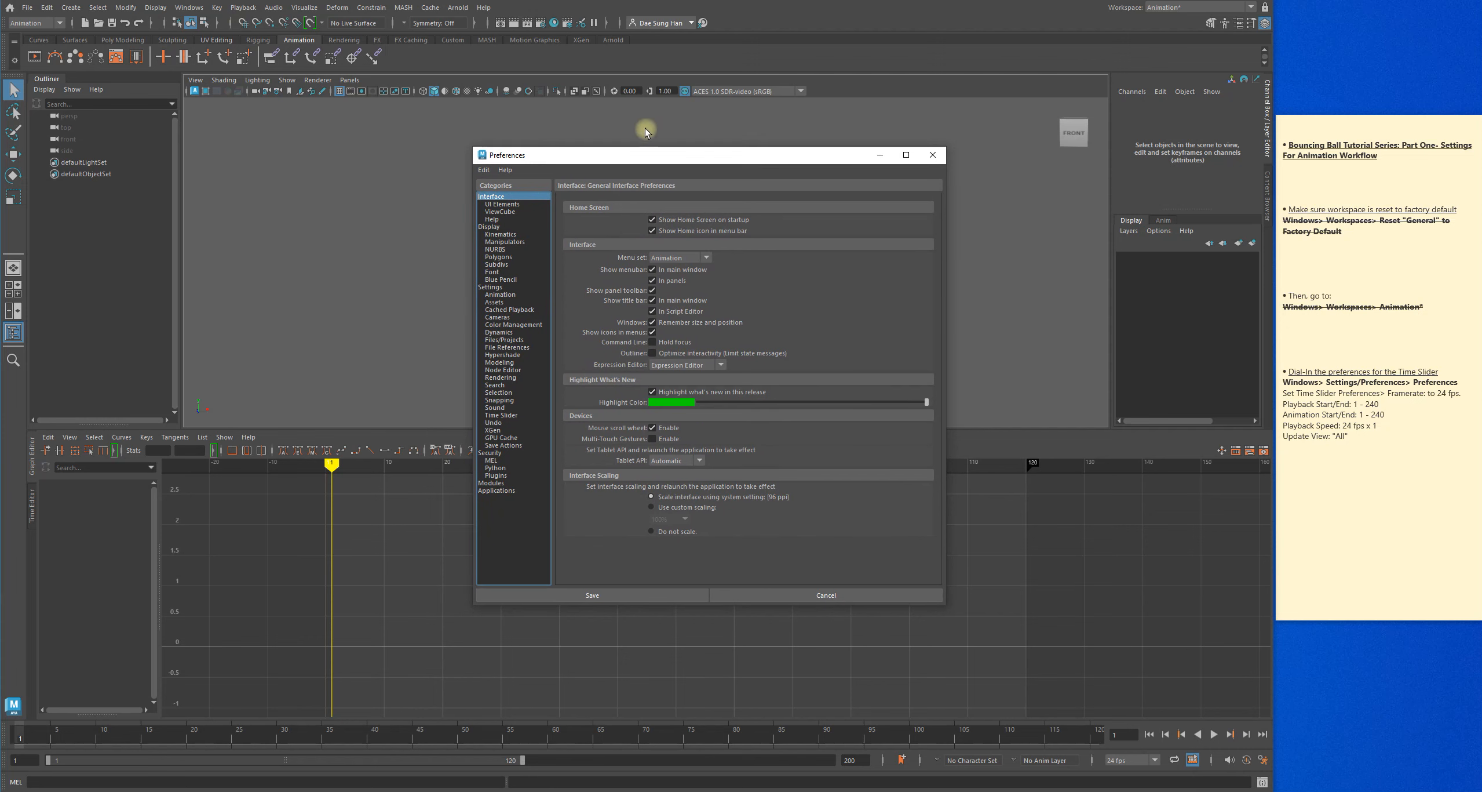
left_click_drag(660, 155, 574, 160)
- Bring the sticky note back into view and make "Time Slider" bold in its framerate line
left_click(1409, 315)
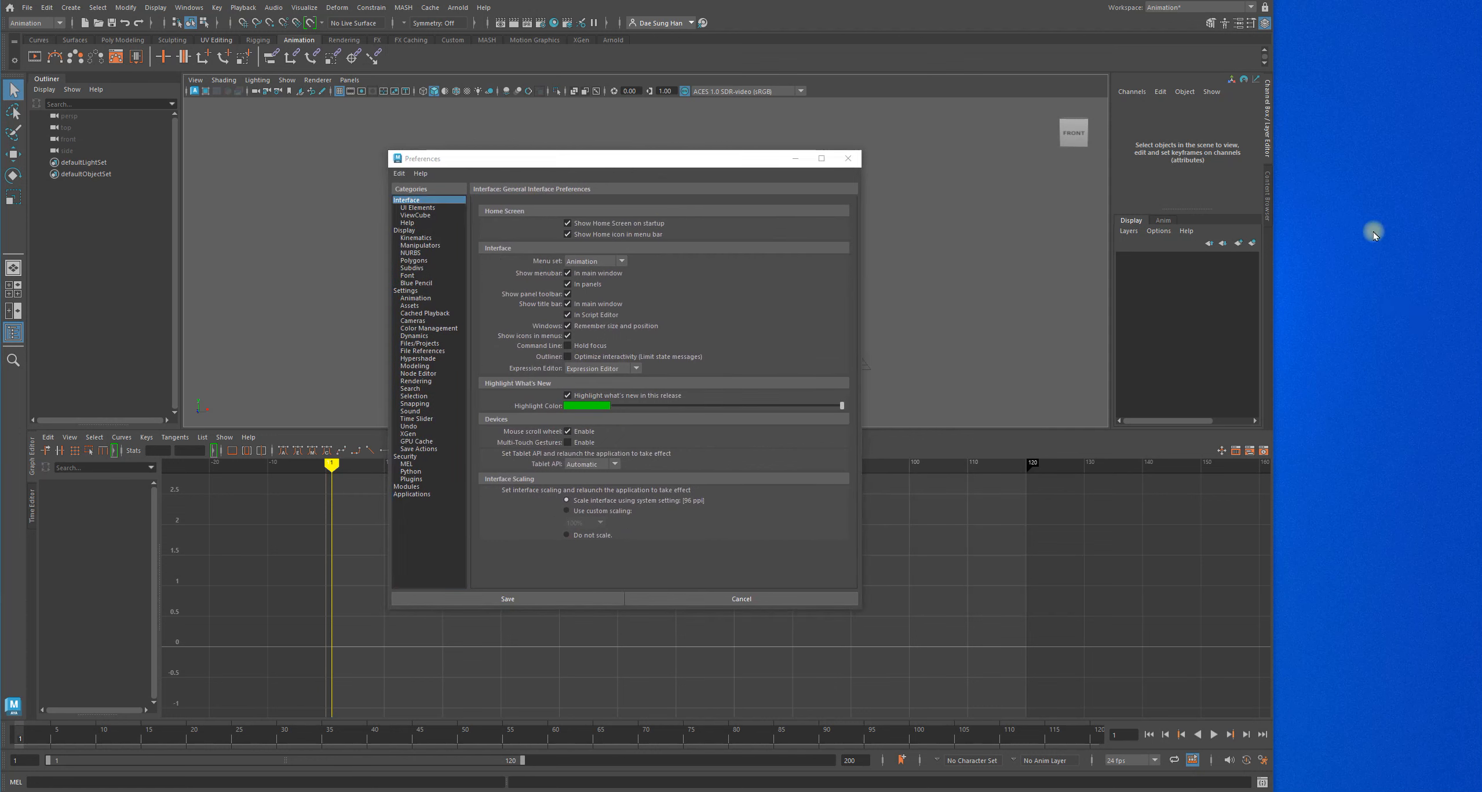
left_click(431, 791)
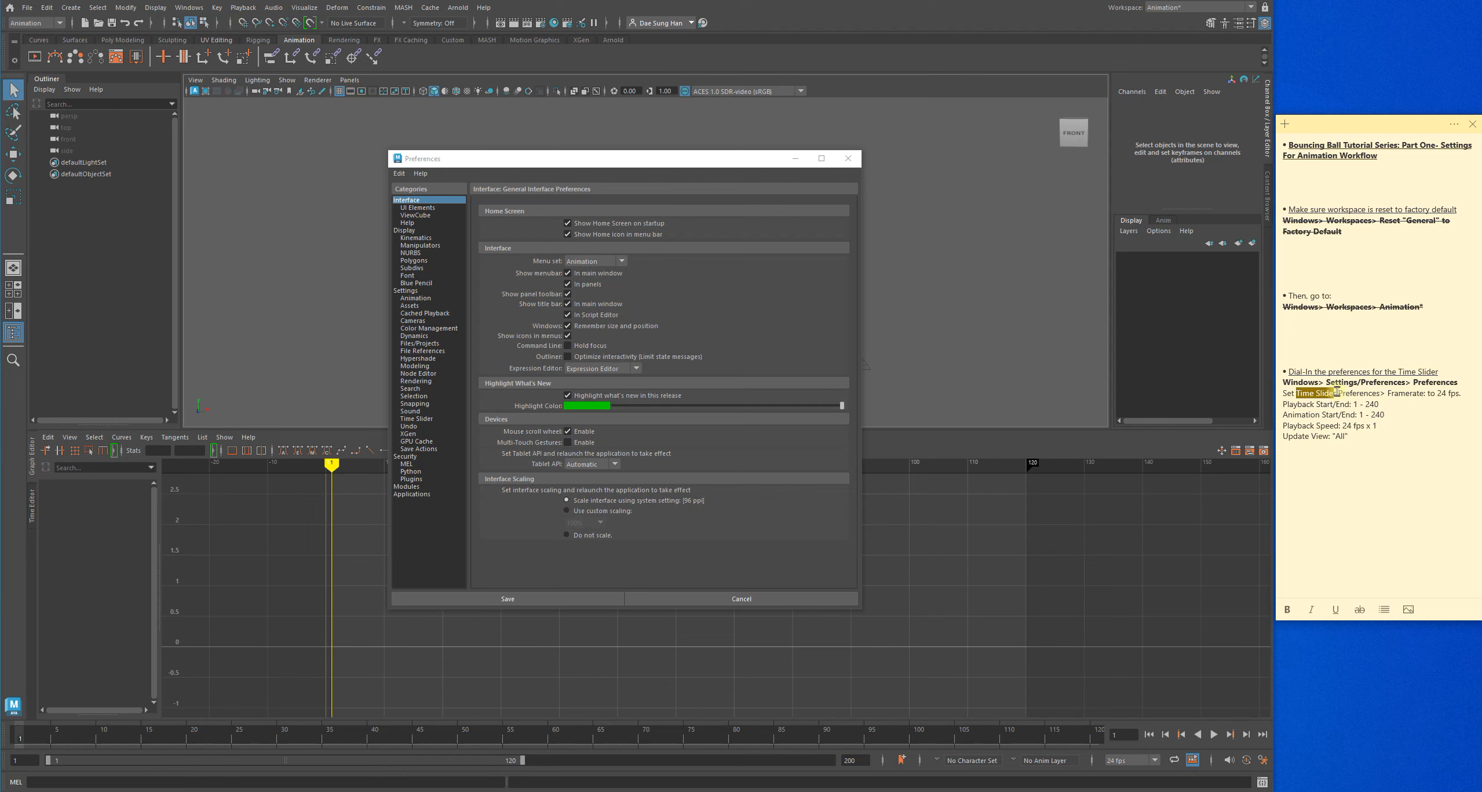
left_click(1287, 609)
- Add the line "Under Categories, go to: Time Slider" above the framerate line in the note
triple_click(1282, 394)
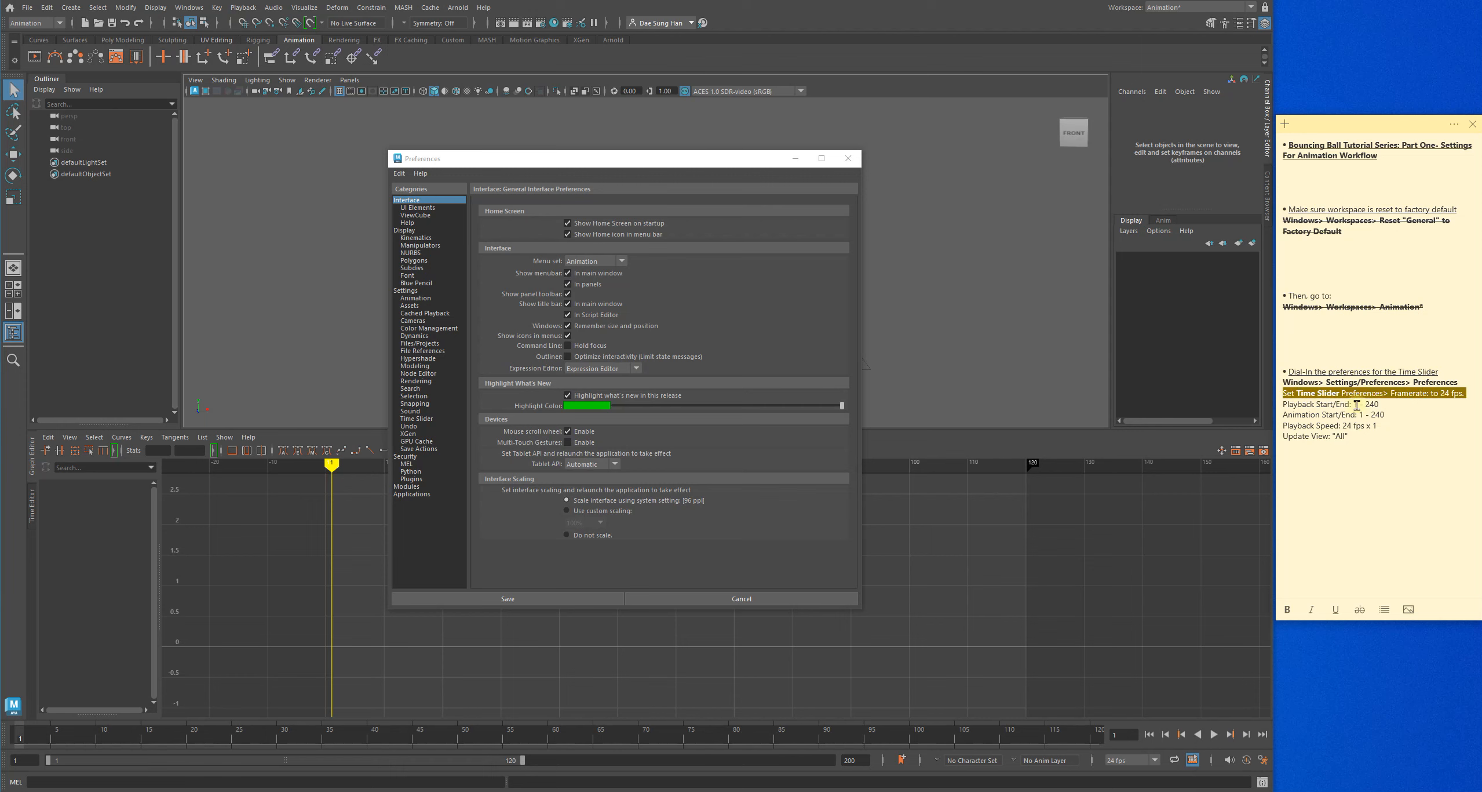
left_click(1283, 394)
key("Return")
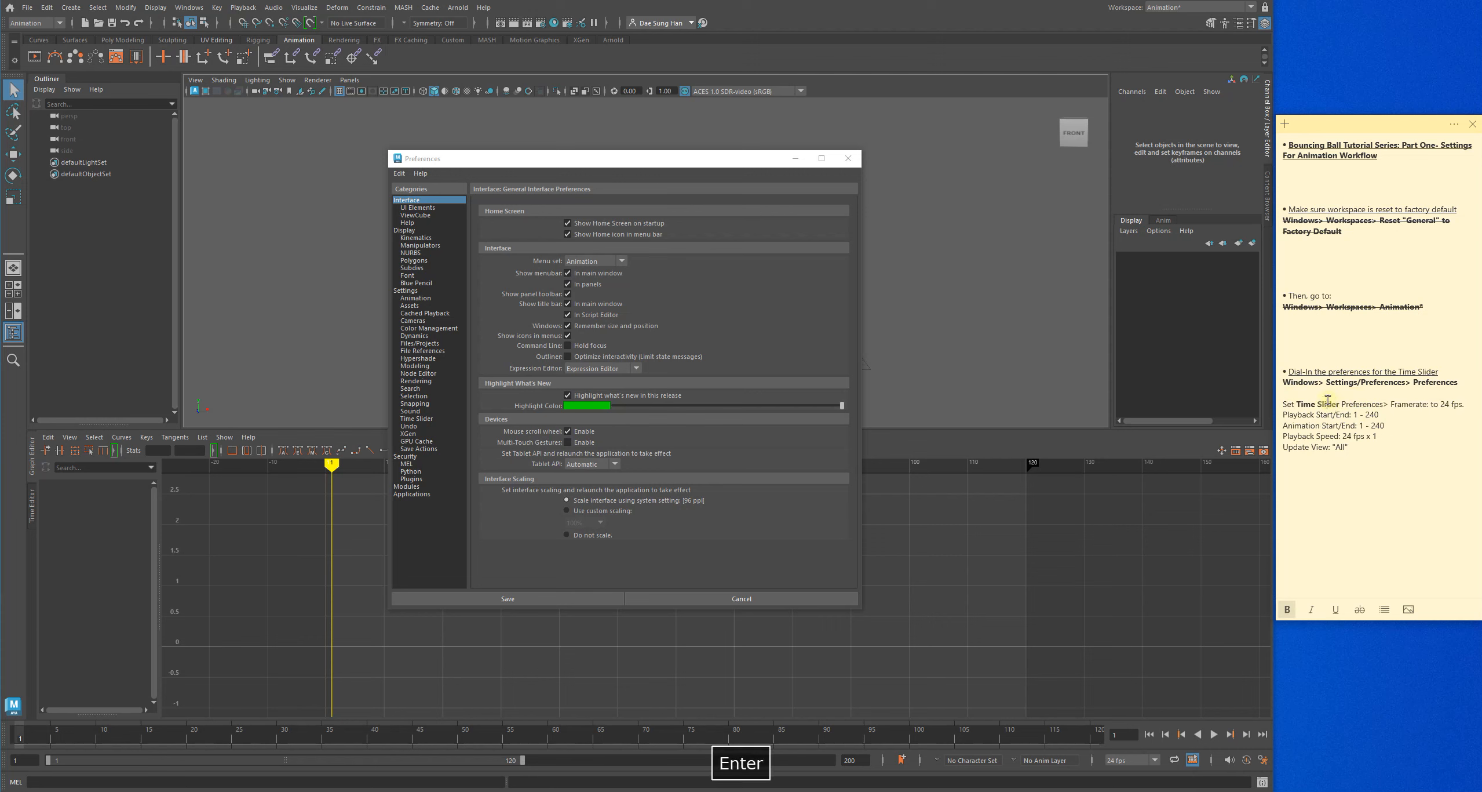
type("Go to ")
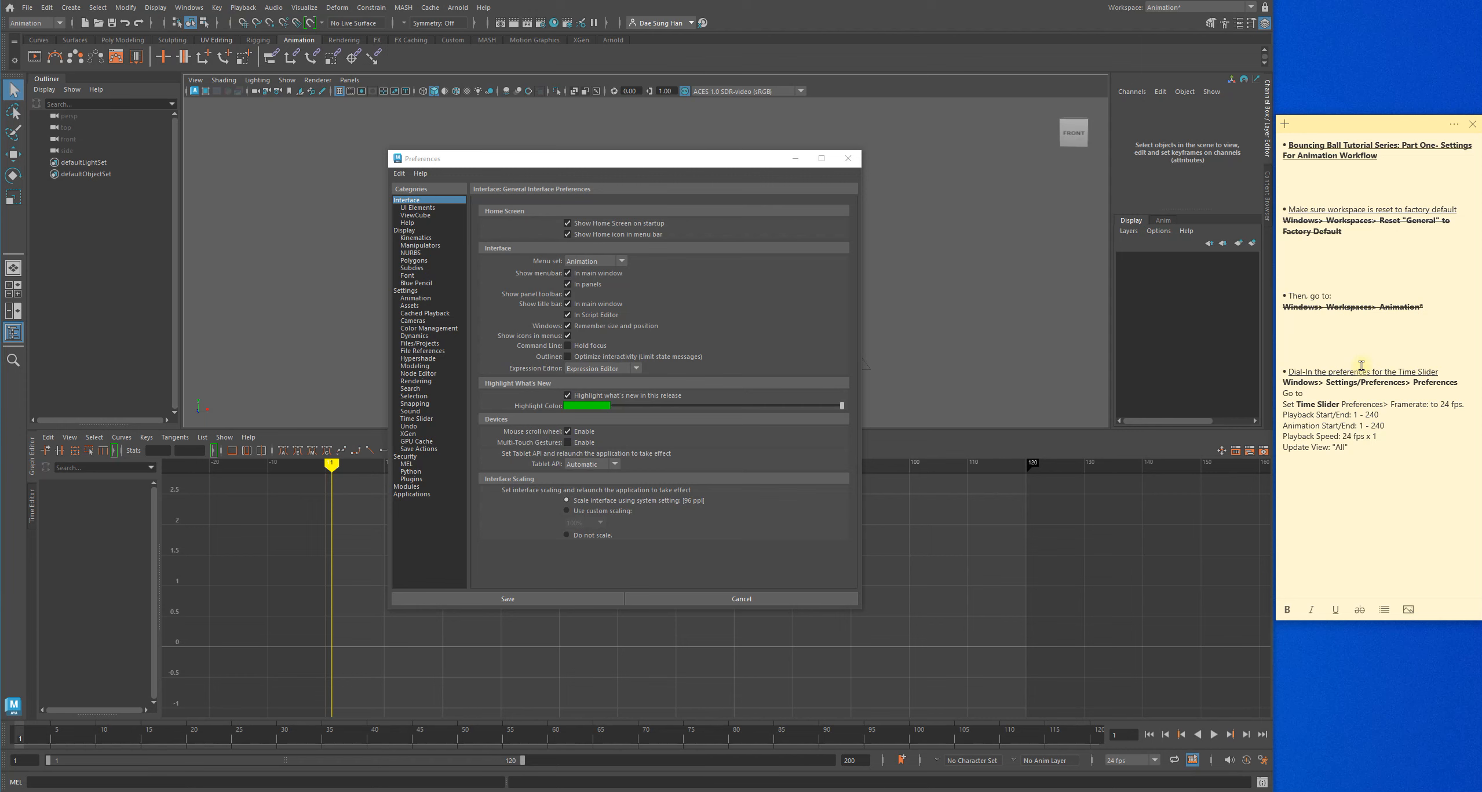
type("Time Slid")
left_click_drag(1305, 393, 1275, 393)
type("Under Categories")
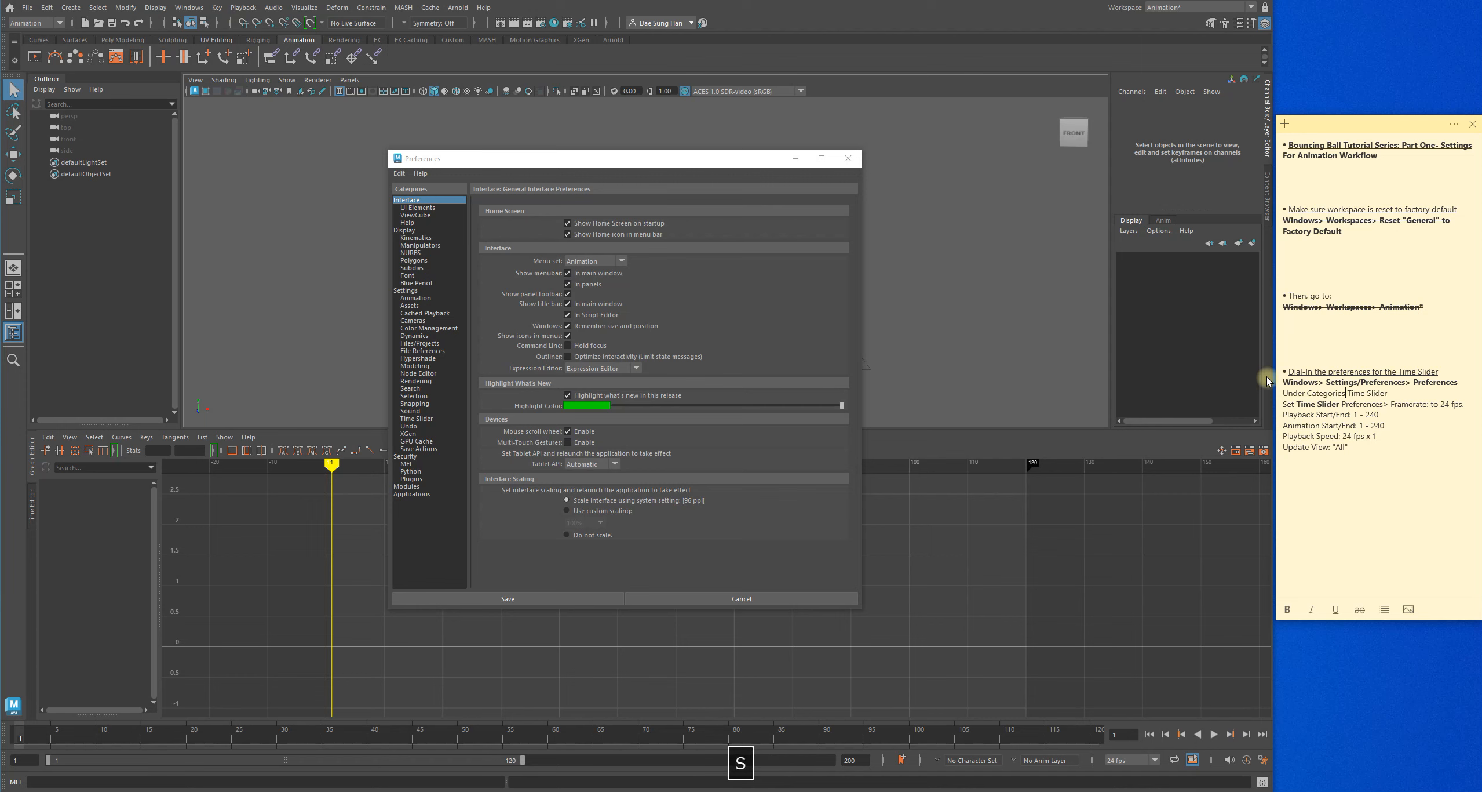
type(", go to:")
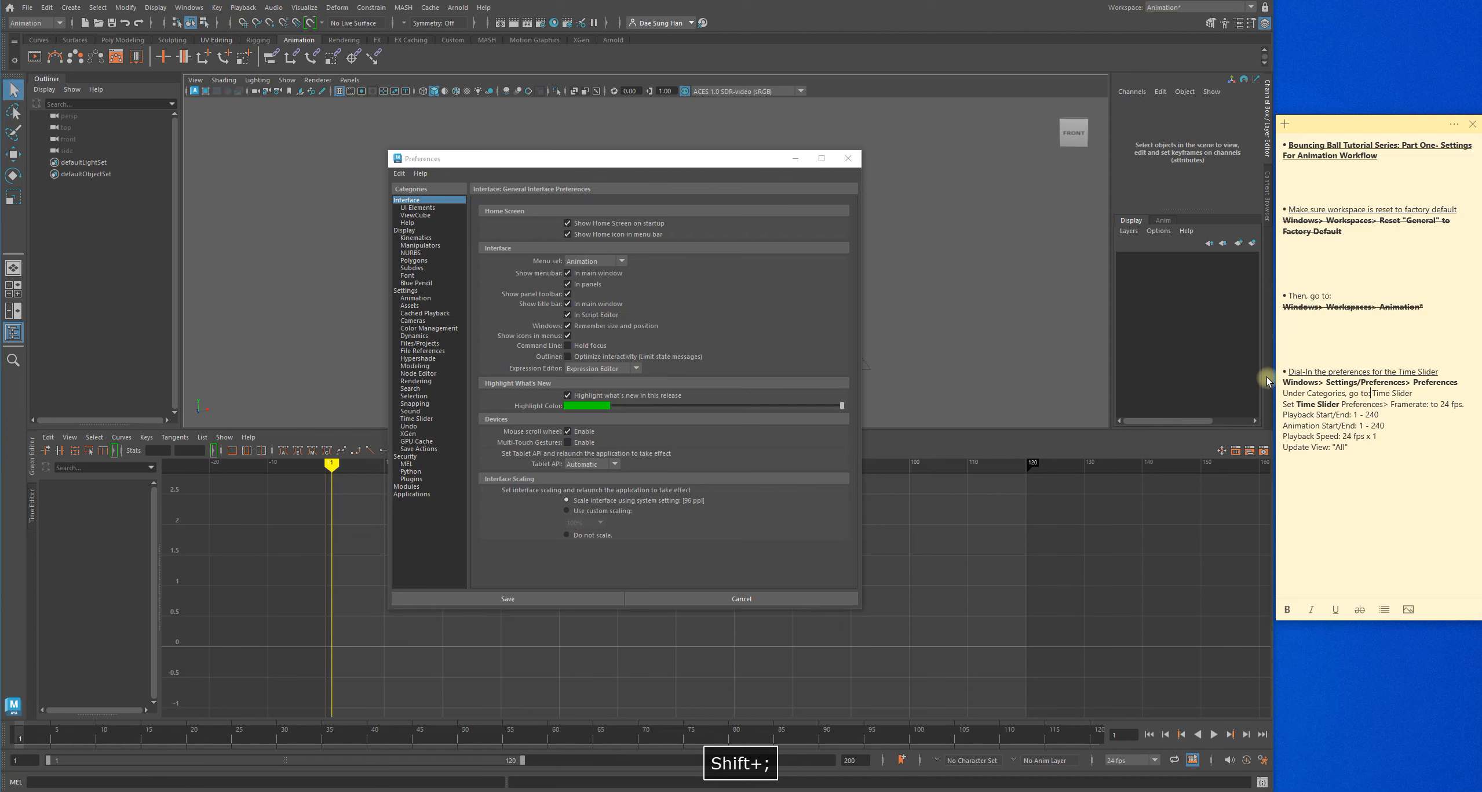
- Make "Time Slider" bold in the new note line and show the Time Slider category in Preferences
left_click_drag(1372, 394, 1422, 395)
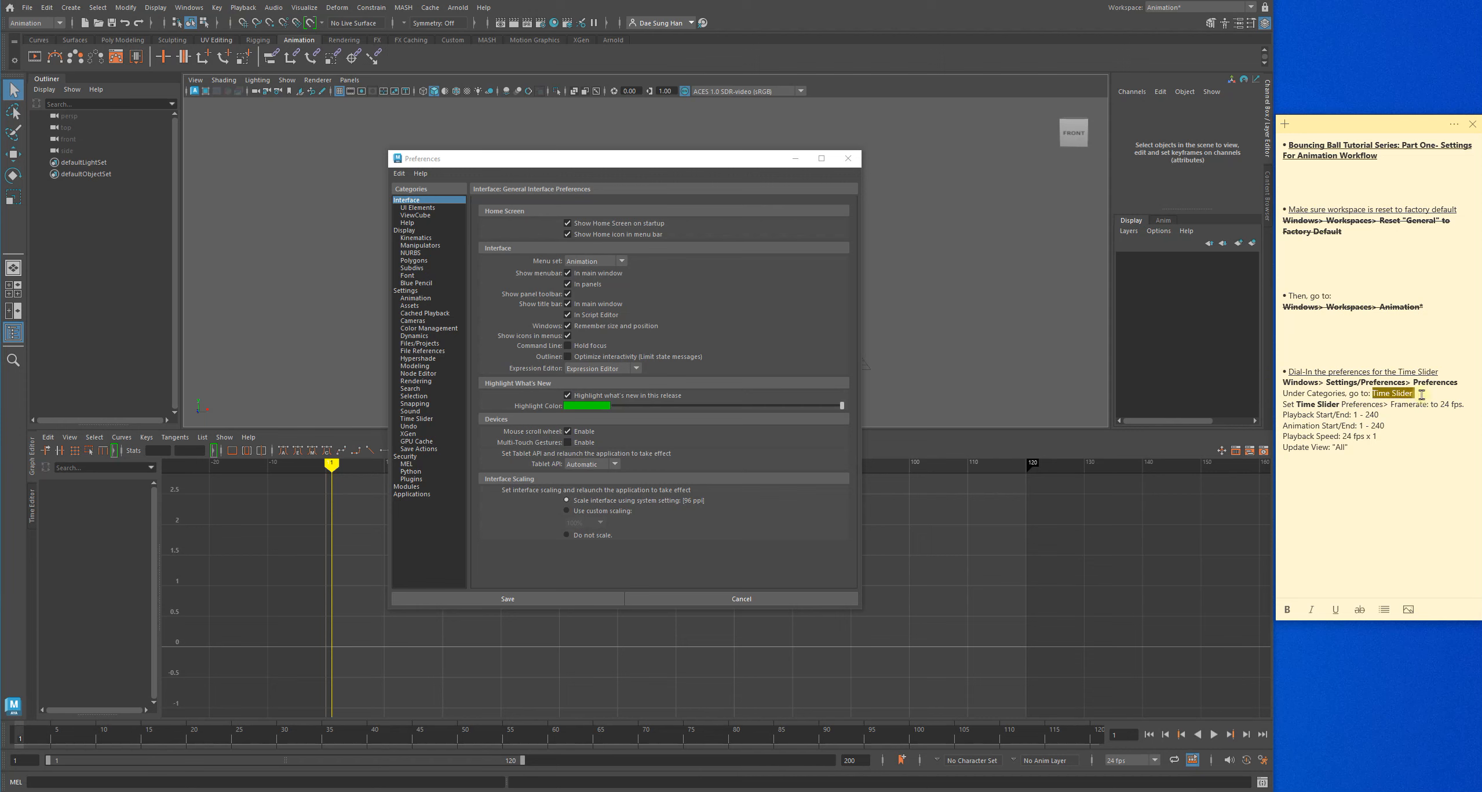
left_click(1287, 609)
left_click(1311, 532)
left_click(426, 419)
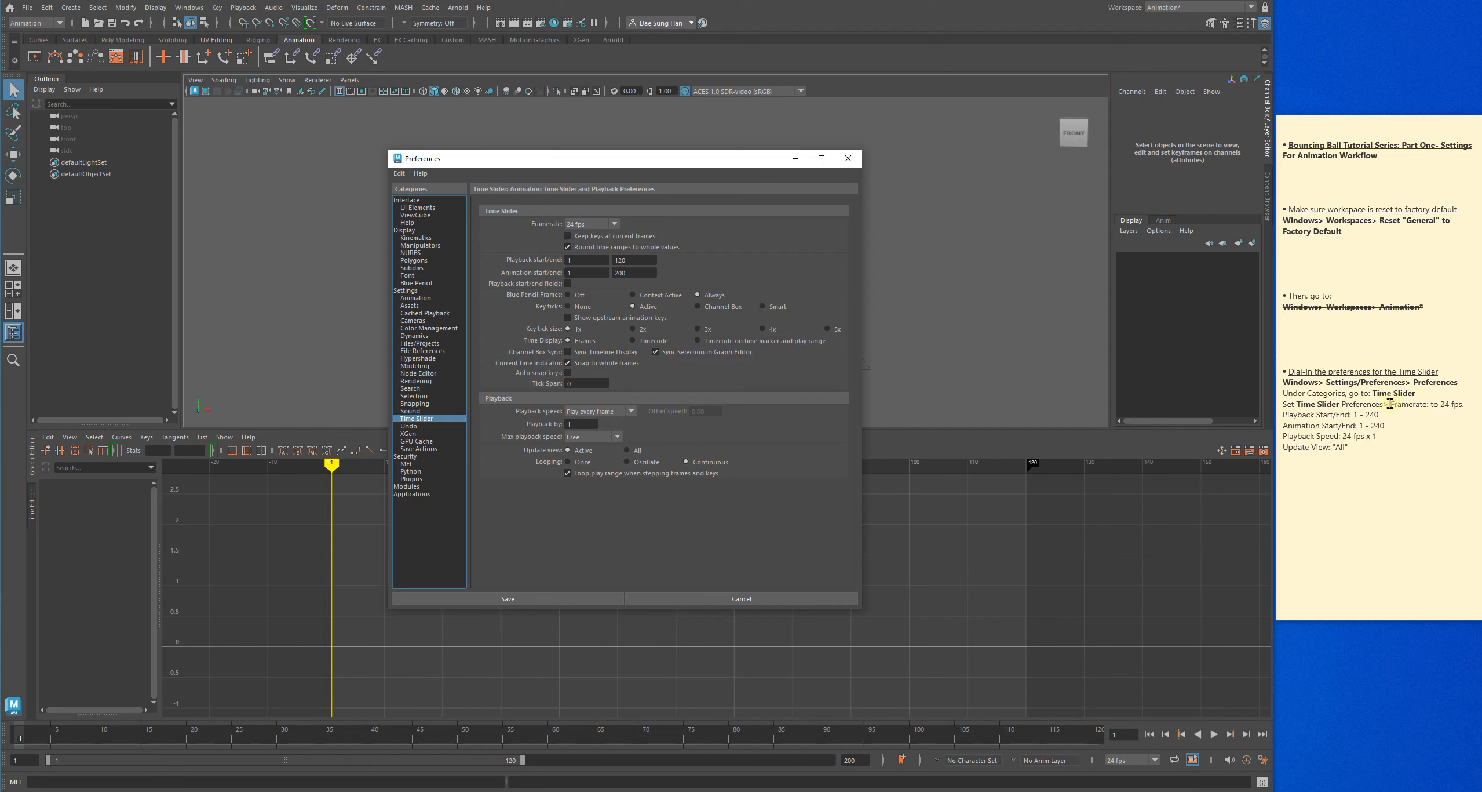
- Remove "Set" from the note's framerate line and strike through that line and the "Under Categories" line
left_click(1403, 404)
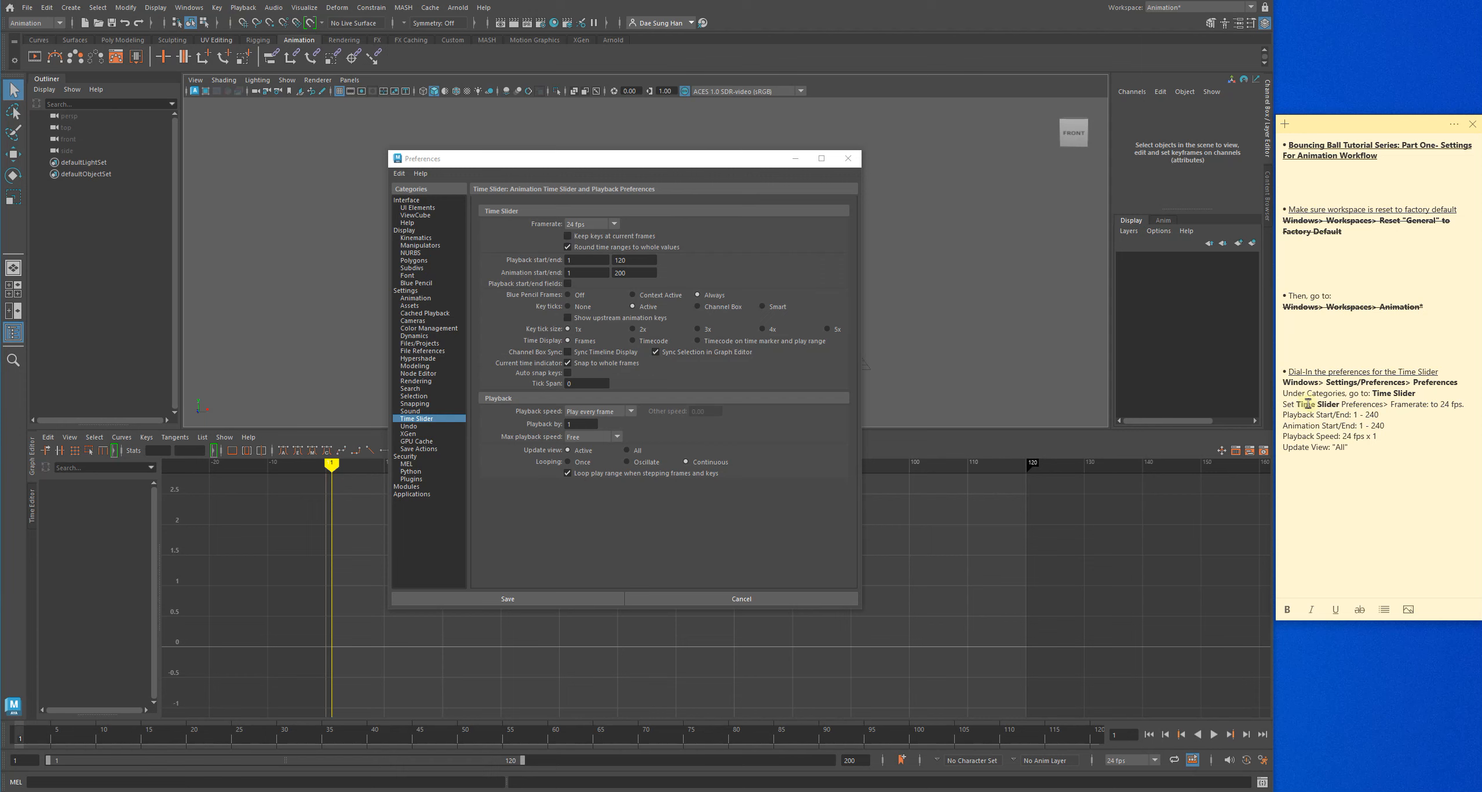
key("BackSpace")
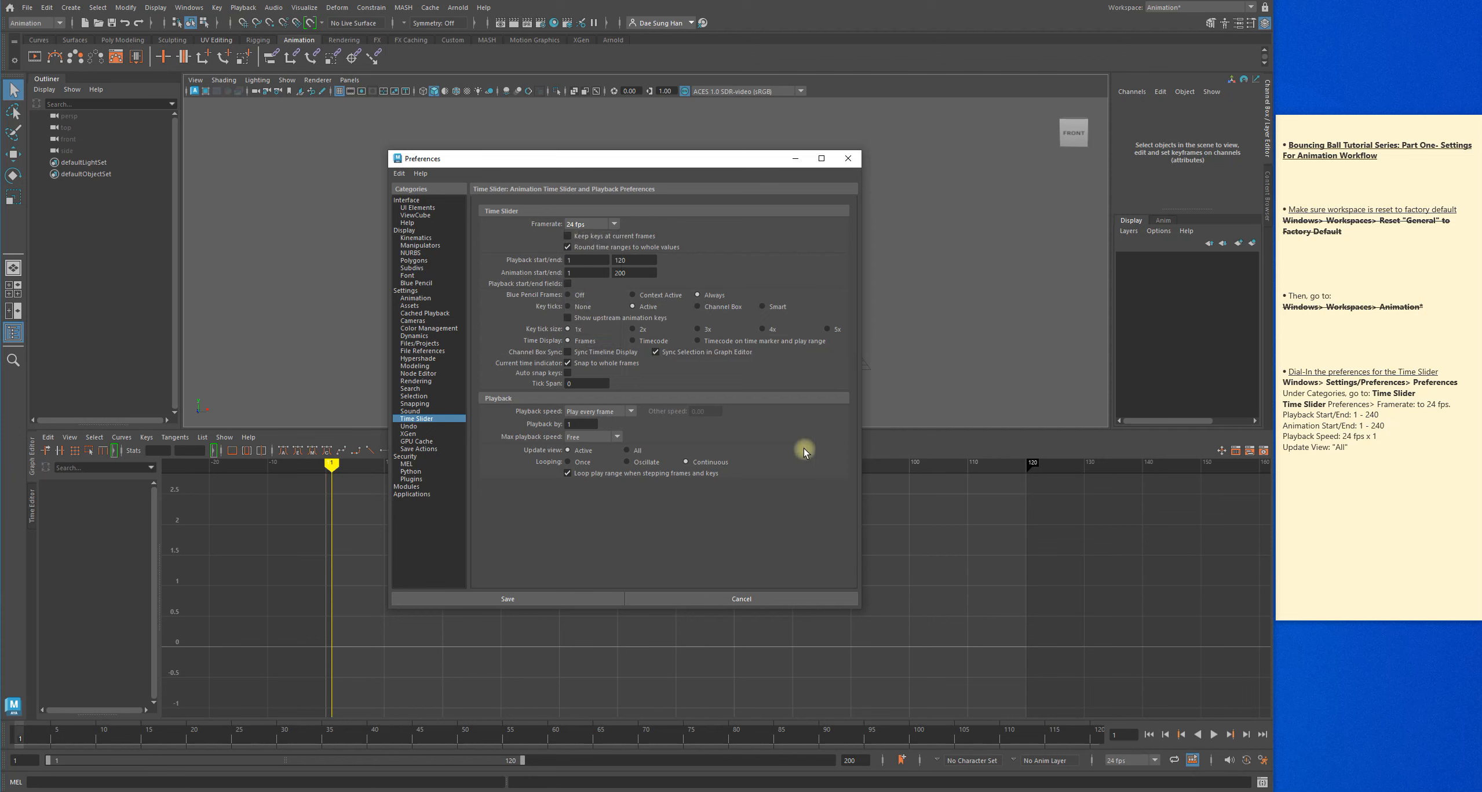
triple_click(1351, 404)
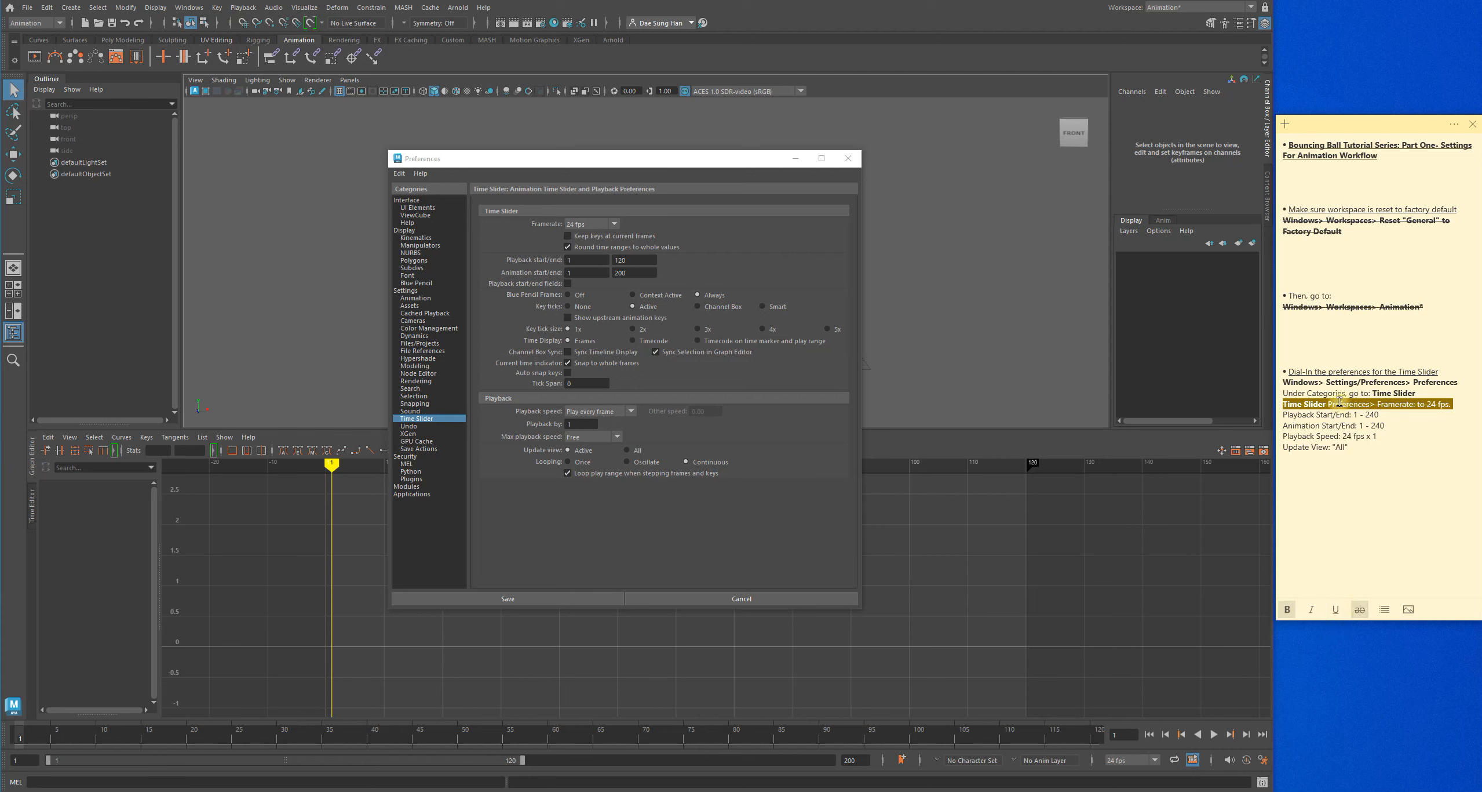
double_click(1340, 401)
triple_click(1339, 395)
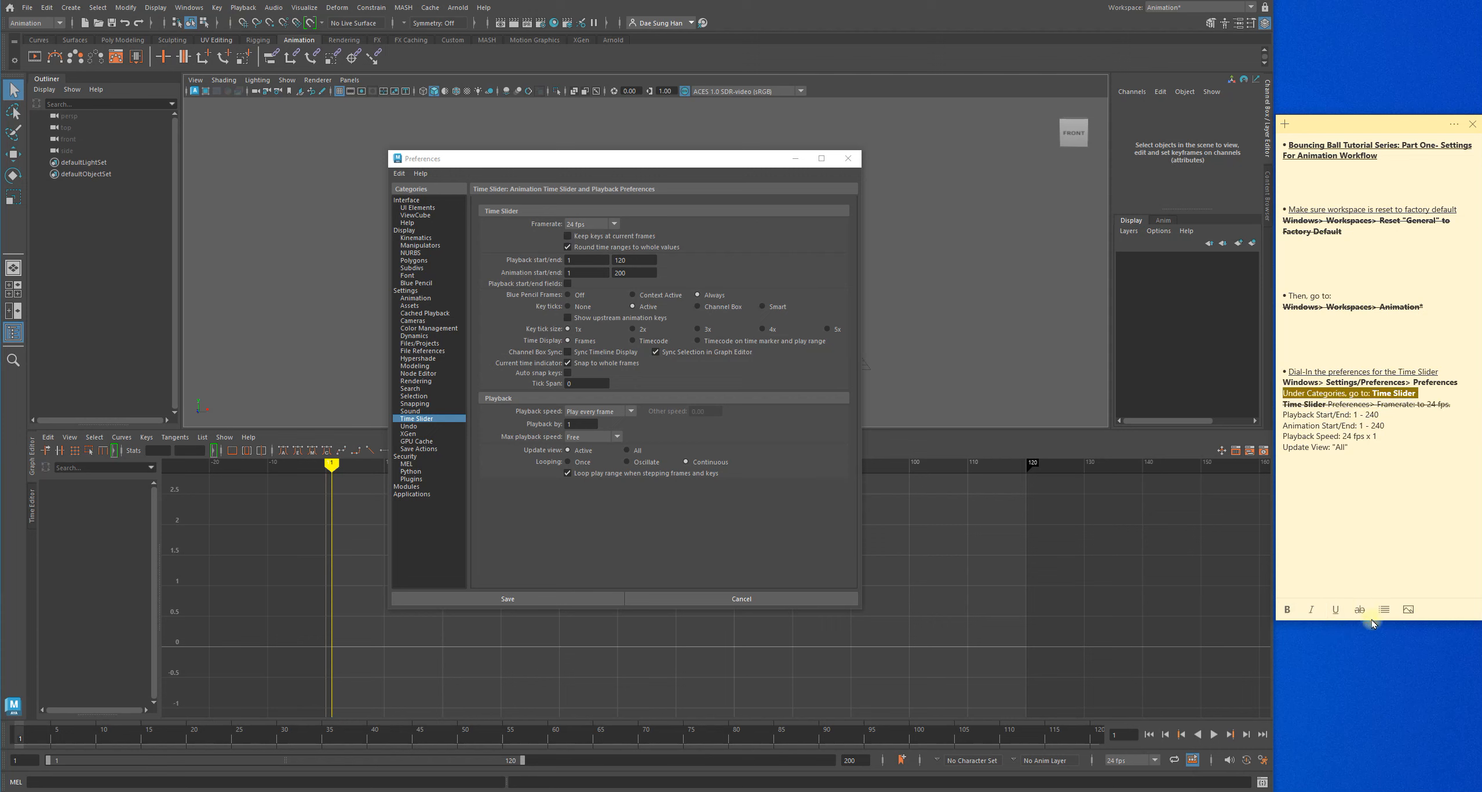
left_click(1365, 575)
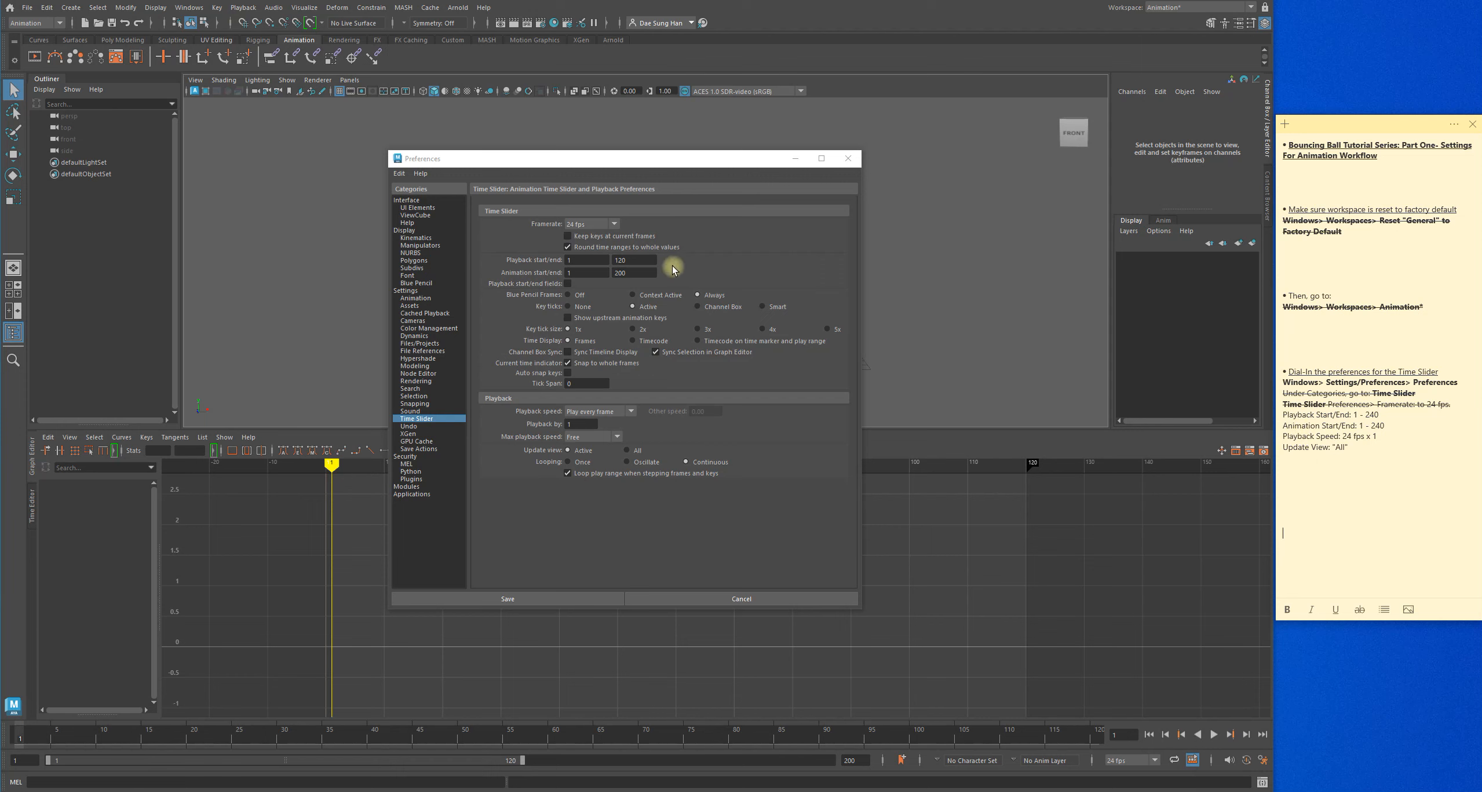
- Set both the playback end and the animation end to 240 in the Time Slider preferences
double_click(638, 260)
type("240")
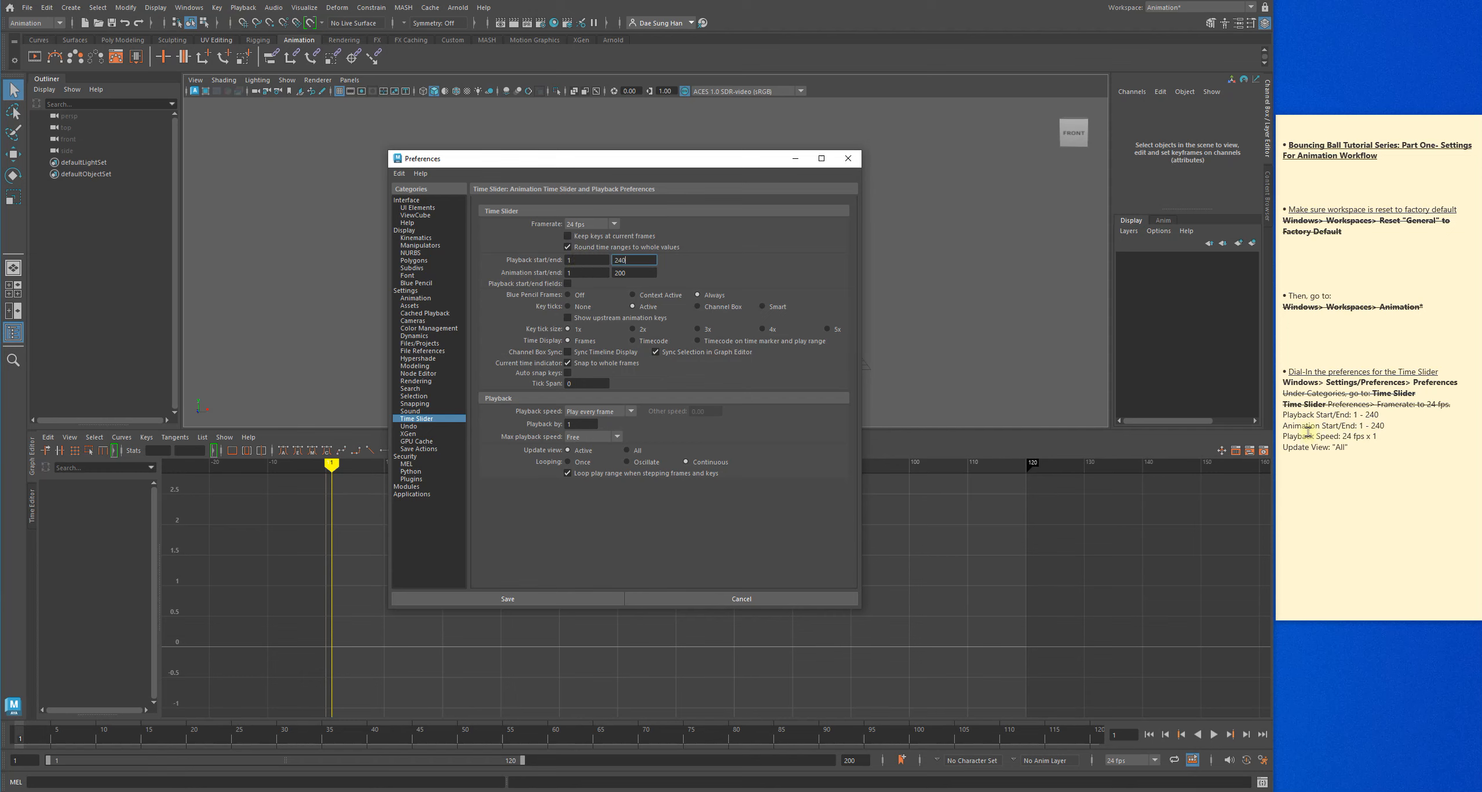
double_click(635, 274)
type("240")
key("Return")
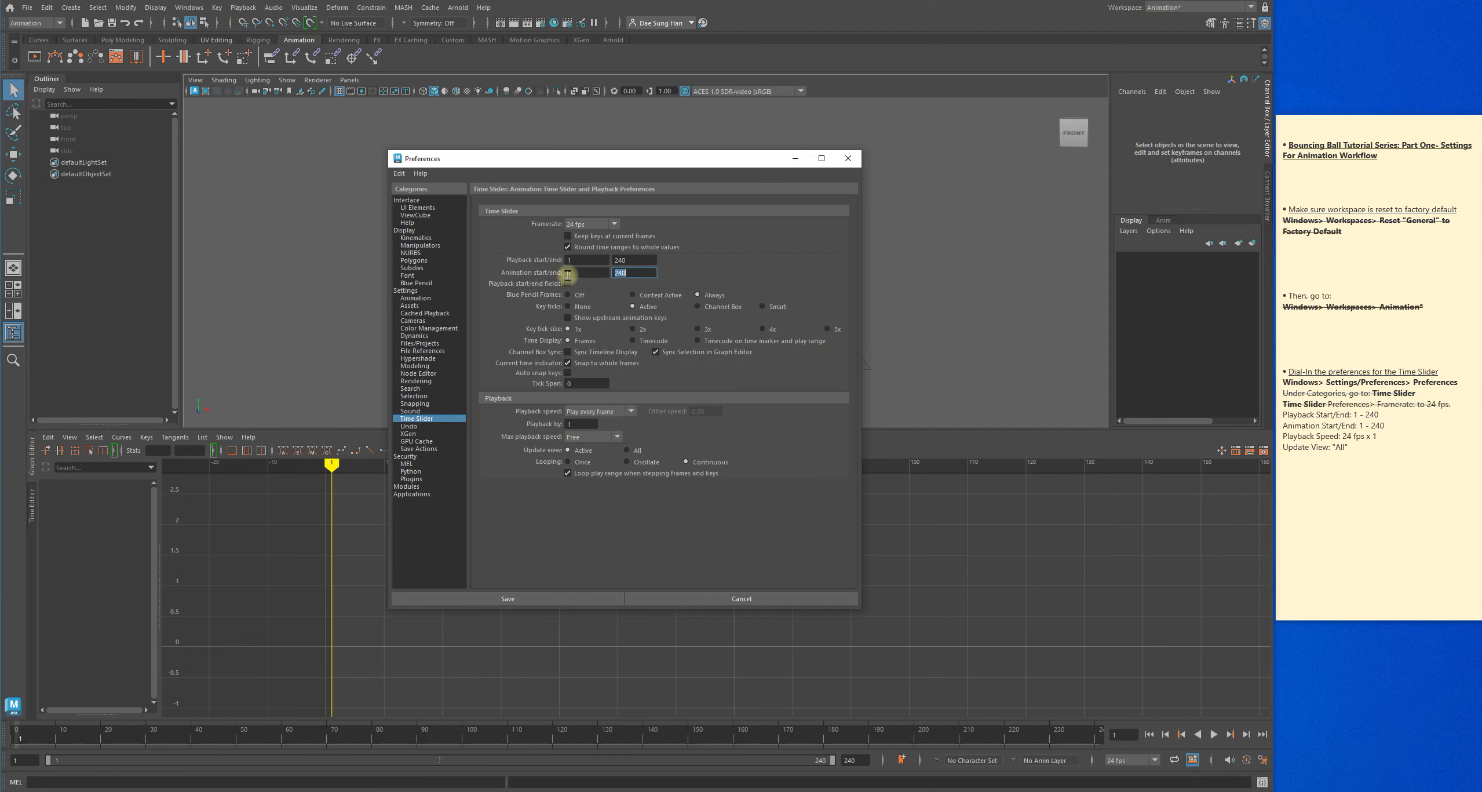
- Play the timeline briefly, stop it, and scrub the current time to frame 83
left_click(1214, 734)
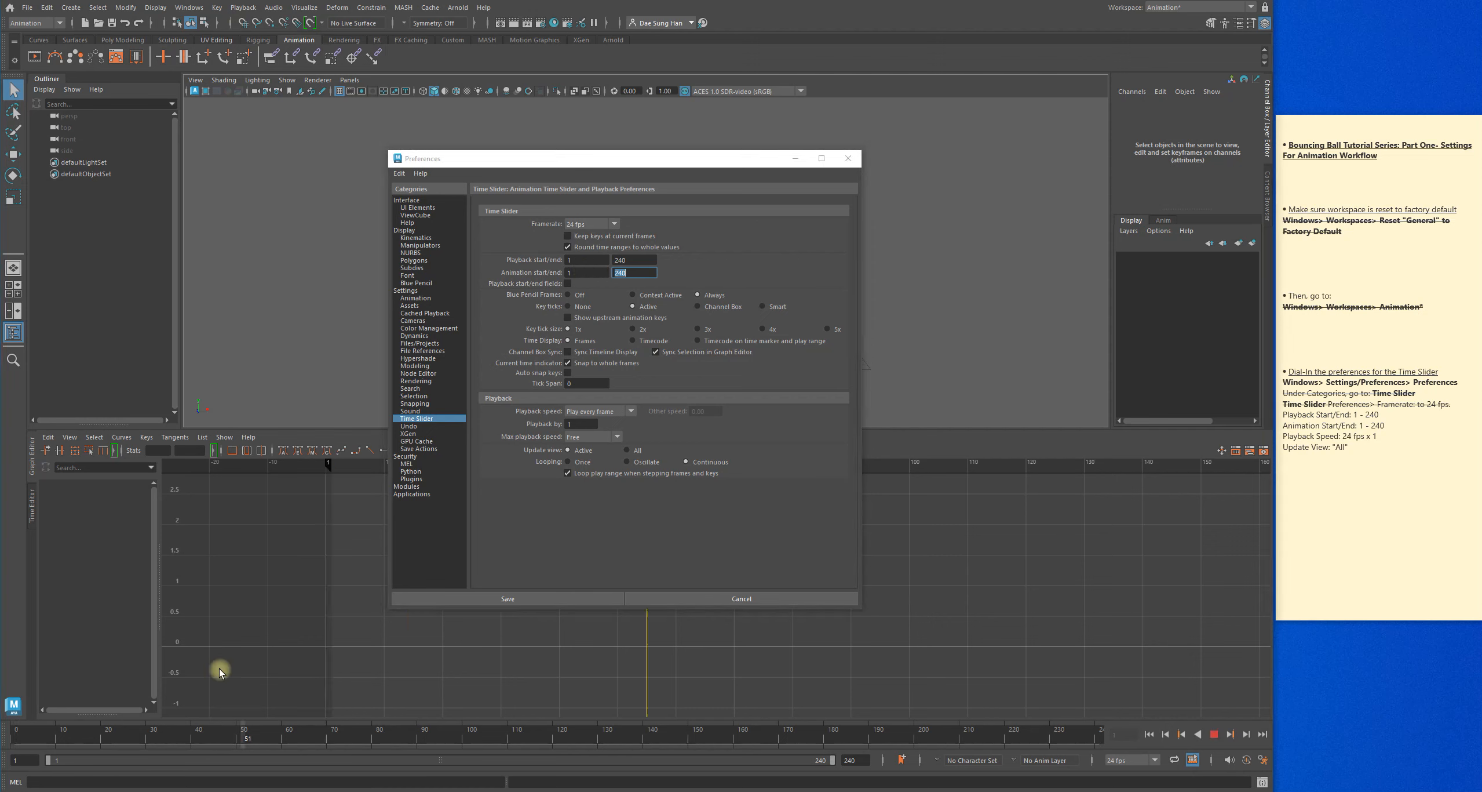
key("Escape")
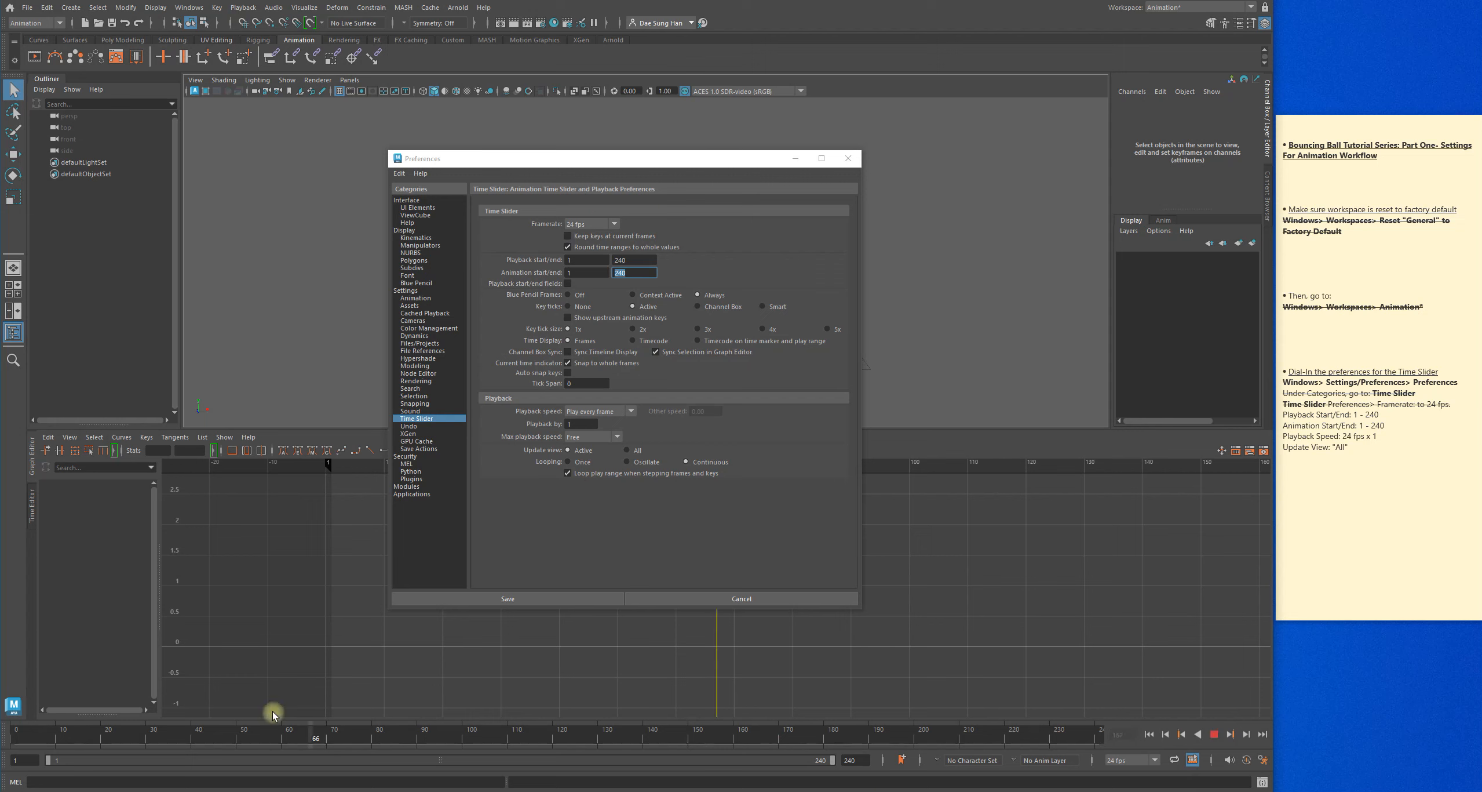
mouse_move(370, 734)
left_mouse_down()
mouse_move(523, 747)
mouse_move(273, 752)
mouse_move(393, 739)
left_mouse_up()
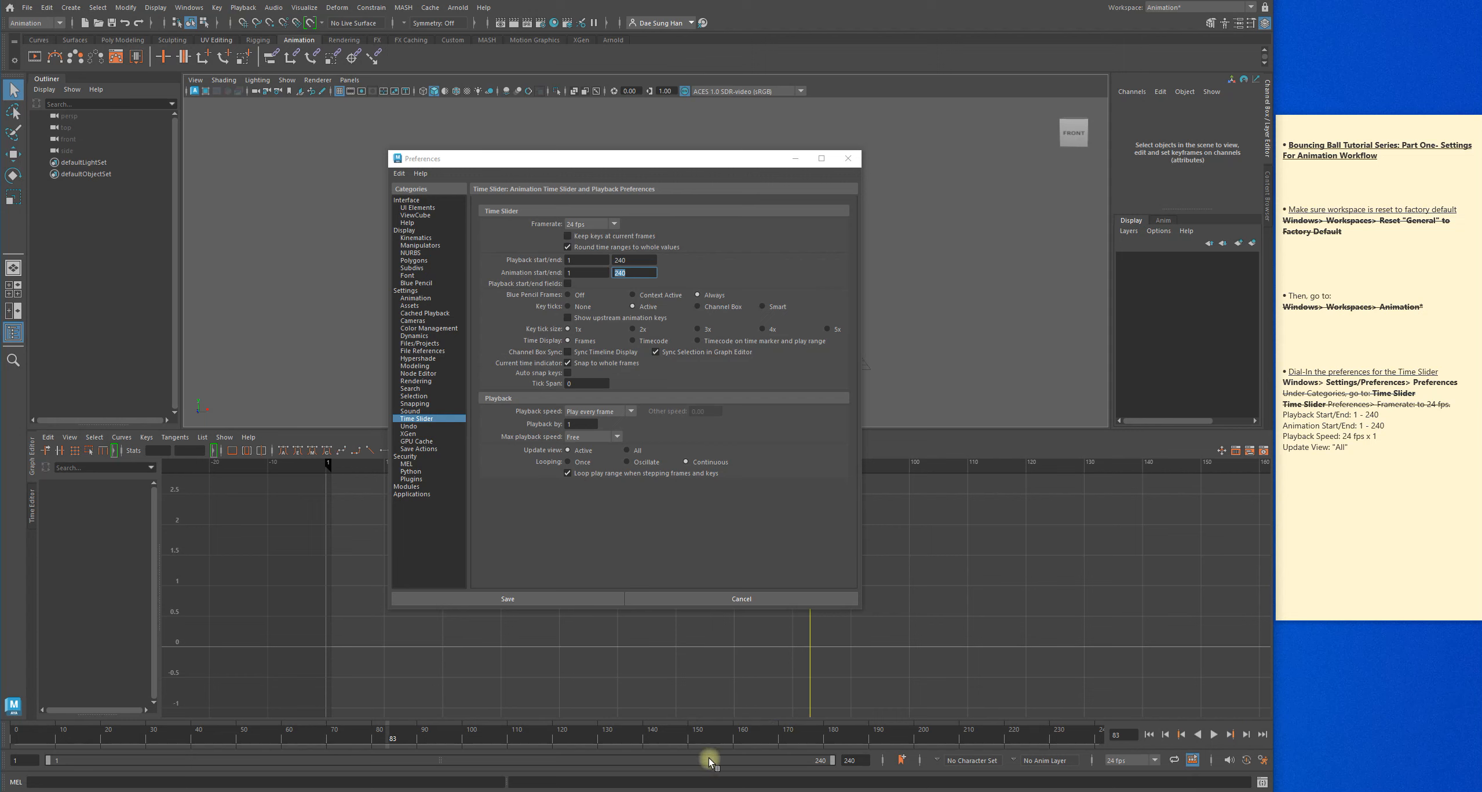
- Shorten the playback range to end at frame 34, preview it, and extend the range back to frame 240
mouse_move(820, 766)
left_mouse_down()
mouse_move(99, 770)
mouse_move(168, 765)
left_mouse_up()
key("alt+v")
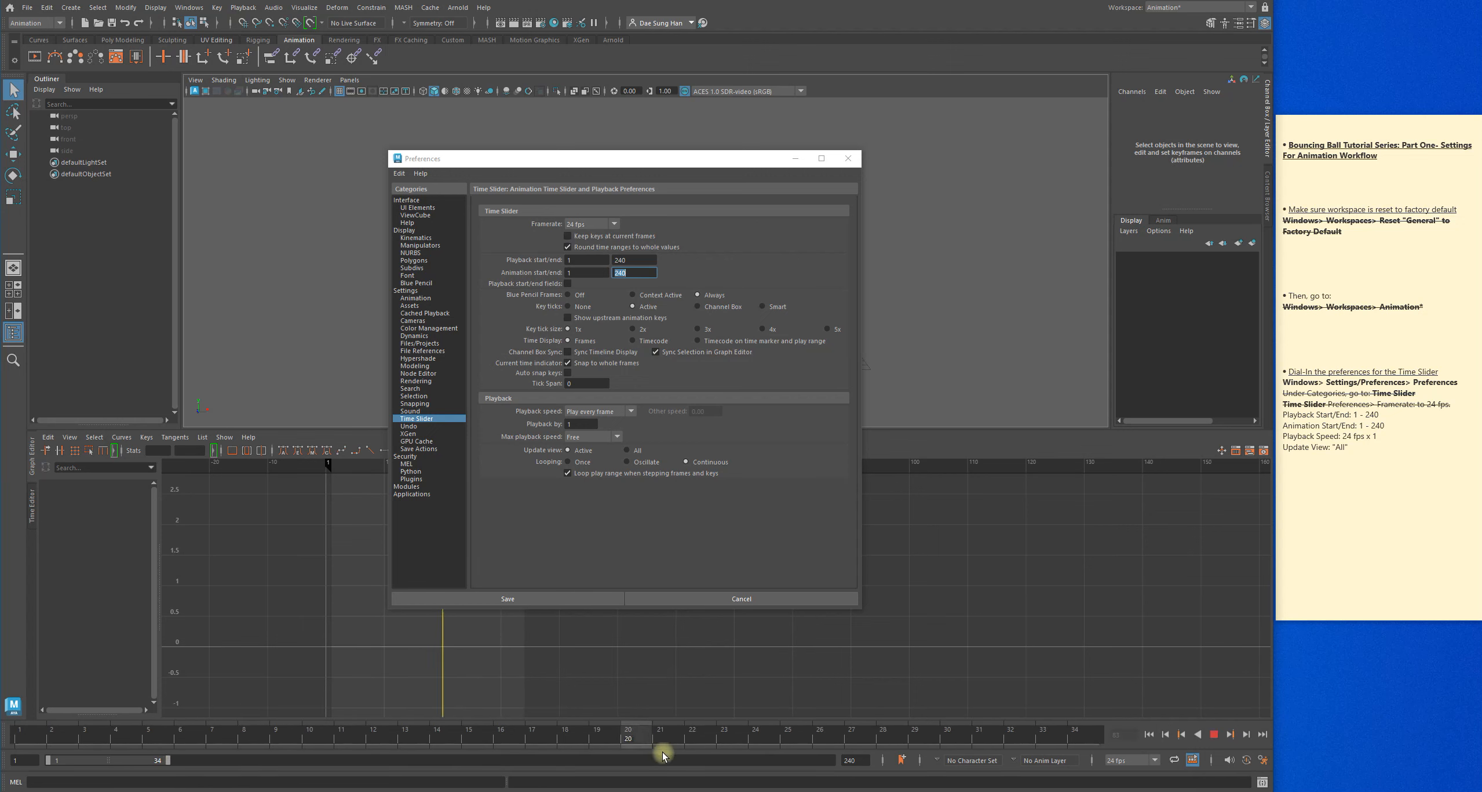
key("alt+v")
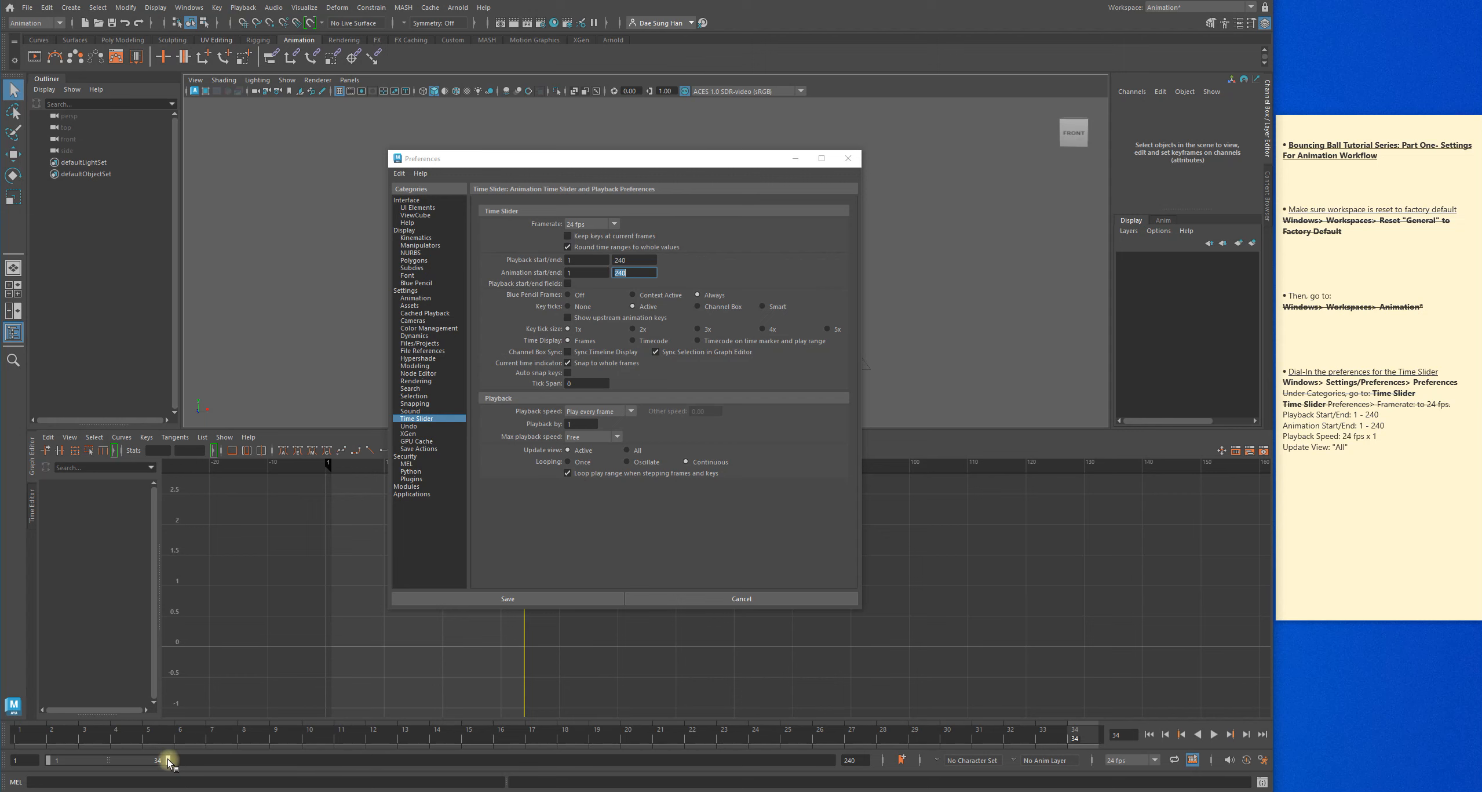
left_click_drag(168, 762, 886, 767)
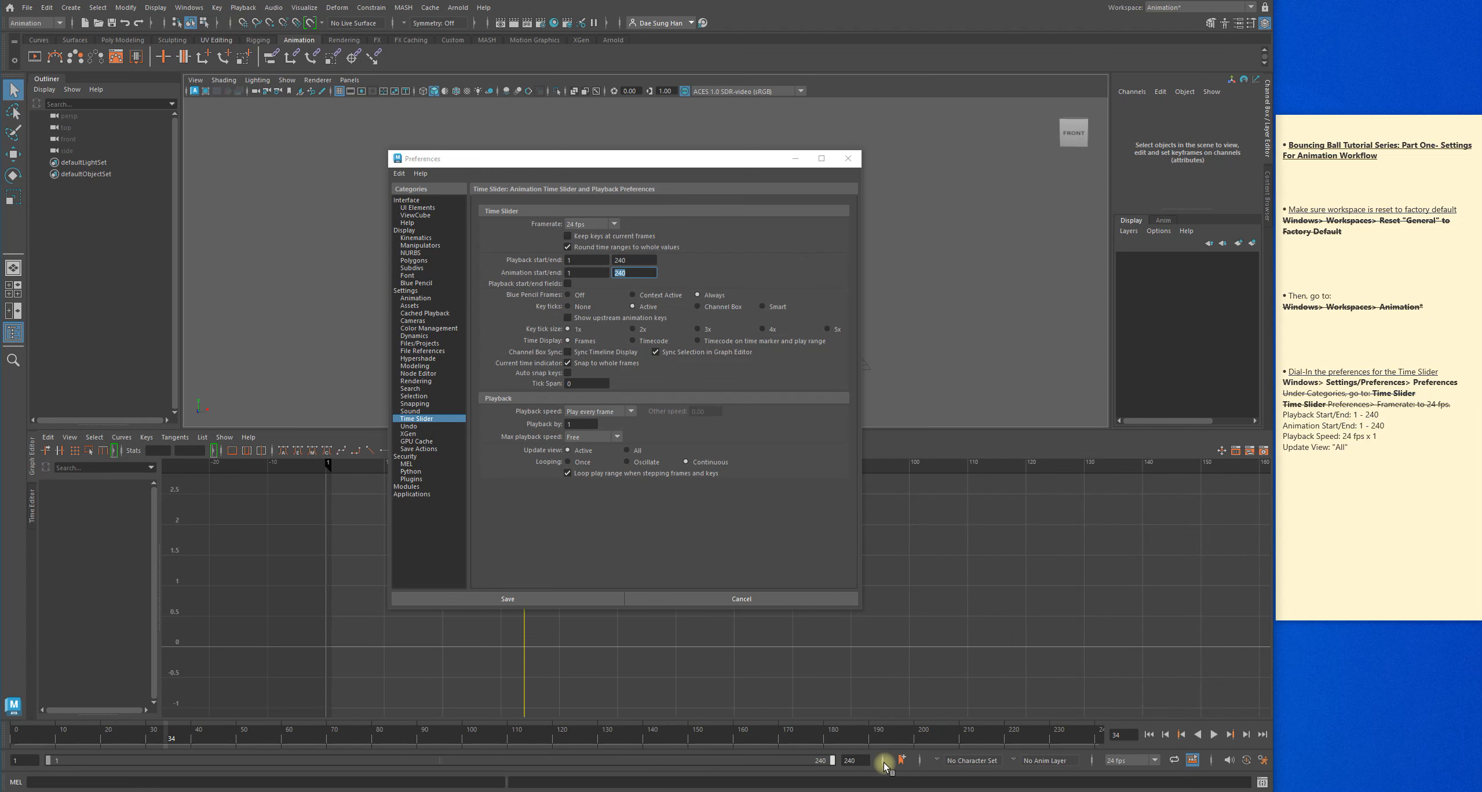
- Compare the animation range fields beside the range slider with the playback and animation start/end values in Preferences
double_click(852, 761)
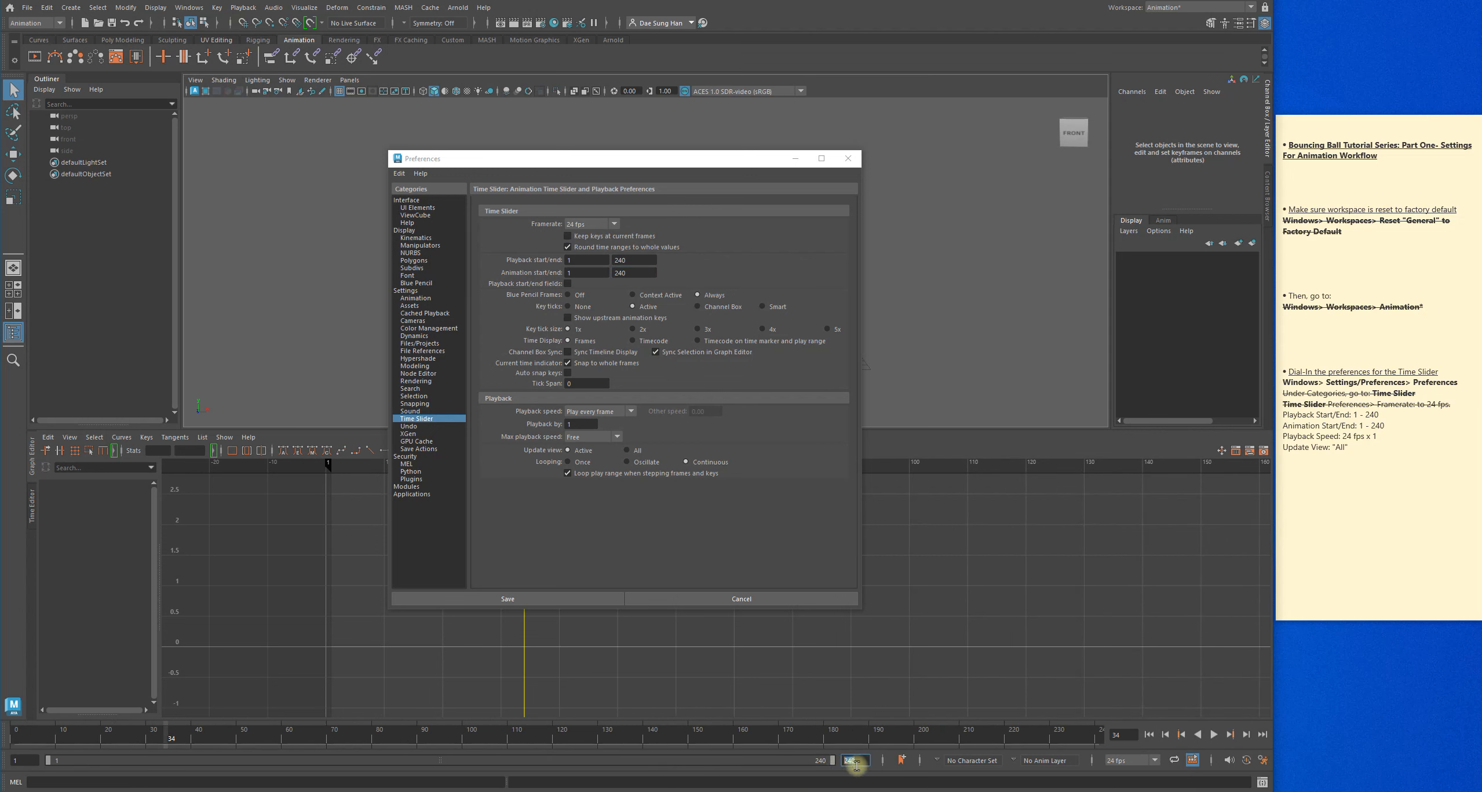
double_click(12, 761)
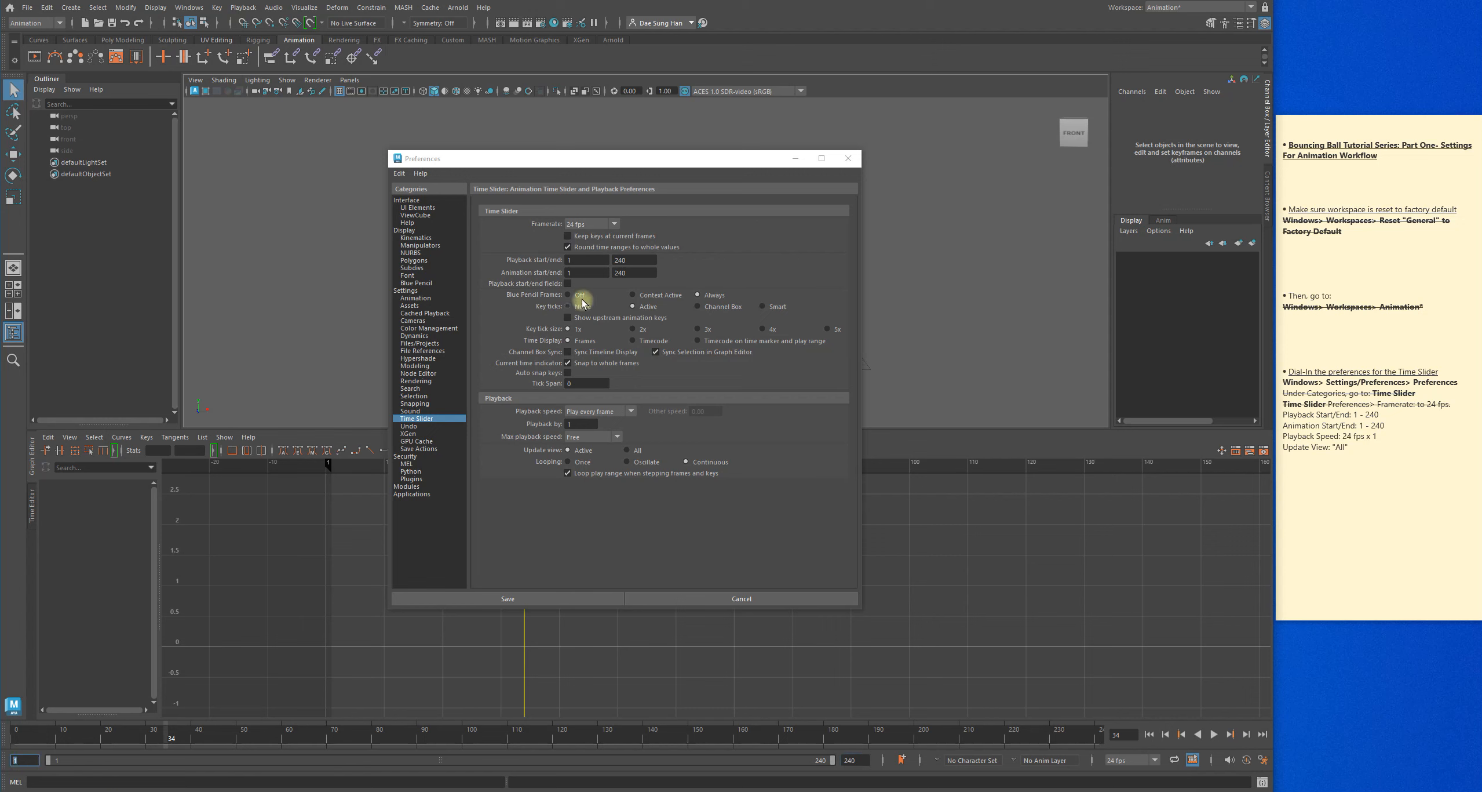
left_click(579, 260)
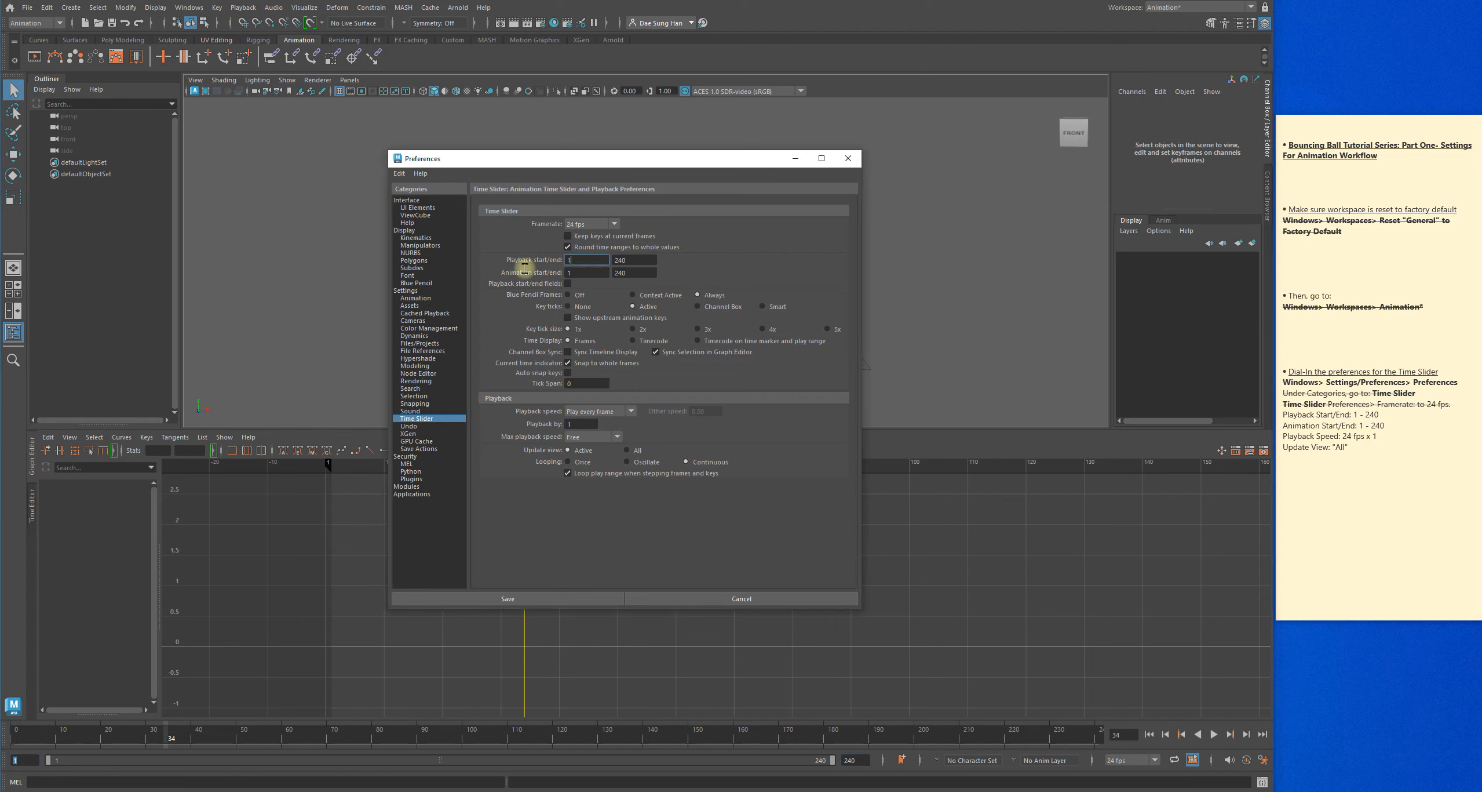
double_click(623, 260)
double_click(635, 273)
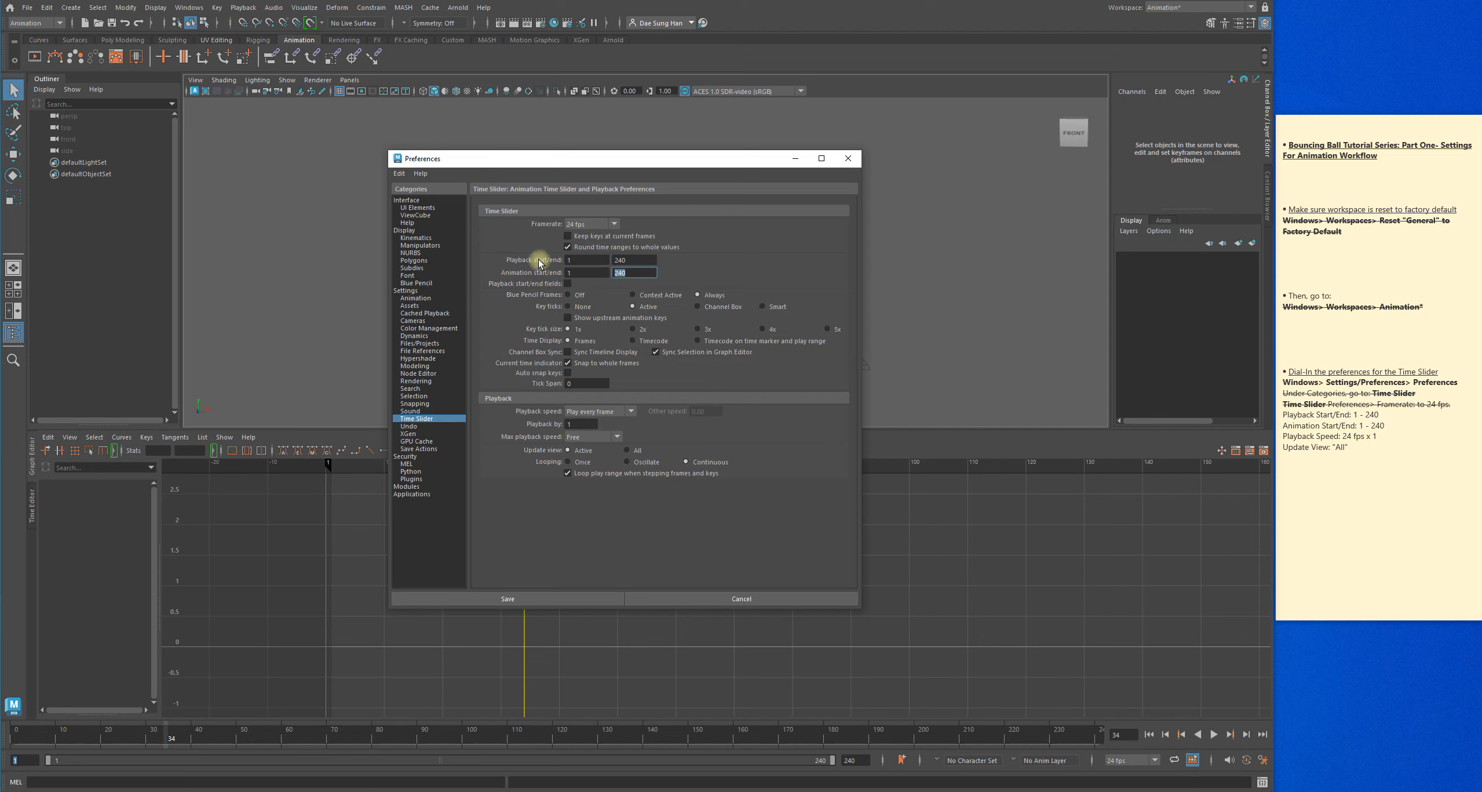
- Shorten the playback range to end at frame 102, scrub to frame 15, and extend the range back to 240
left_click_drag(833, 761, 387, 760)
mouse_move(781, 742)
left_mouse_down()
mouse_move(1129, 726)
mouse_move(193, 737)
mouse_move(1158, 746)
mouse_move(138, 750)
mouse_move(1006, 745)
mouse_move(170, 741)
left_mouse_up()
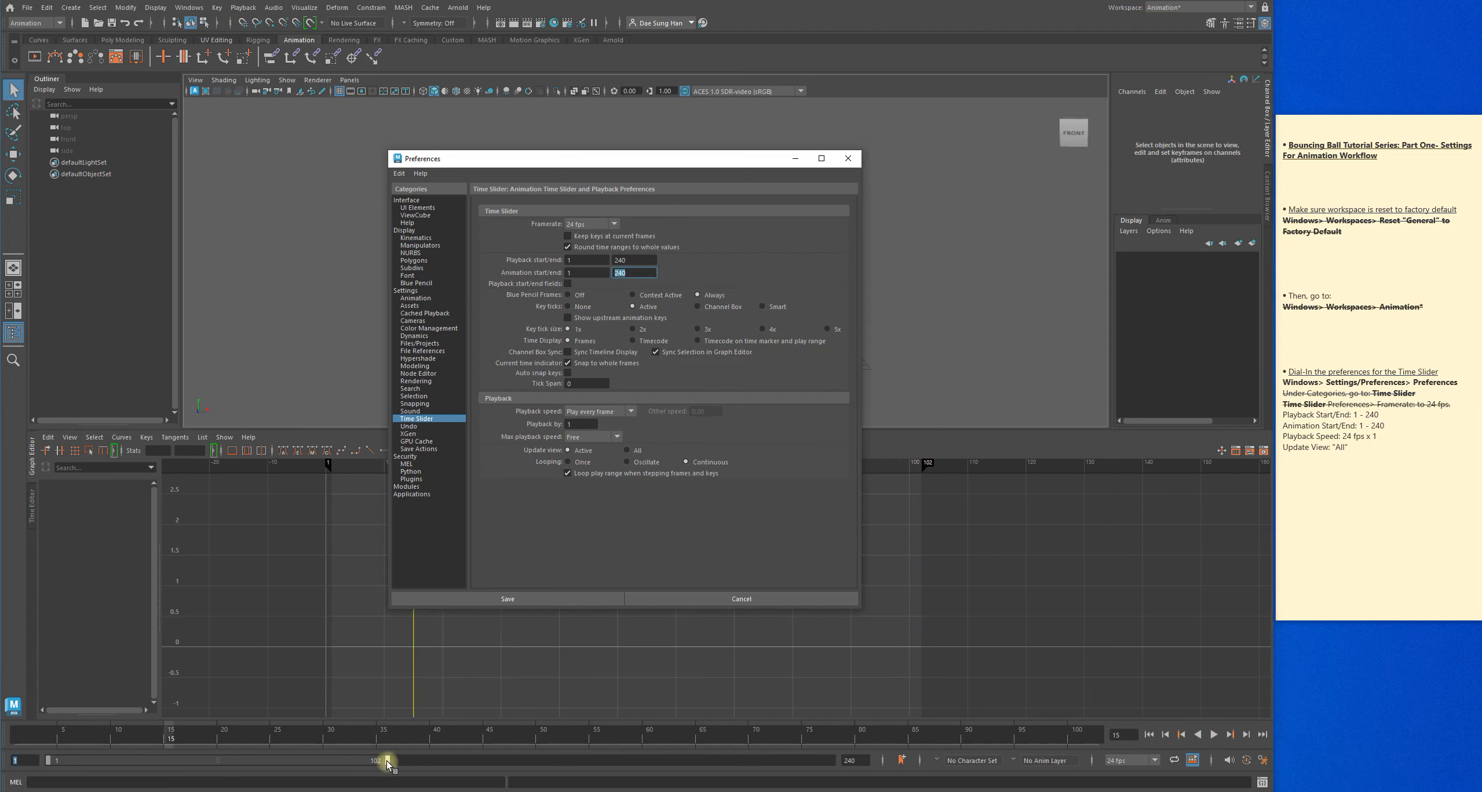
left_click_drag(388, 764, 834, 761)
- Preview playback over the full range, return to frame 1, and play through to frame 240
key("alt+v")
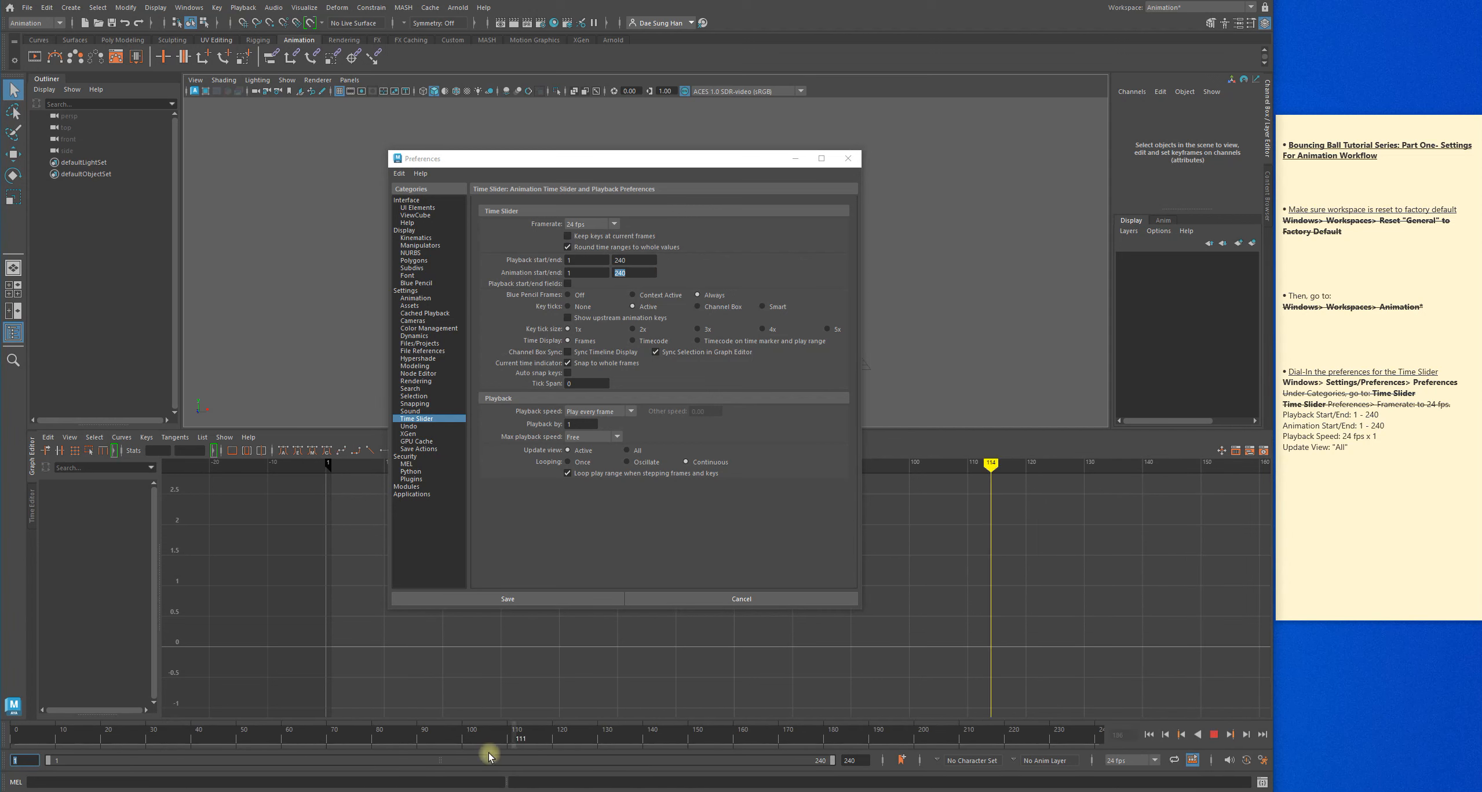
left_click_drag(489, 753, 18, 732)
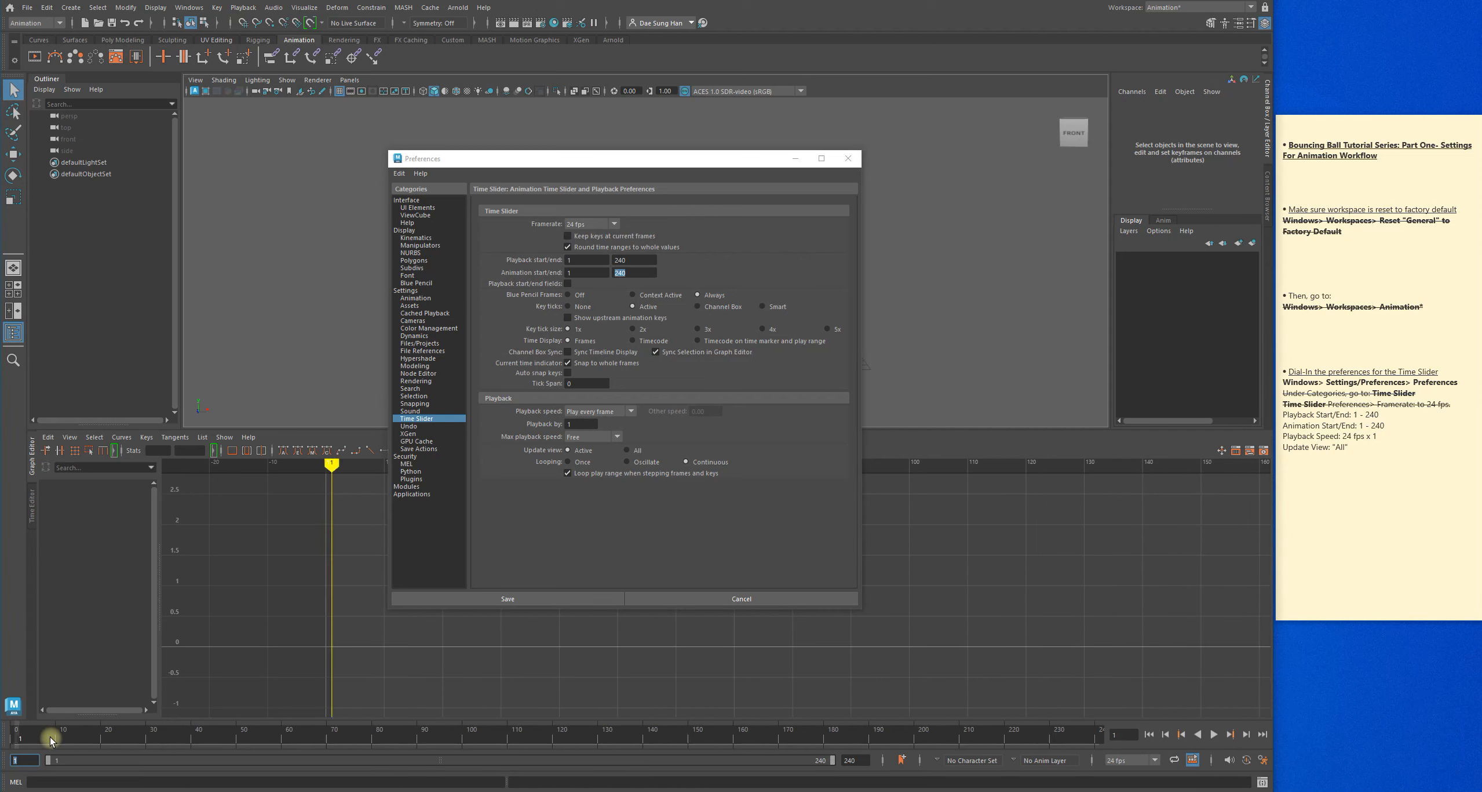
key("alt+v")
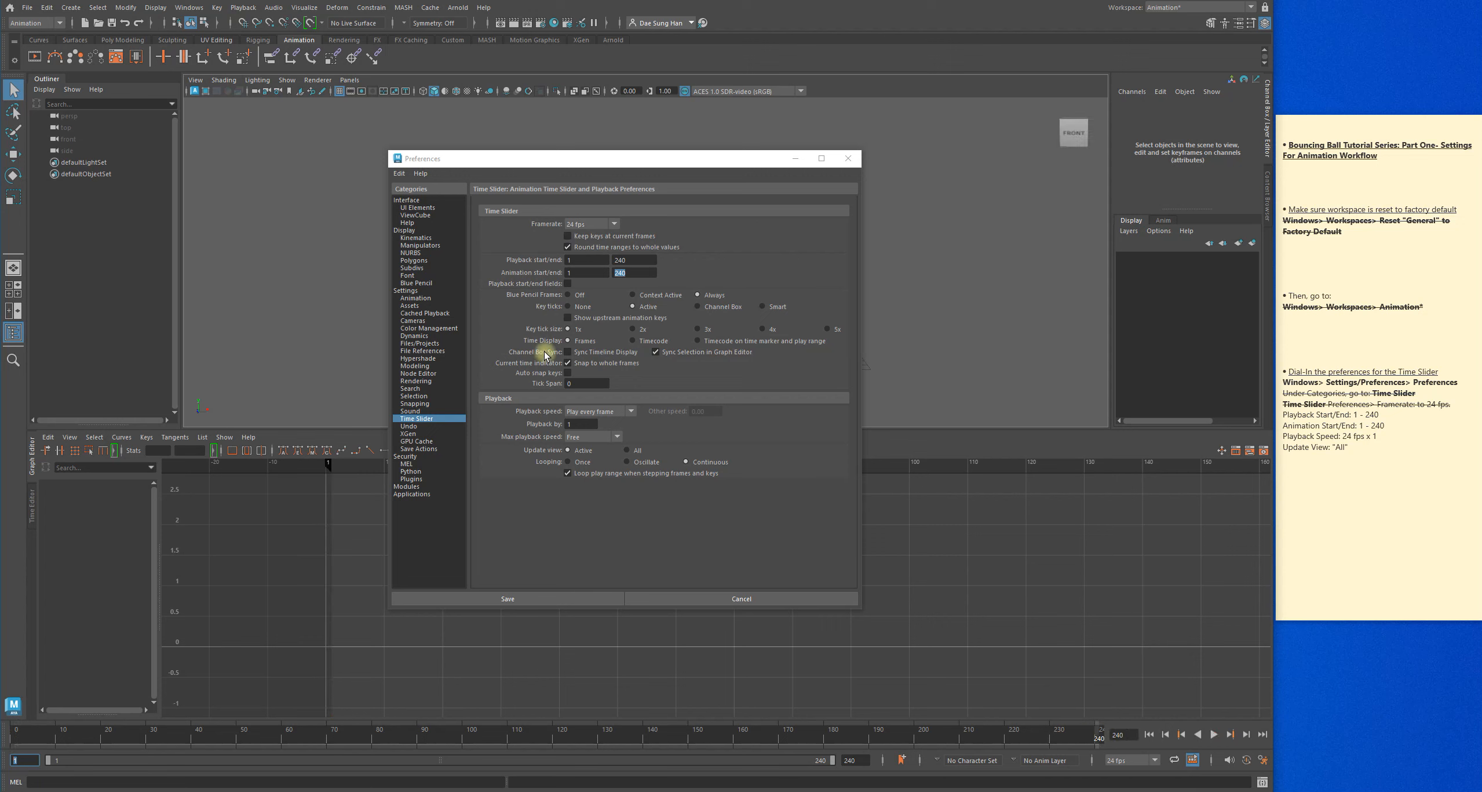
- Check the playback and animation end values in Preferences, and strike through the Playback Start/End and Animation Start/End lines in the note
mouse_move(636, 274)
left_mouse_down()
mouse_move(579, 277)
mouse_move(638, 277)
left_mouse_up()
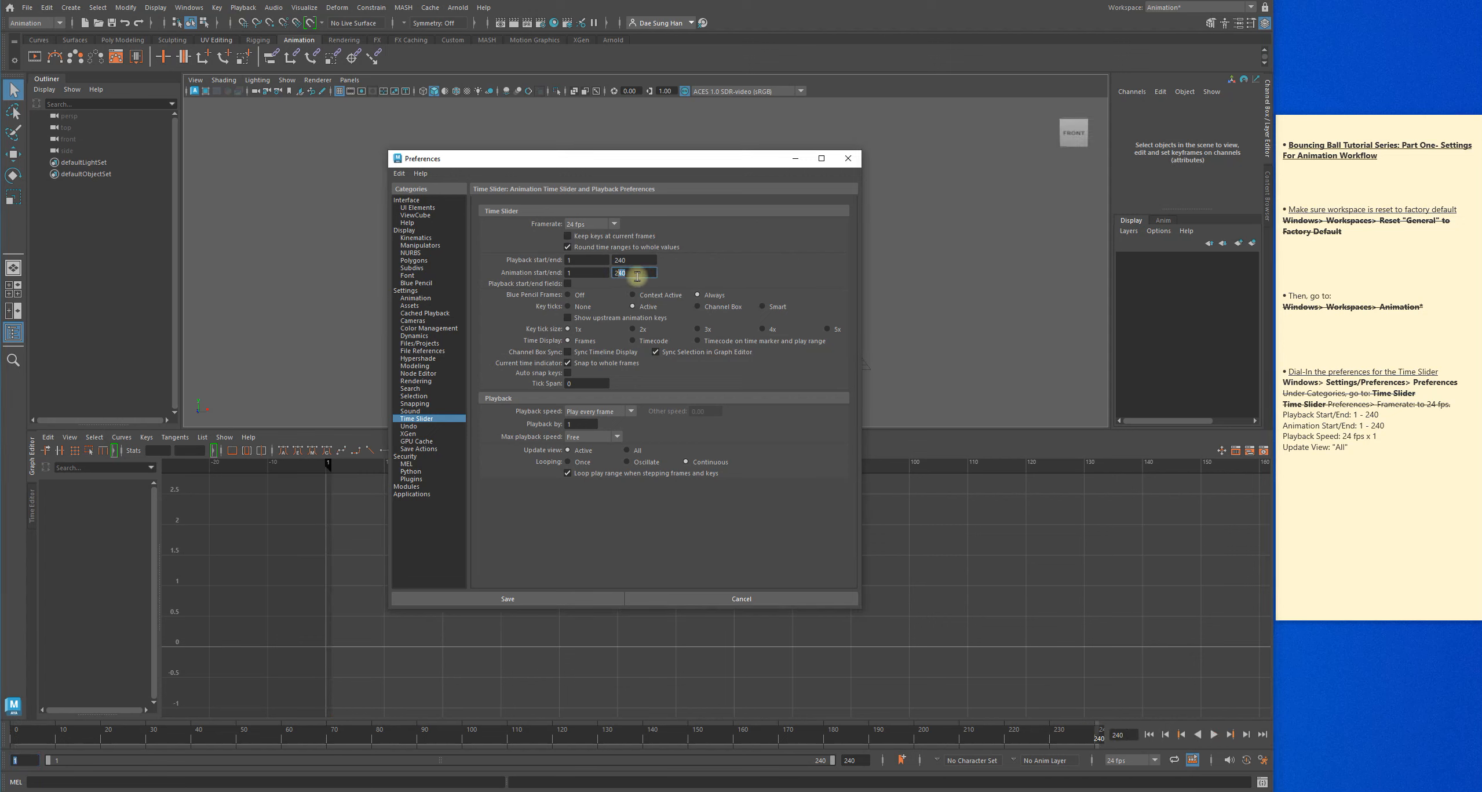
left_click(637, 276)
left_click_drag(633, 263, 602, 260)
triple_click(1344, 412)
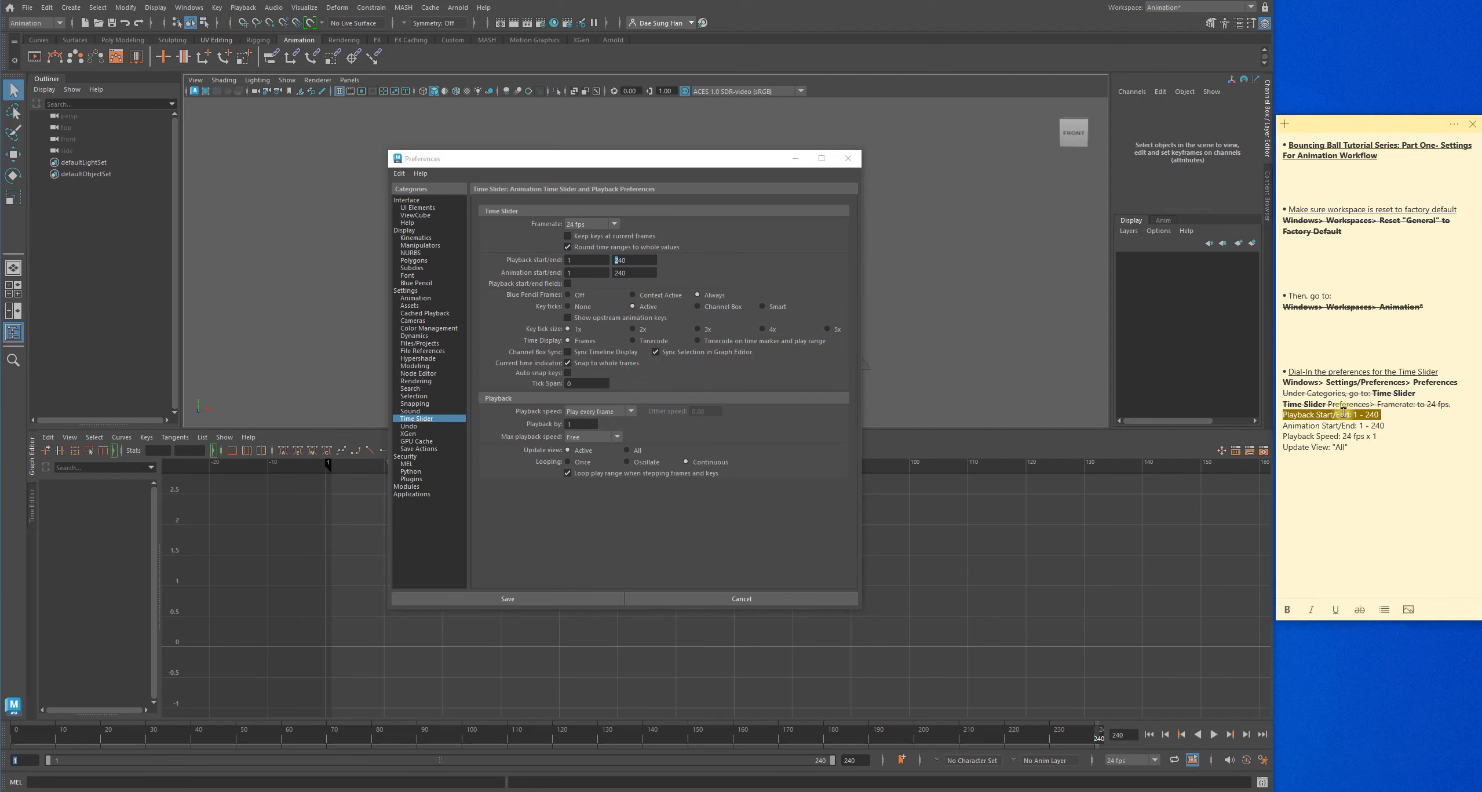
left_click(1360, 609)
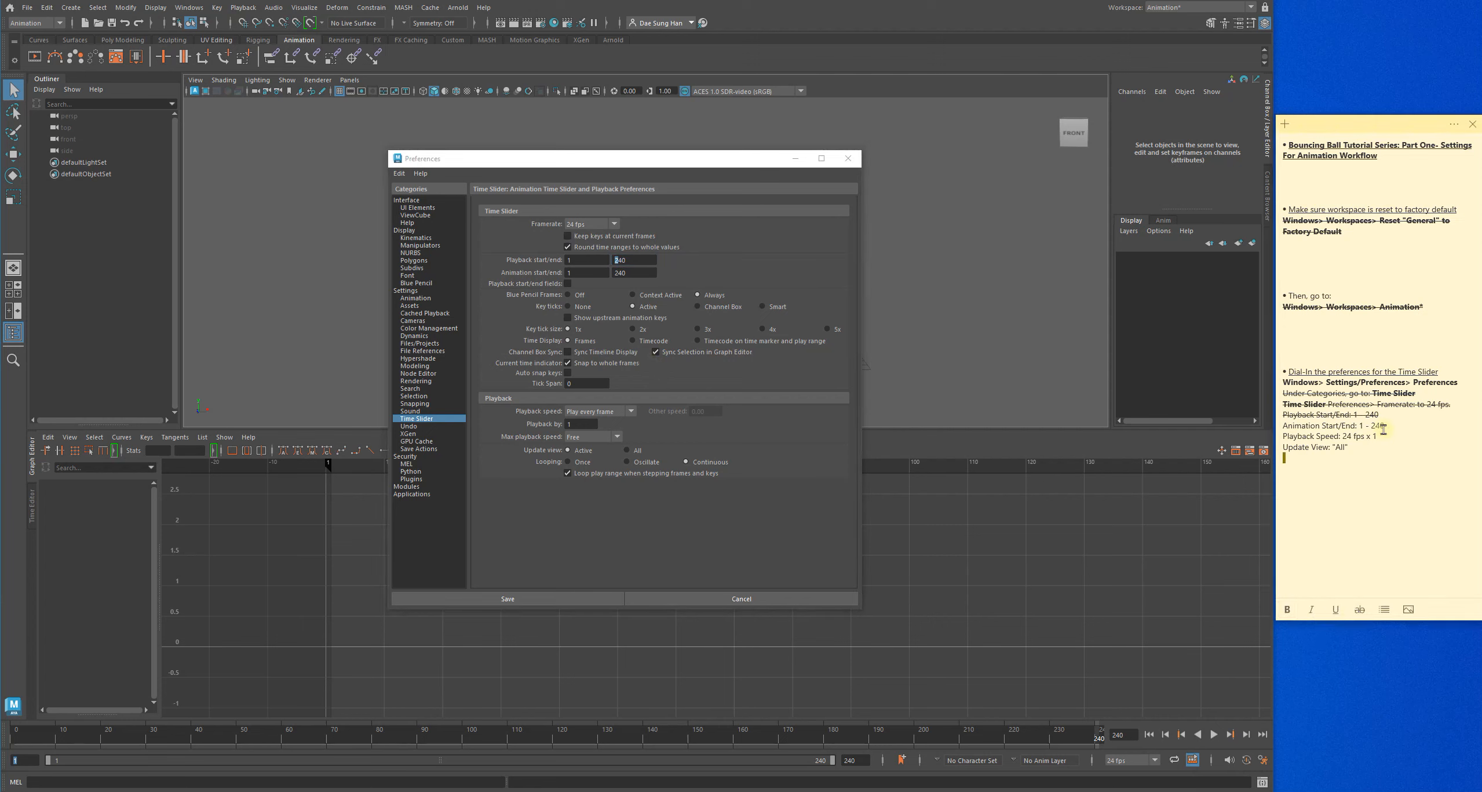
triple_click(1338, 422)
left_click(1359, 609)
- Mark the Playback Speed line in the note and set the Time Slider playback speed to 24 fps x 1
left_click(1377, 436)
triple_click(1362, 436)
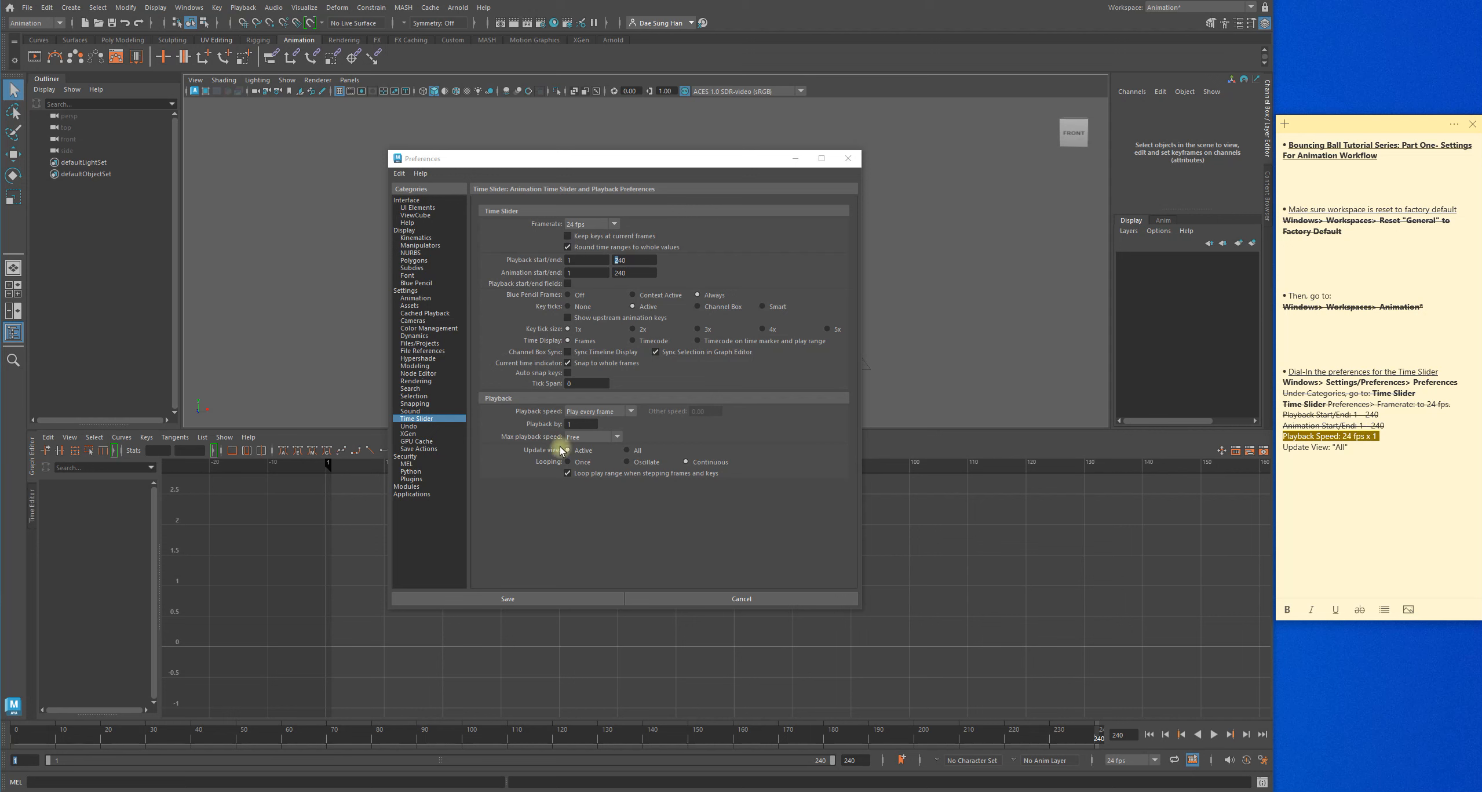
left_click(50, 734)
left_click_drag(49, 733, 1099, 731)
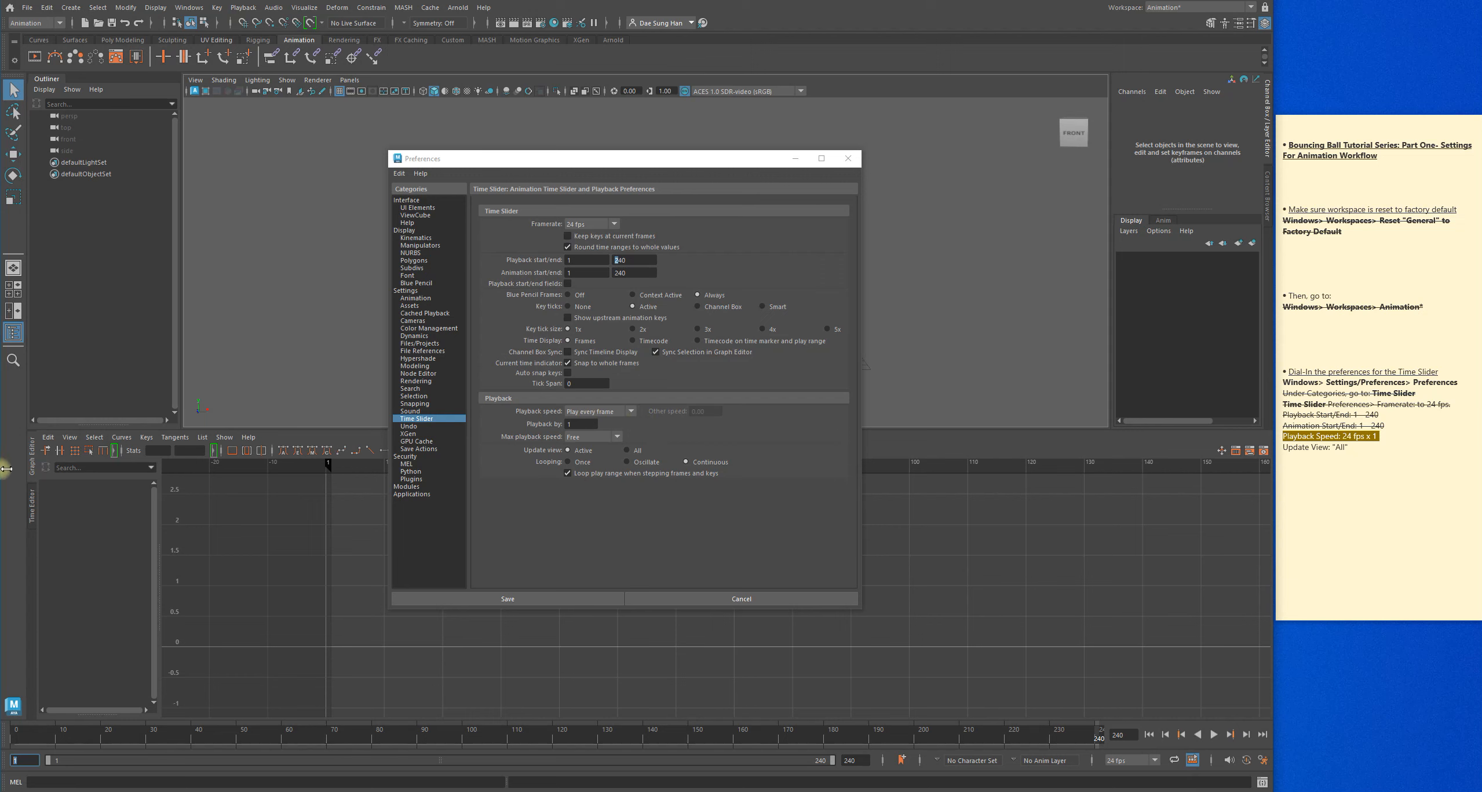
left_click(611, 413)
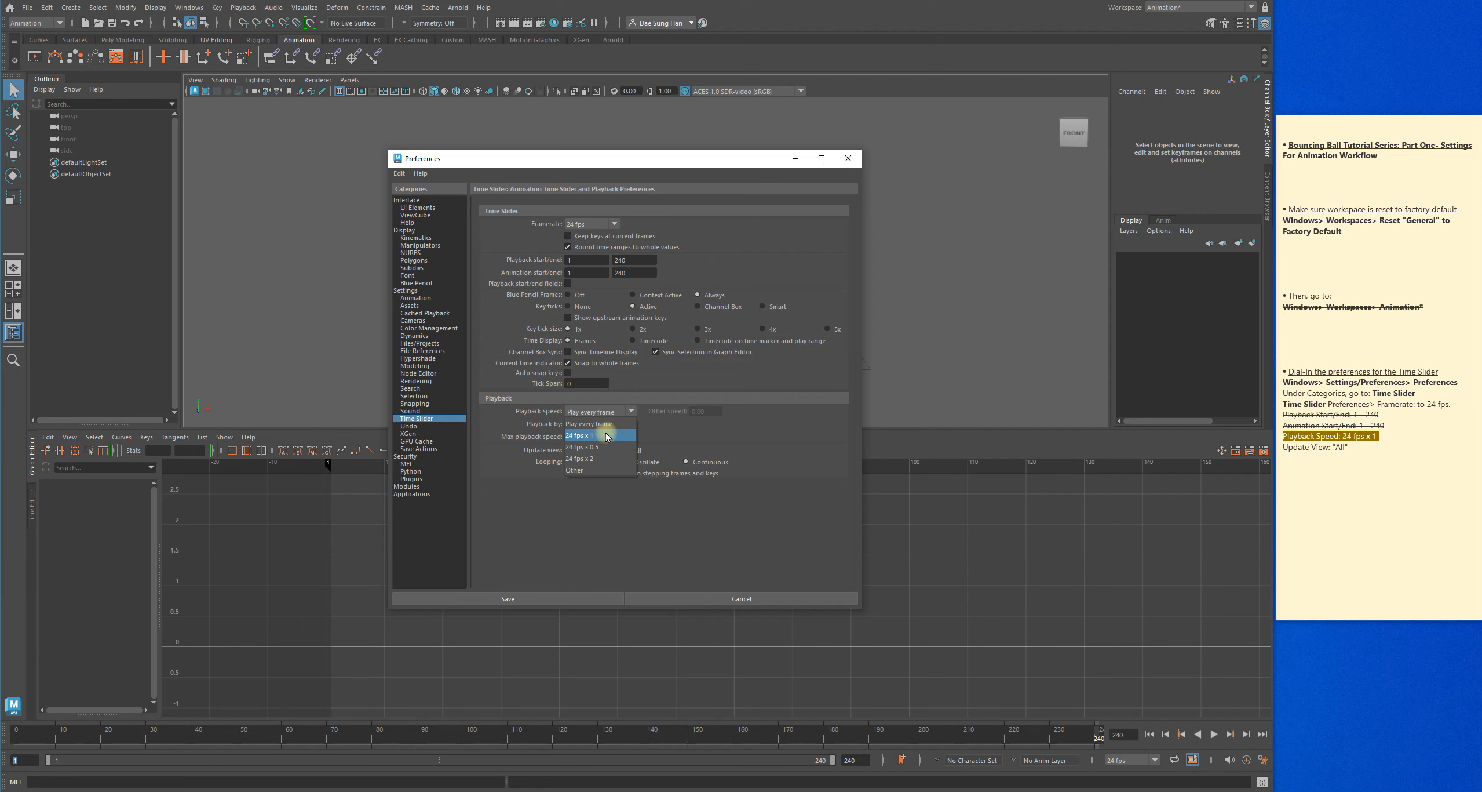
left_click(606, 436)
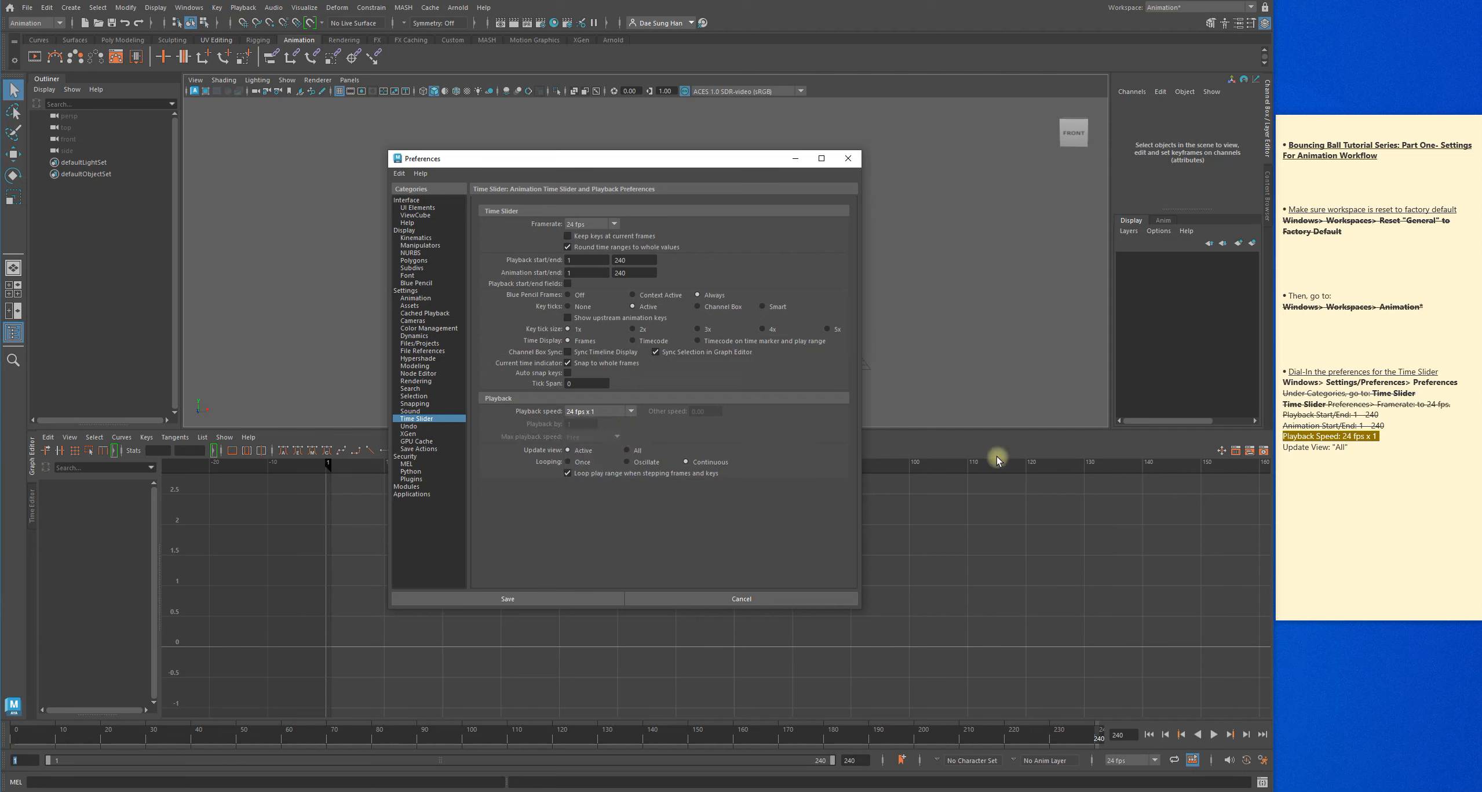
- Strike through the "Playback Speed: 24 fps x 1" line in the sticky note
double_click(1327, 437)
triple_click(1327, 438)
left_click(1360, 610)
left_click(1365, 570)
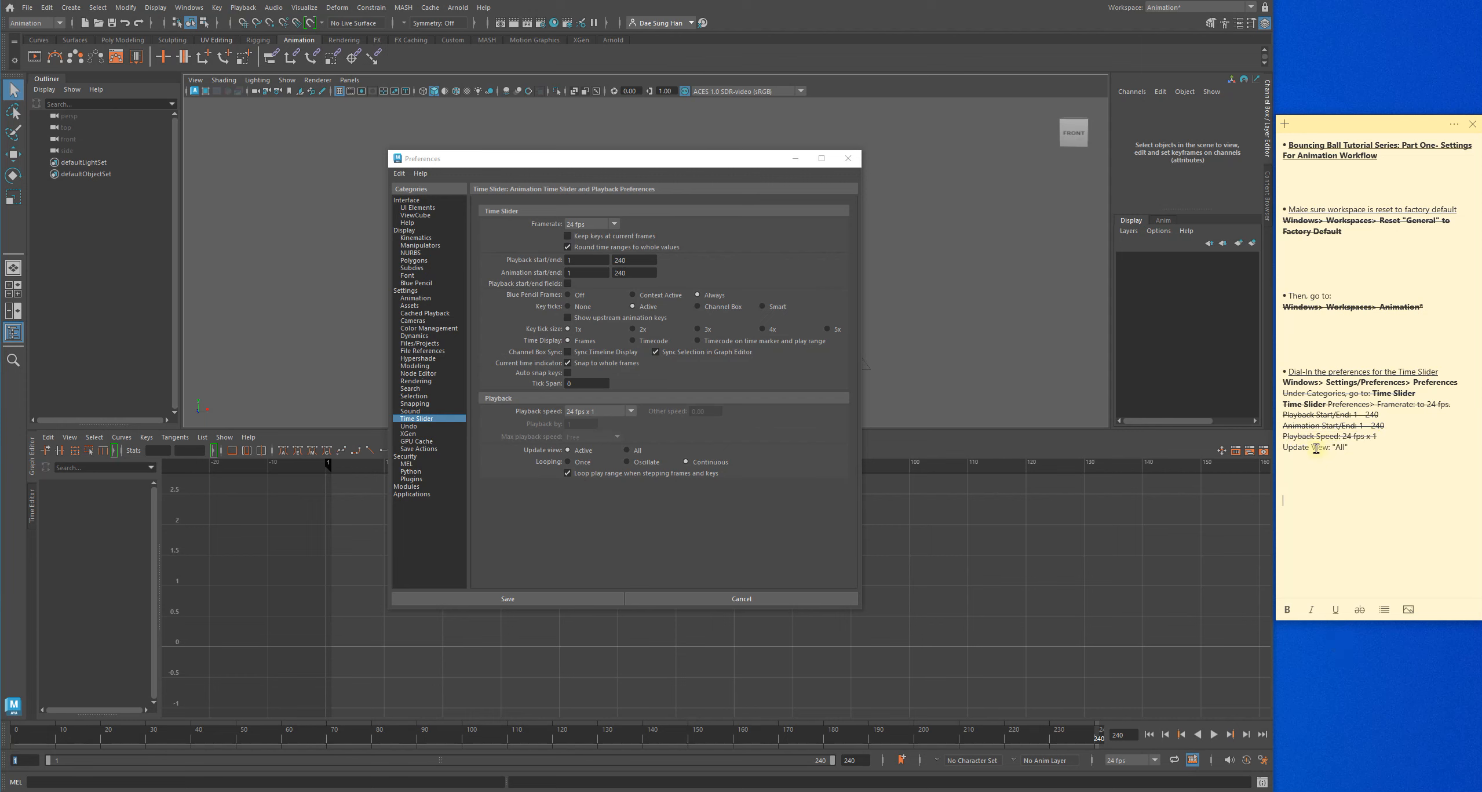
- Set Update view to All in the Time Slider preferences and save the preferences
left_click(626, 451)
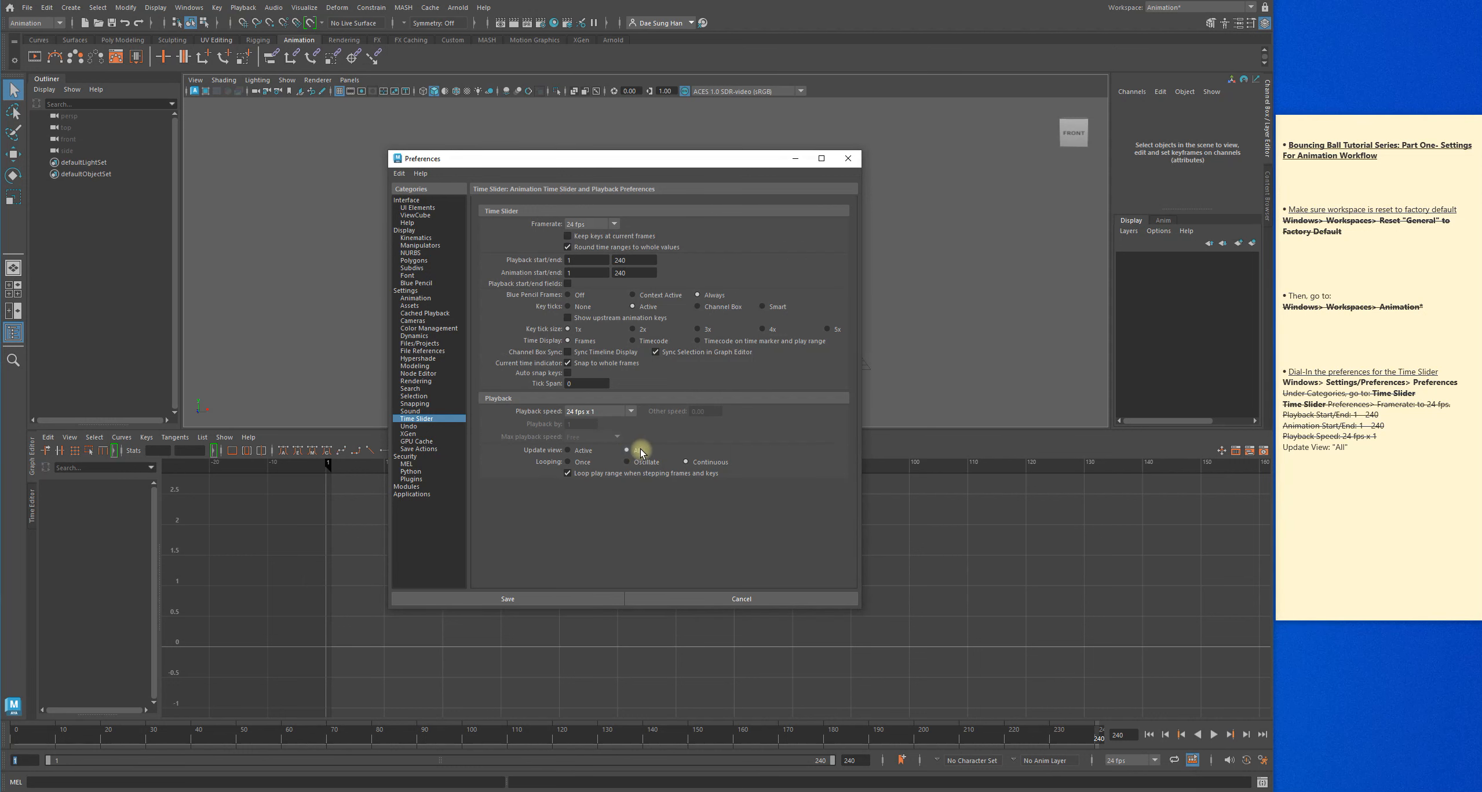
left_click_drag(648, 166, 1007, 467)
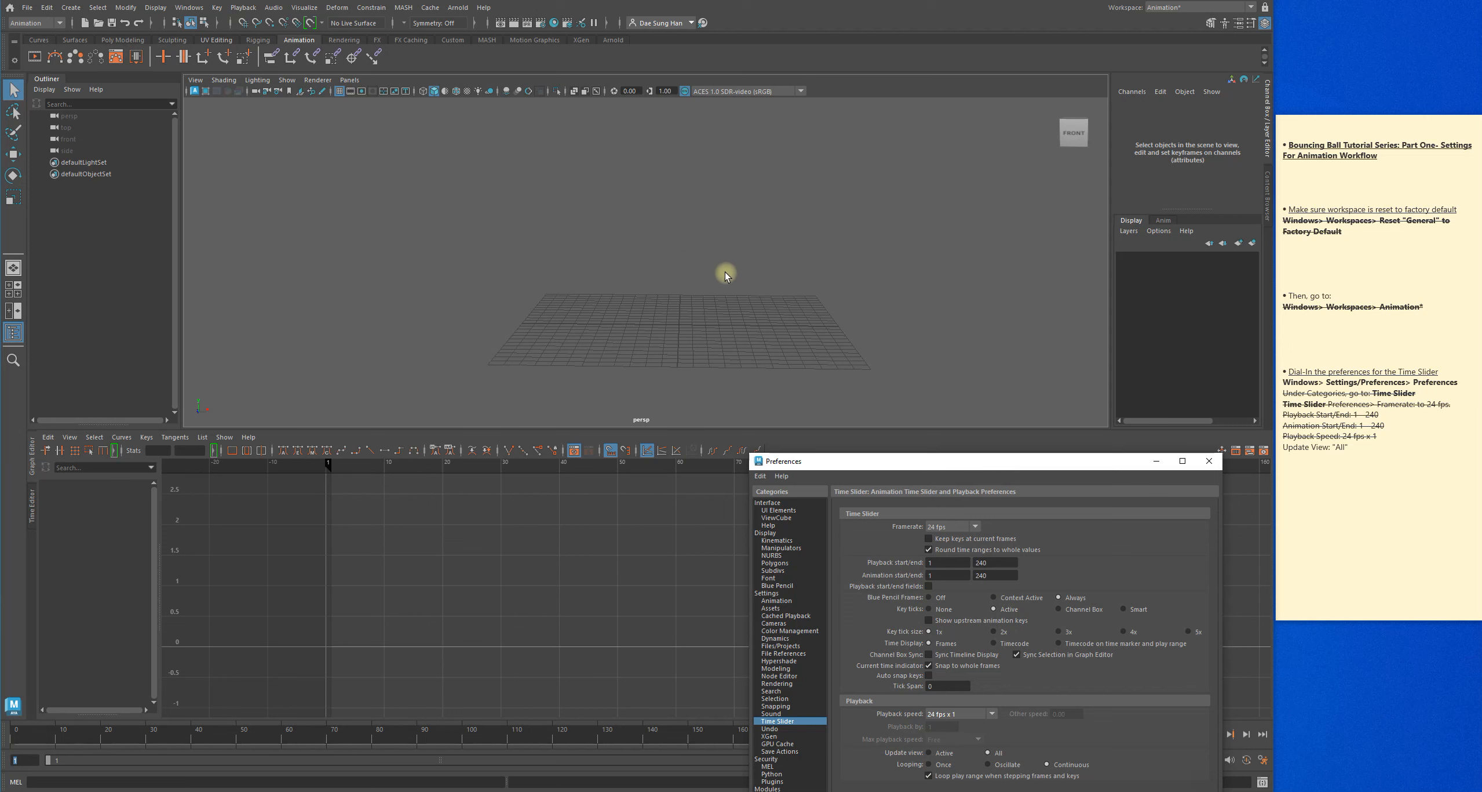
left_click_drag(732, 237, 669, 164, "alt")
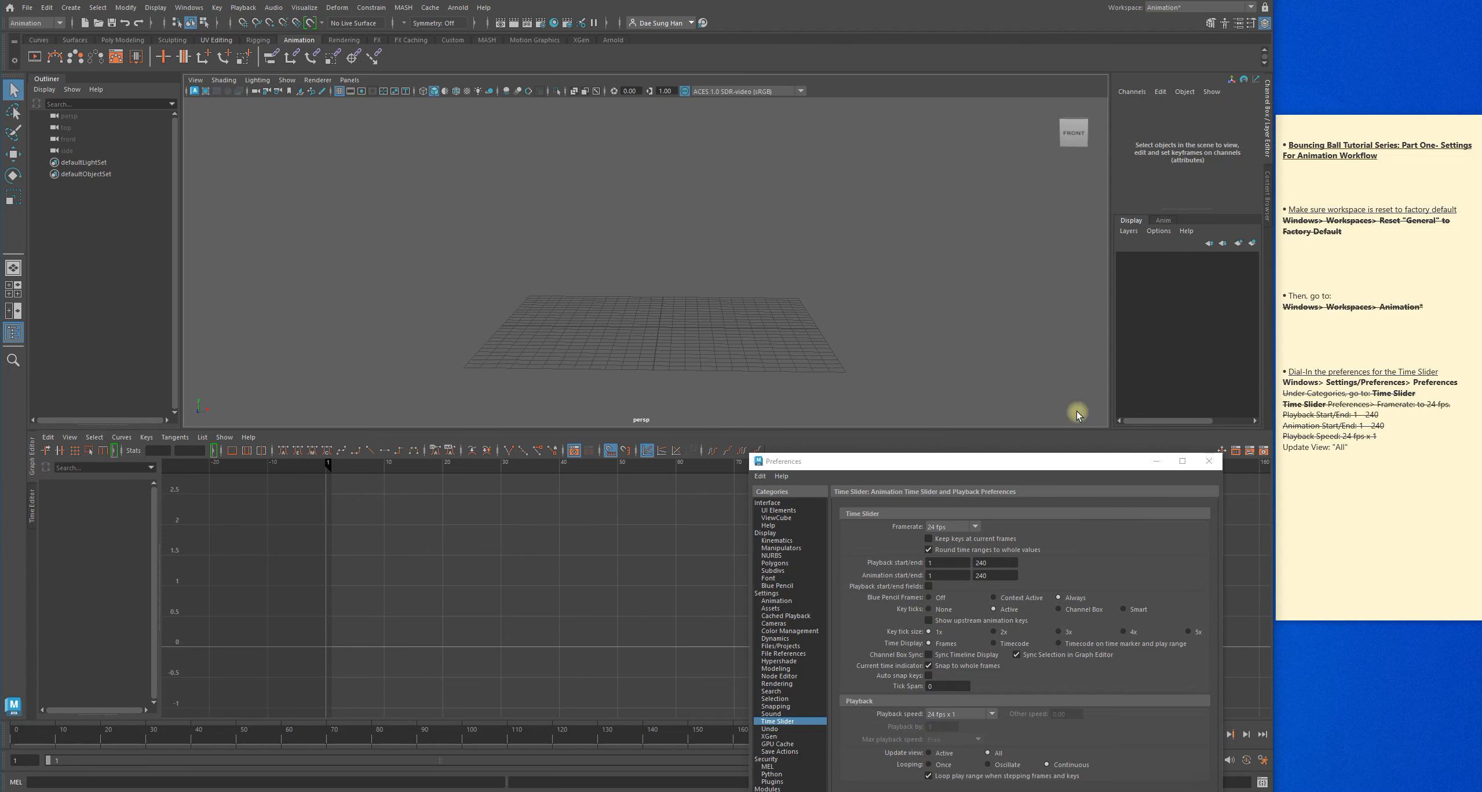
left_click_drag(1037, 462, 765, 179)
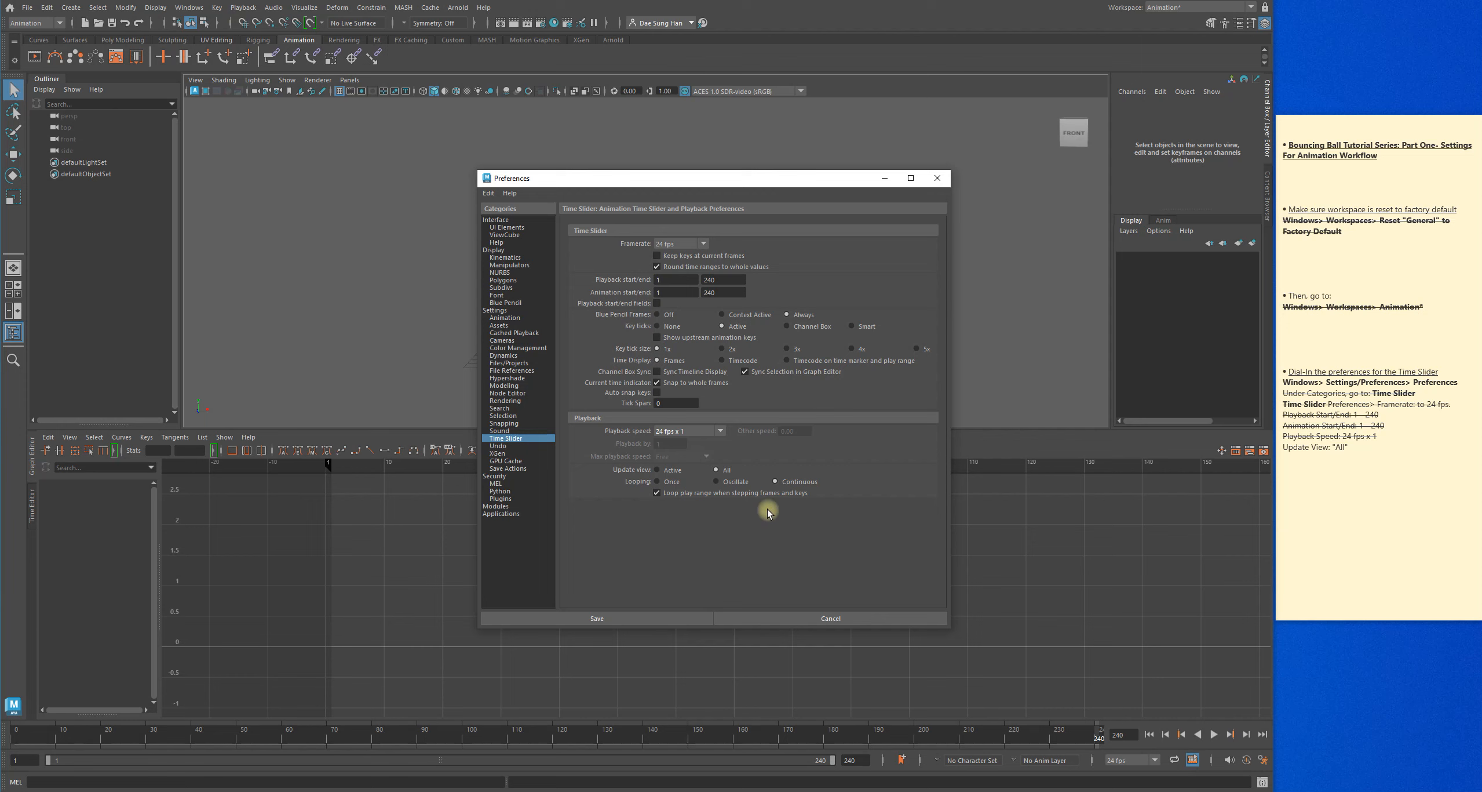
left_click(670, 469)
left_click(717, 470)
left_click(666, 621)
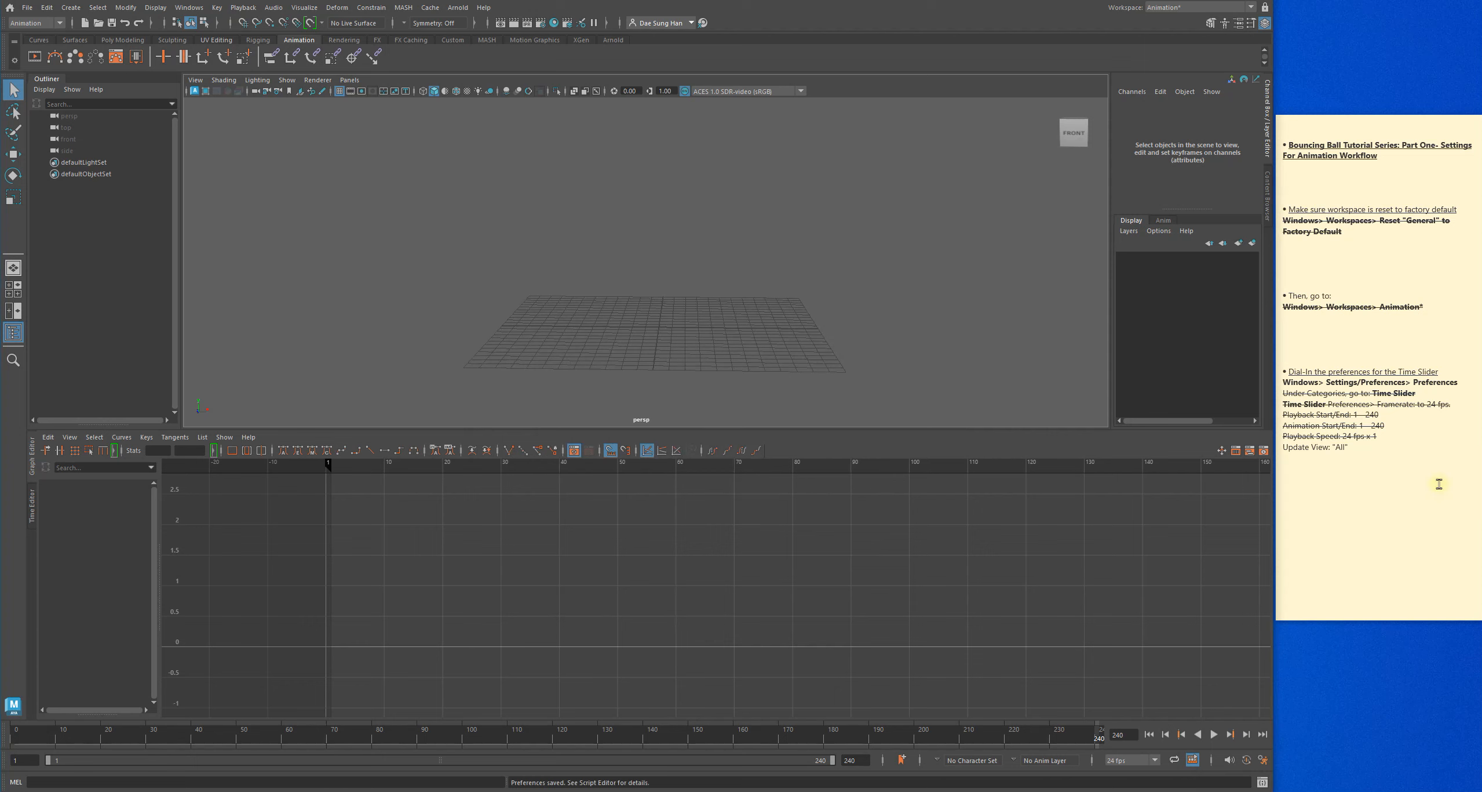
- Strike through the 'Update View: "All"' line in the sticky note
left_click(1298, 444)
triple_click(1298, 444)
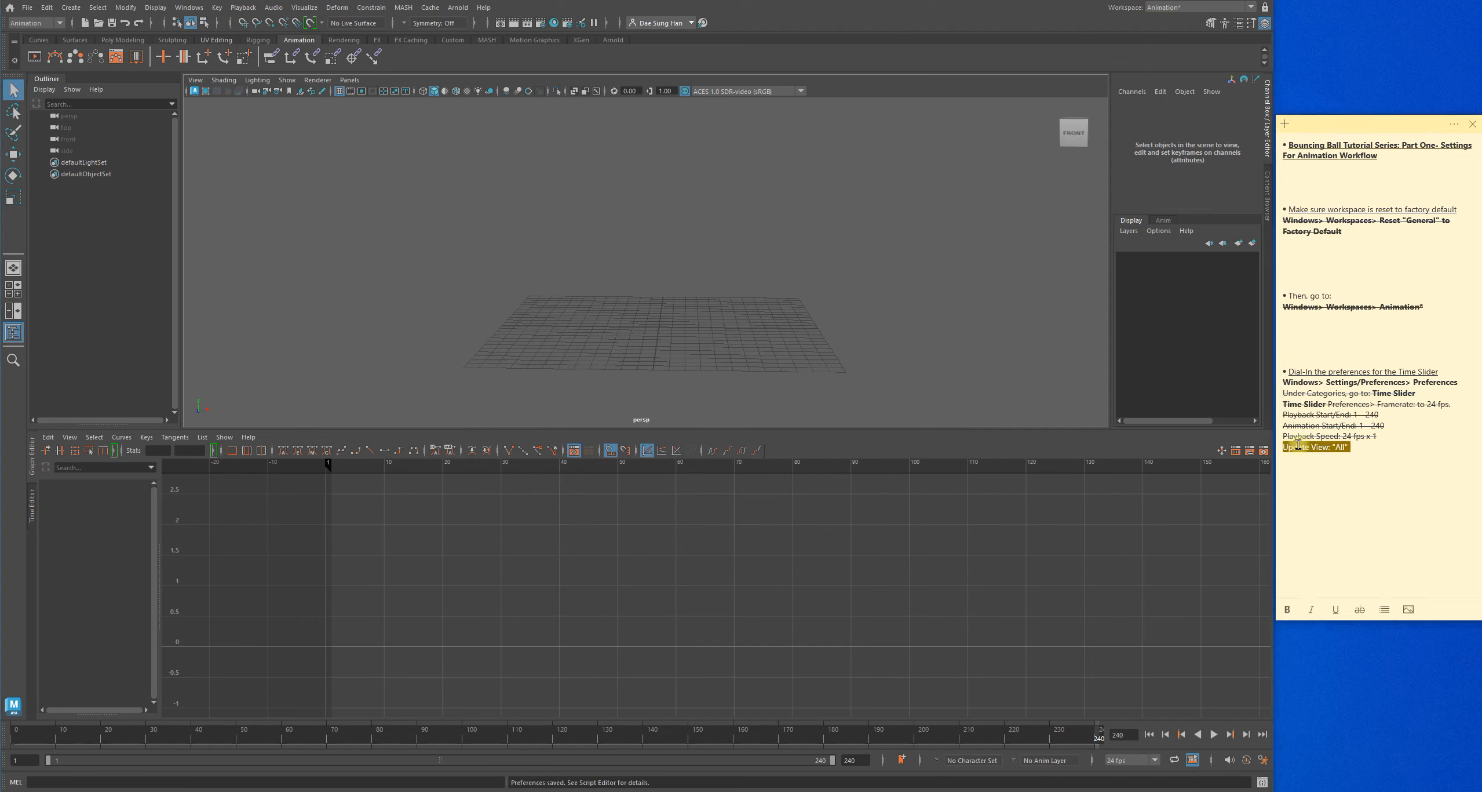
left_click(1360, 609)
left_click(1361, 539)
- Insert a blank line between the note's title and the workspace reset item, and return to the Maya viewport
left_click_drag(1396, 444, 1370, 404)
left_click(1358, 254)
left_click(1309, 187)
key("Return")
left_click(1379, 302)
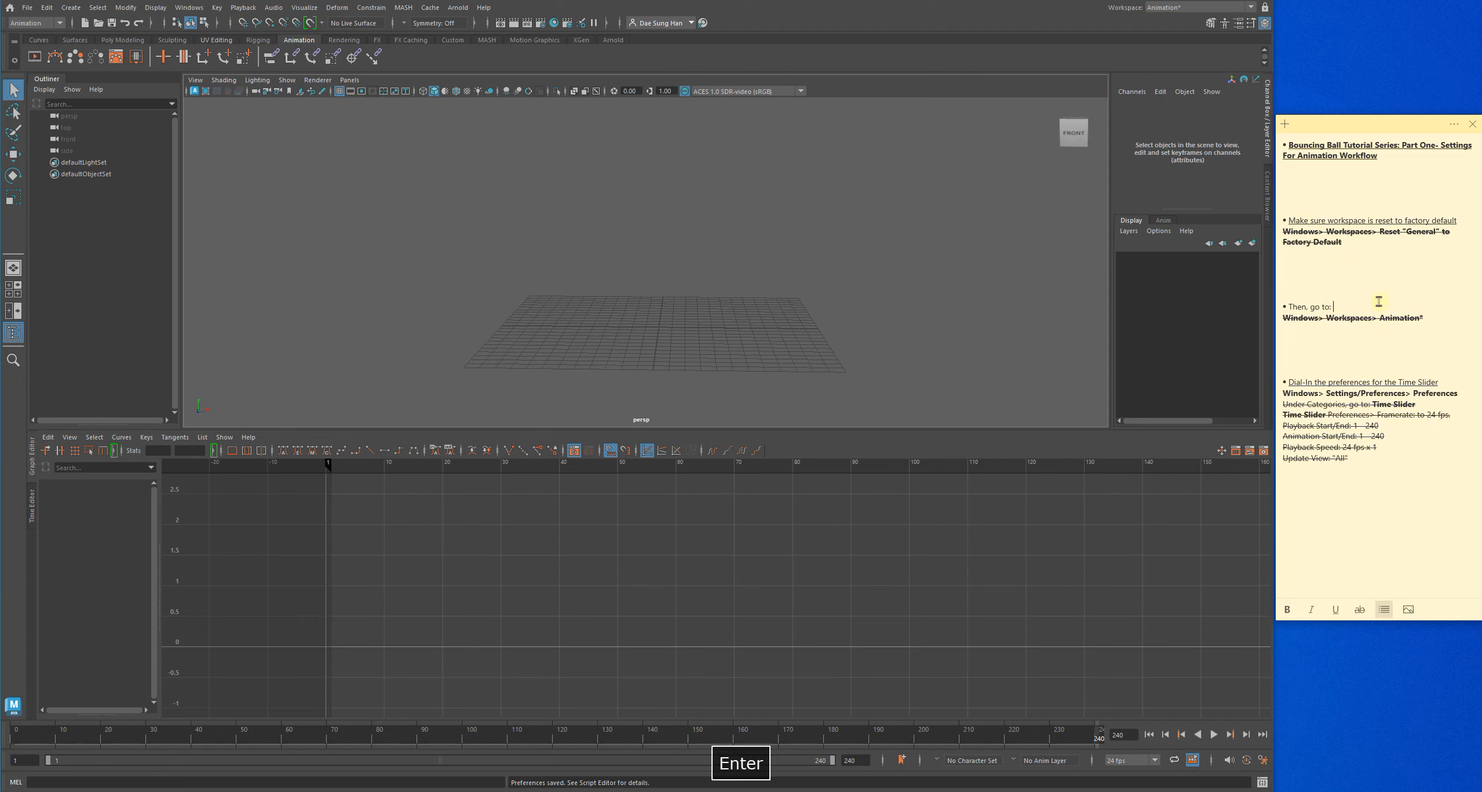
left_click(697, 262)
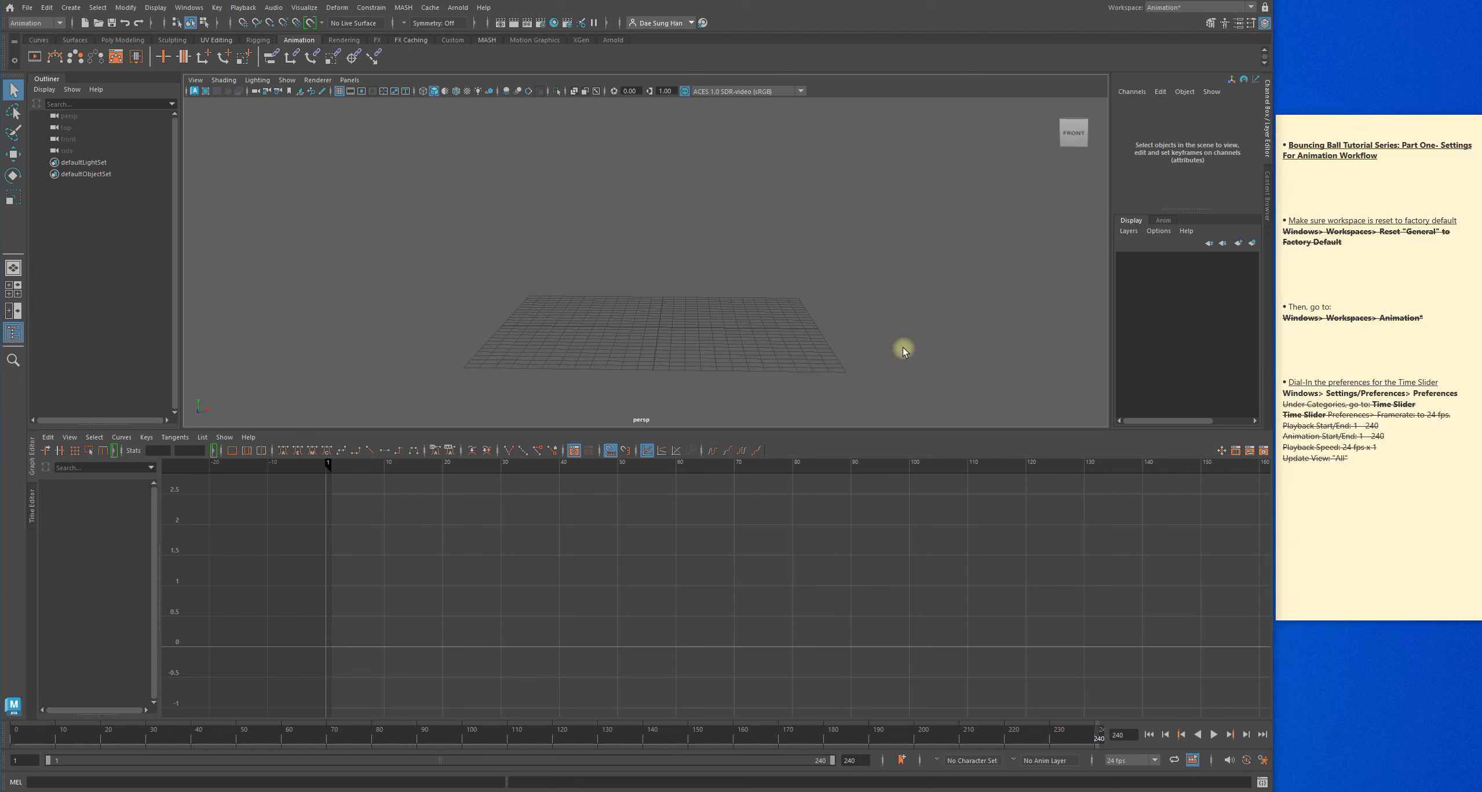